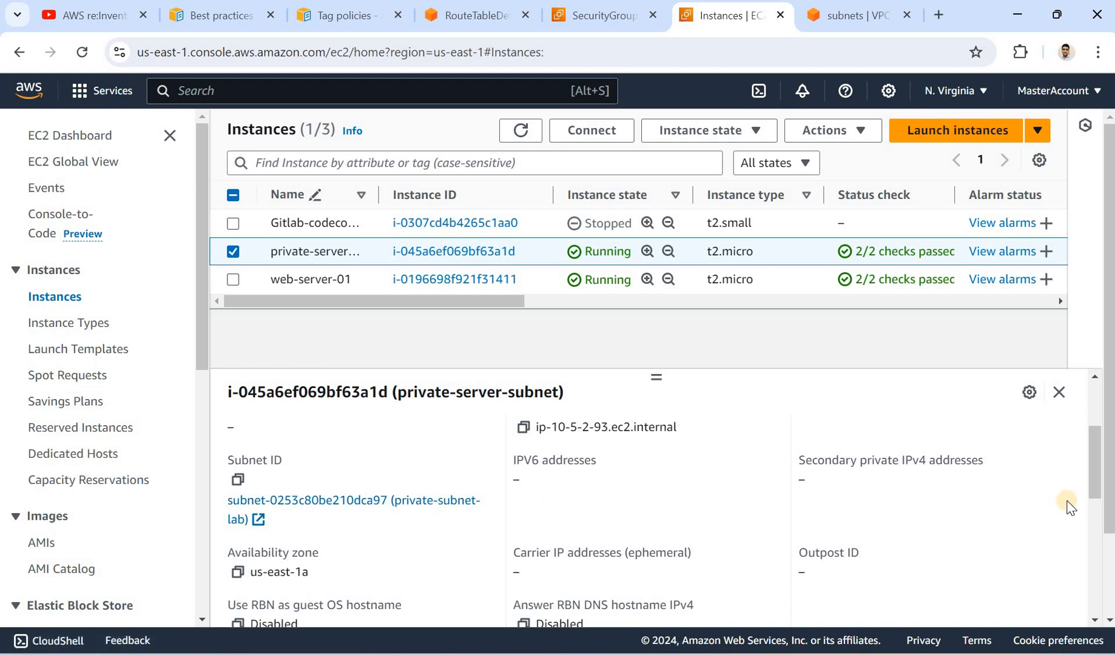
Open the private-server-sg security group from the private server instance's security details and bring up its inbound rules.
left_click_drag(1094, 476, 1096, 422)
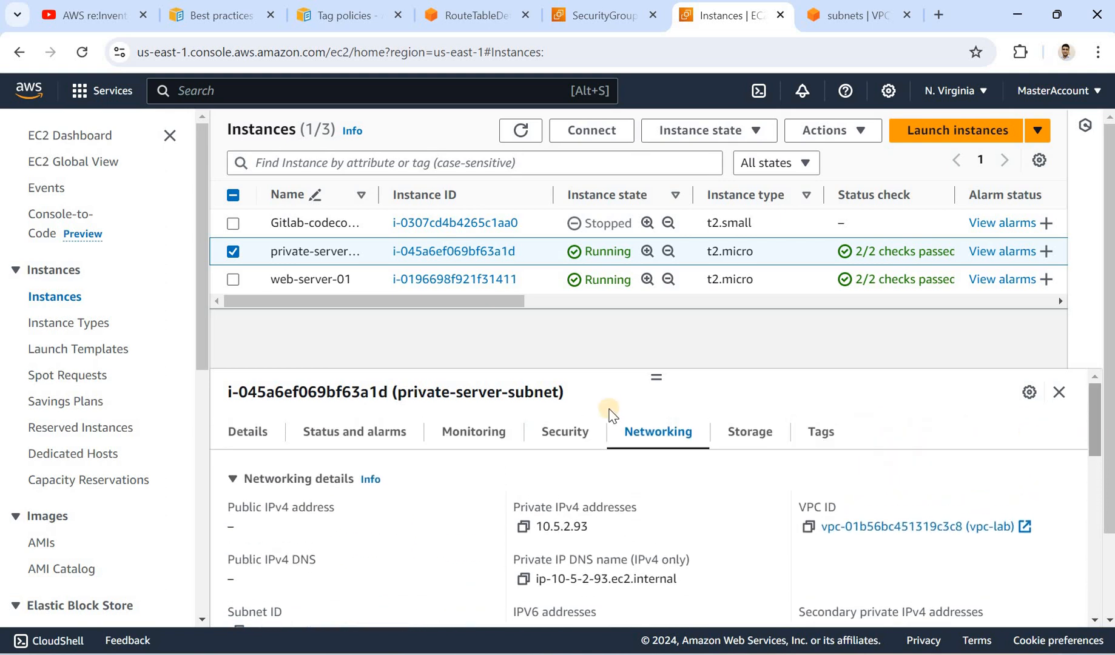
left_click(555, 448)
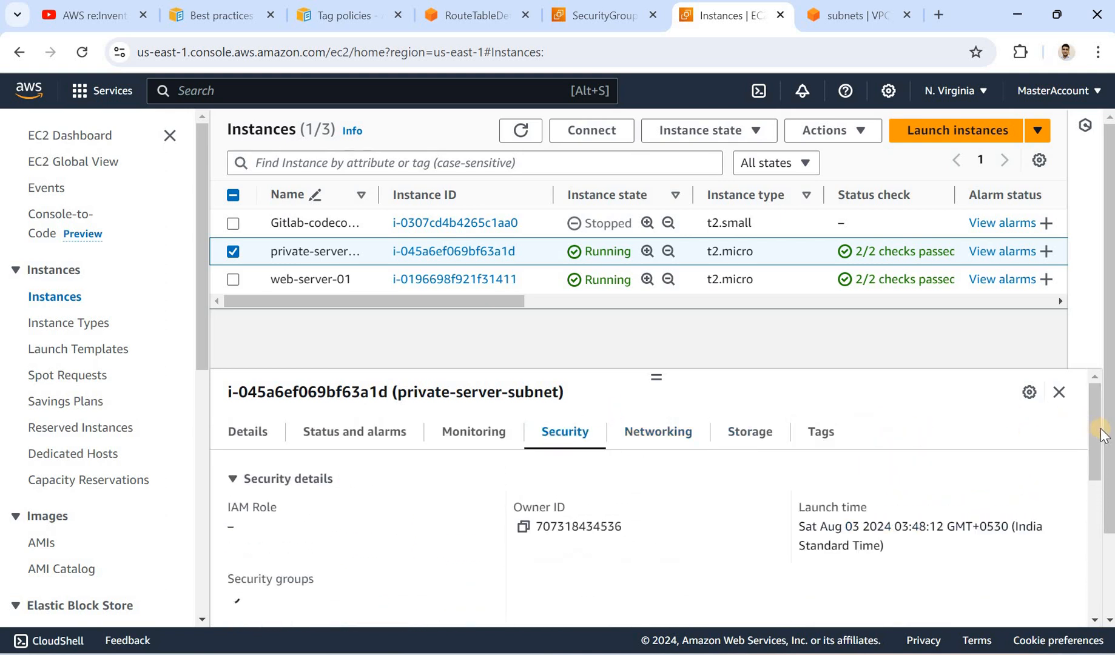
scroll(402, 505, "down", 2)
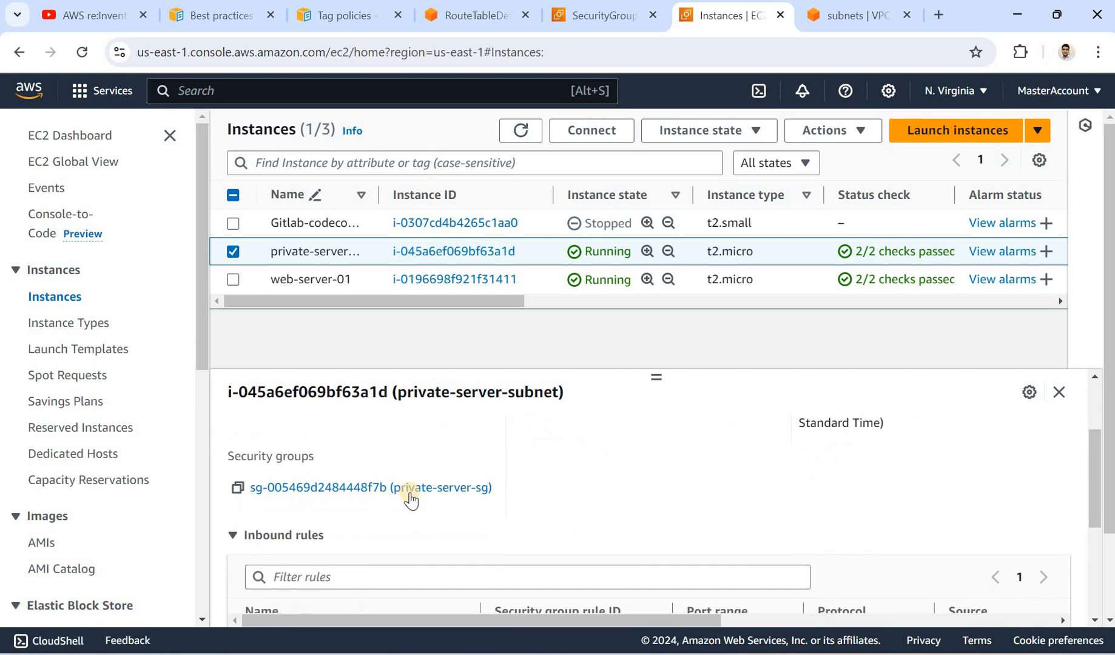
left_click(411, 490)
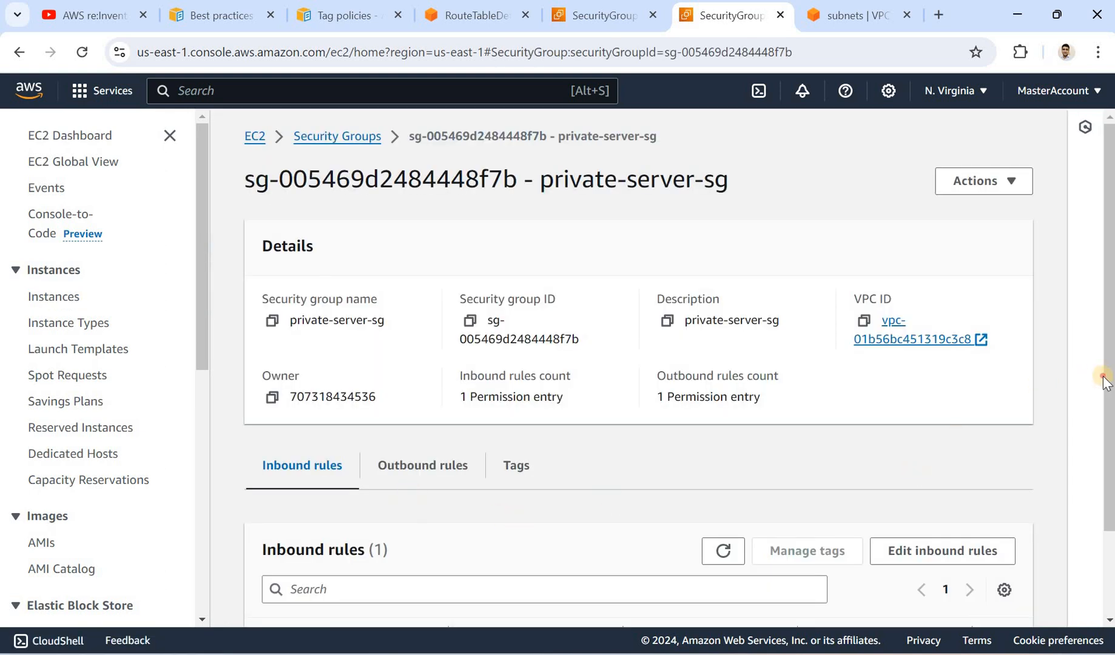
left_click_drag(1104, 503, 1103, 586)
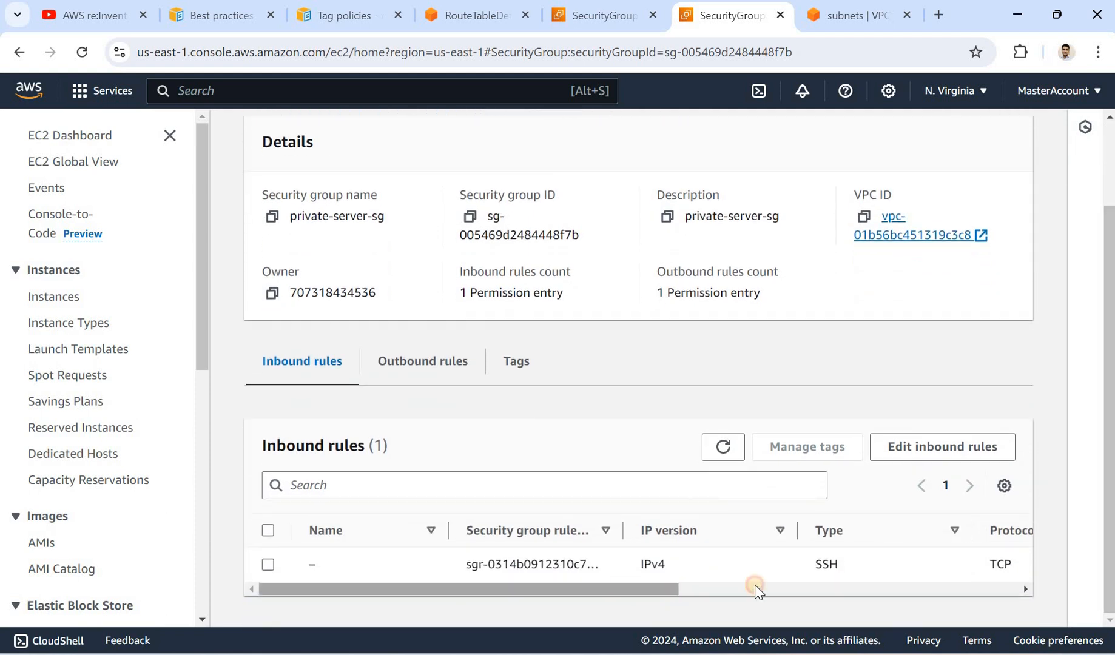
Copy the source IP address 10.5.1.145, without the /32 suffix, from the SSH inbound rule.
left_click(873, 589)
left_click(900, 588)
left_click_drag(820, 563, 880, 563)
key("ctrl+c")
Return to the instances list, select web-server-01 and search its page for the copied address 10.5.1.145.
left_click(602, 18)
left_click(475, 11)
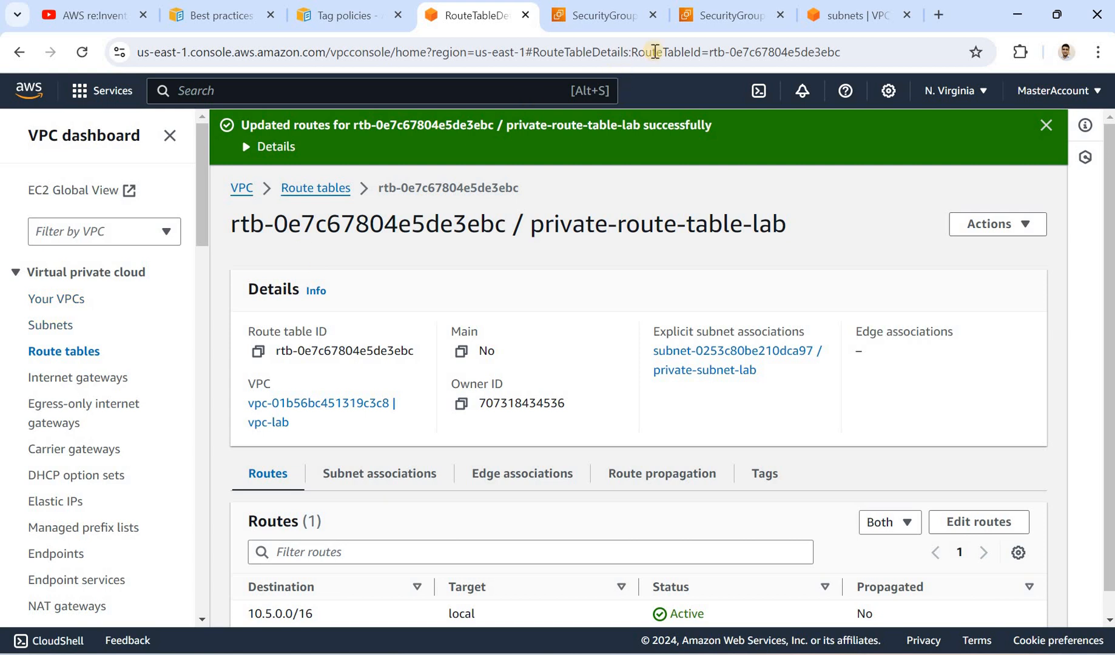
left_click(711, 25)
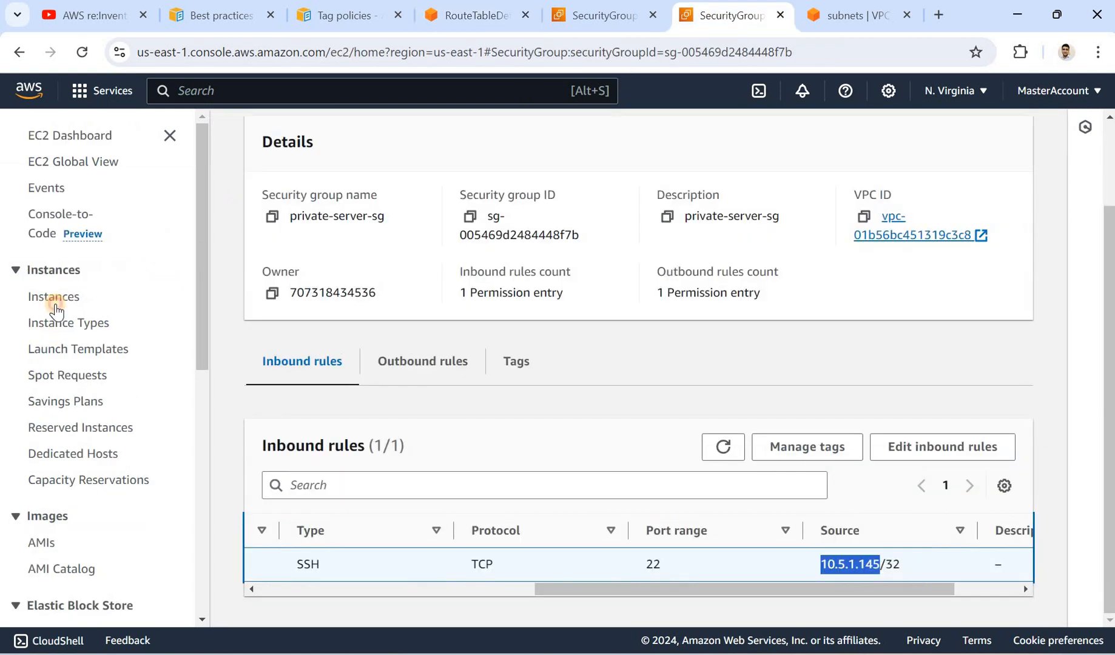
left_click(55, 306)
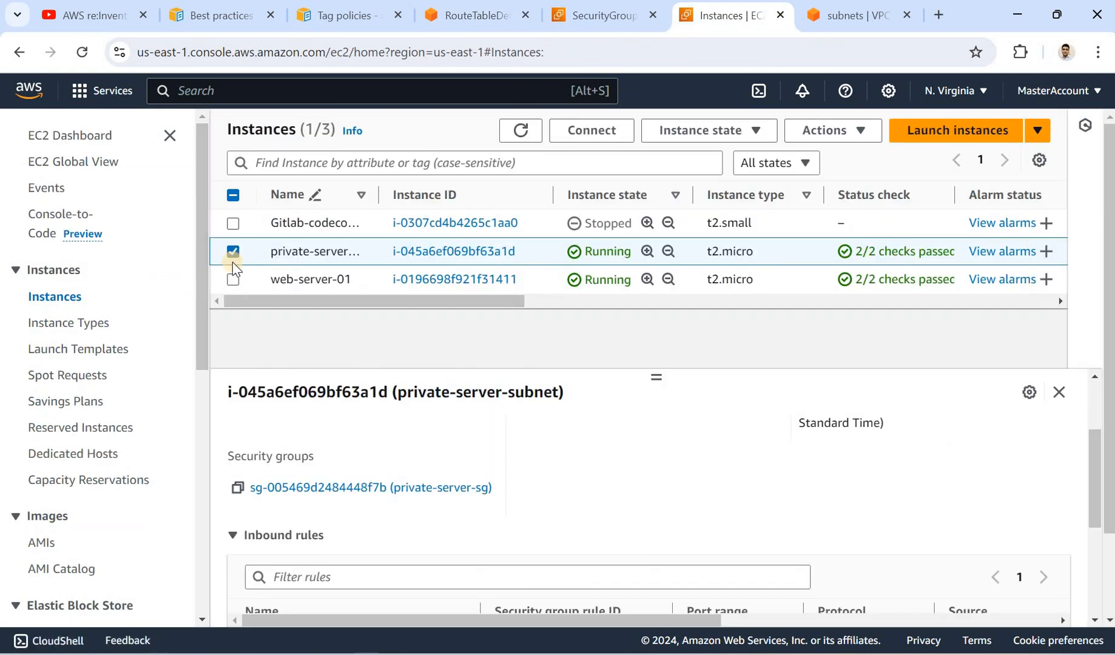
left_click(233, 279)
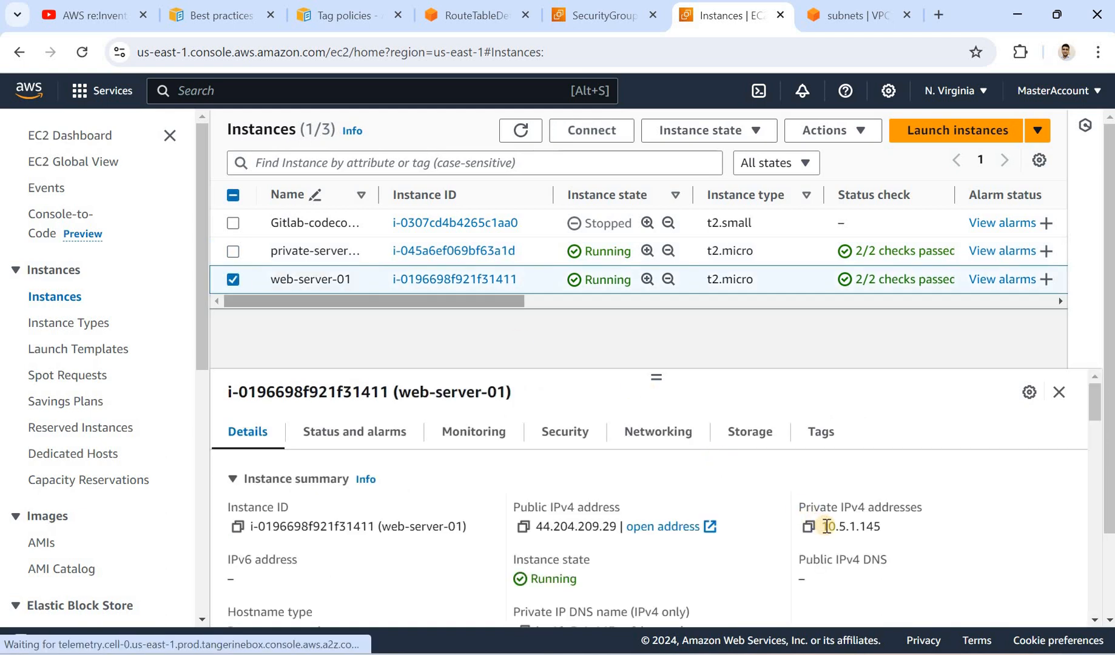
key("ctrl+f")
key("ctrl+v")
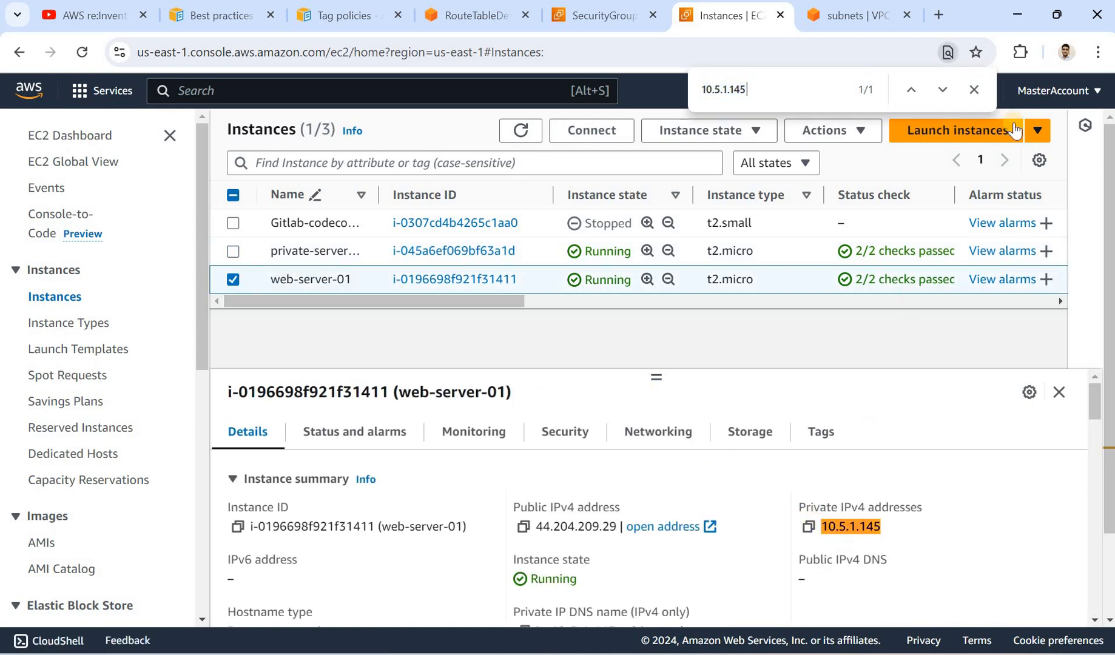
key("Escape")
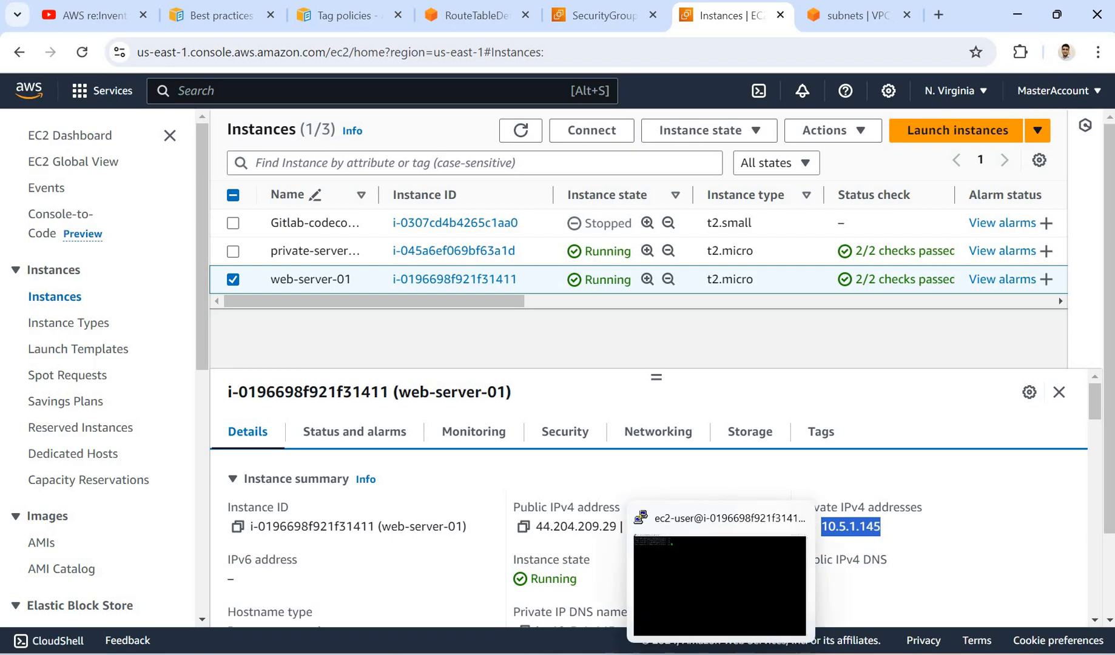
Switch to the PuTTY terminal of the web server, run ifconfig and highlight the inet address of enX0, then return to the browser.
key("alt+Tab")
type("ifcofnig")
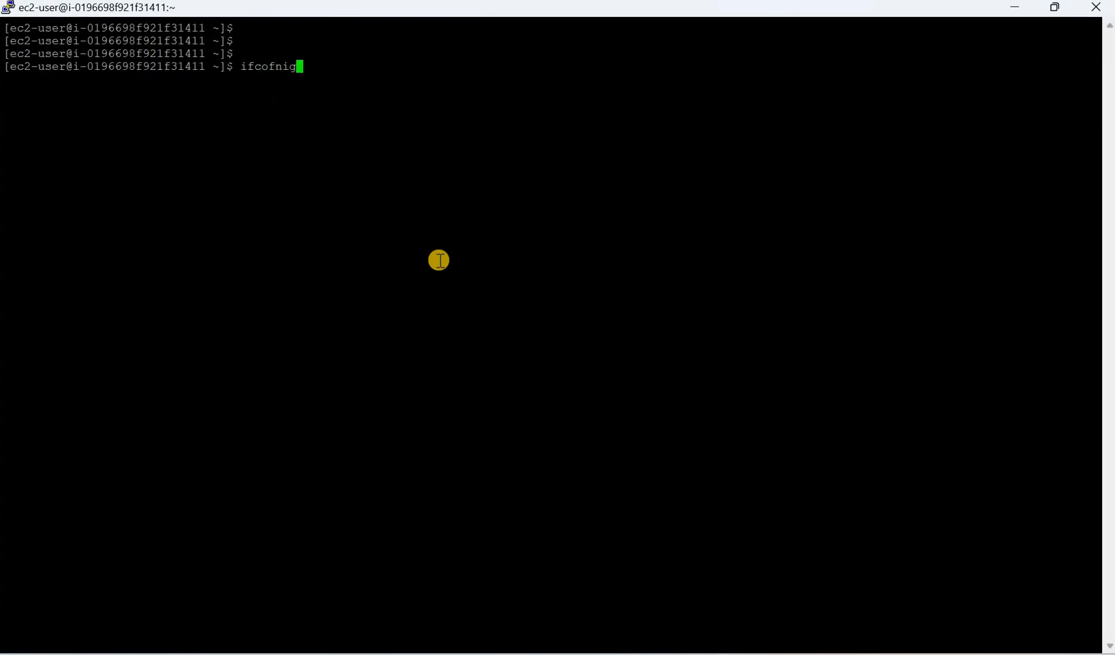
key("Return")
type("ifconfig")
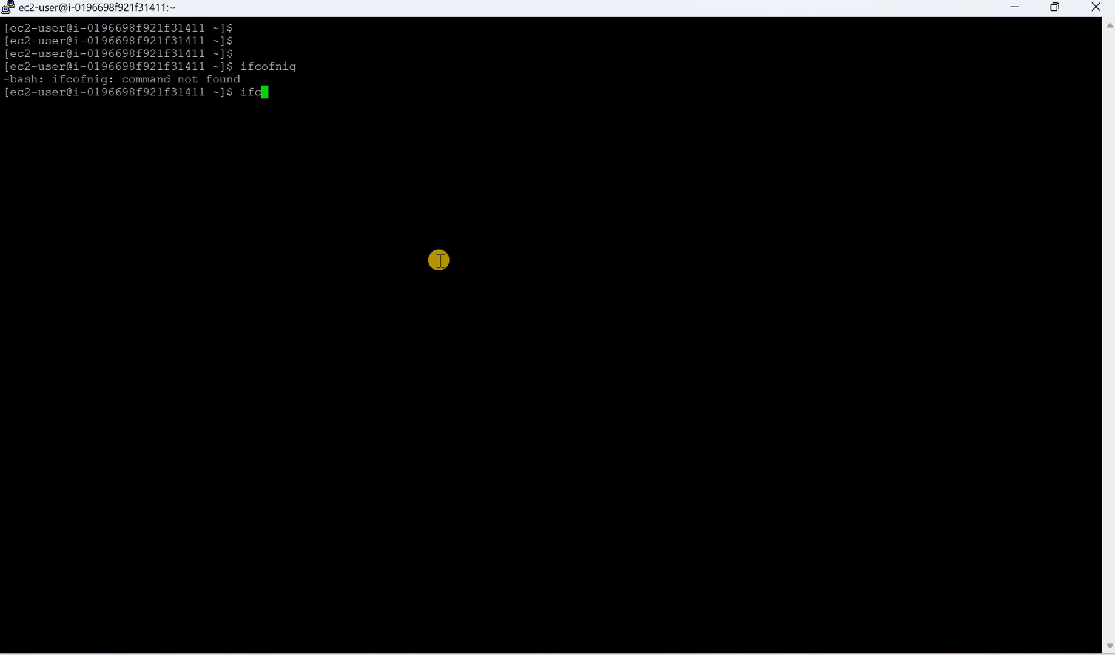
key("Return")
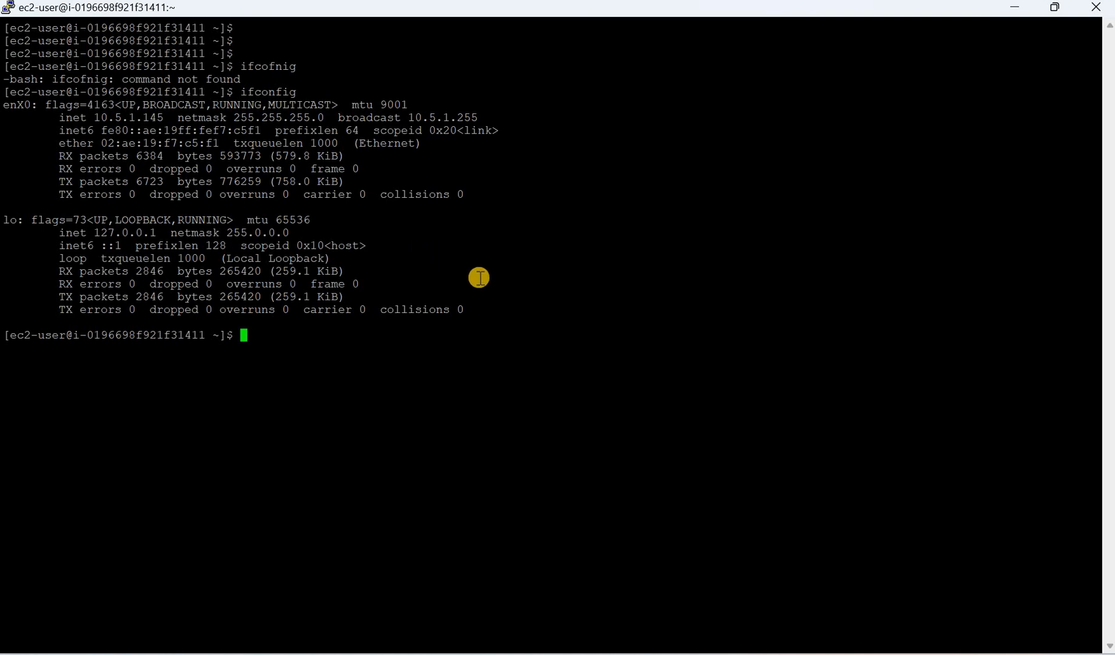
double_click(137, 119)
key("alt+Tab")
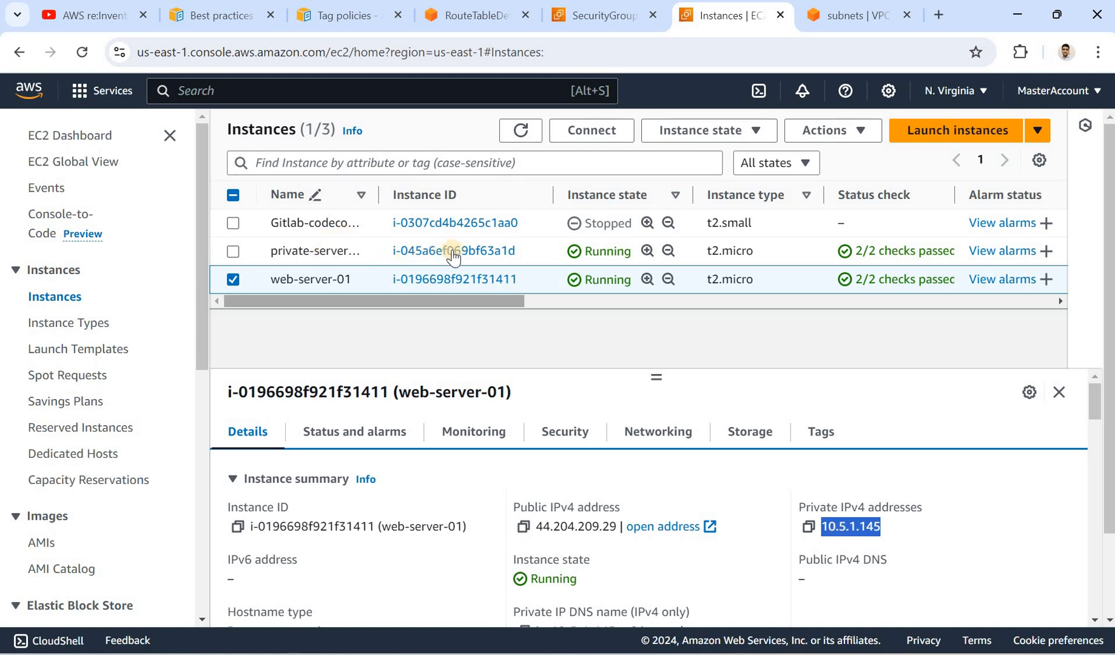
left_click(233, 279)
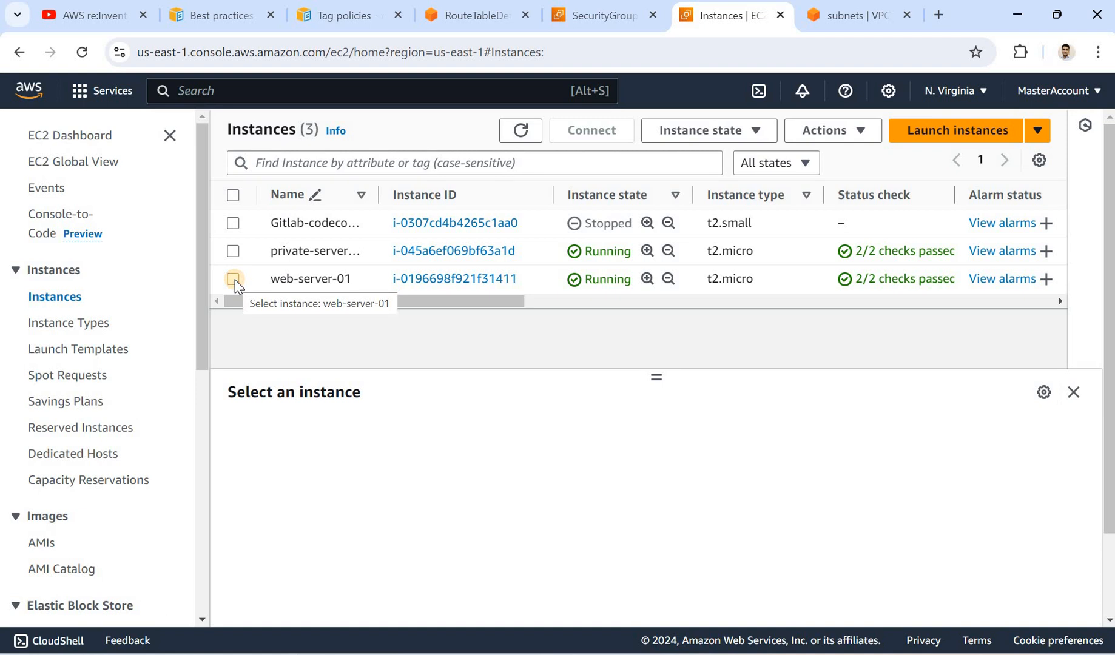
left_click(232, 279)
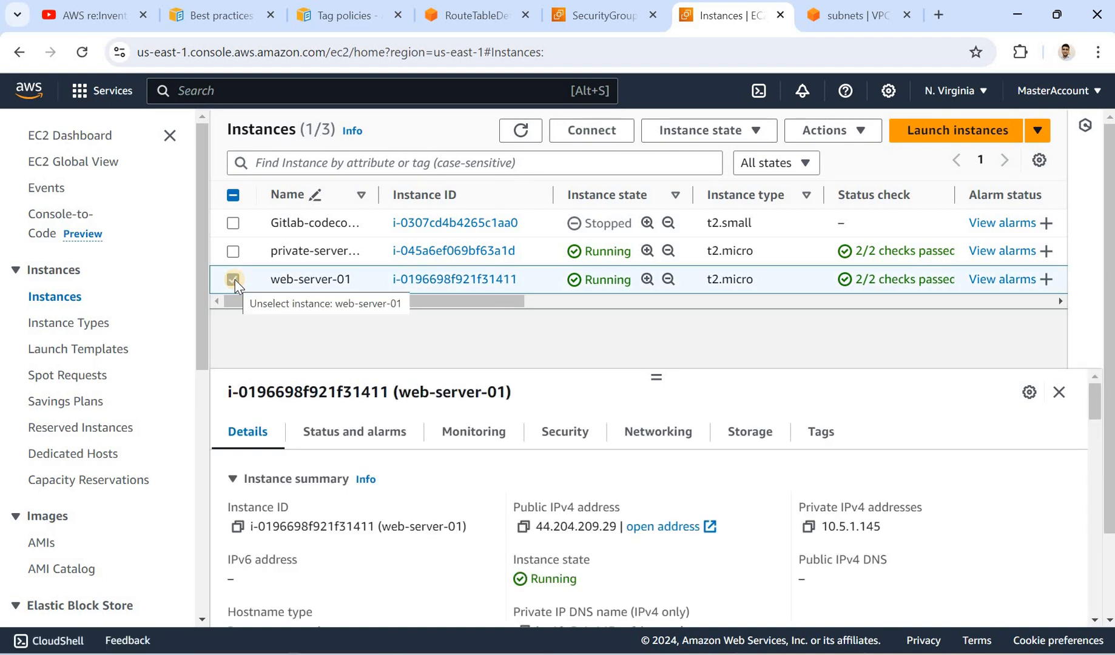
left_click(233, 279)
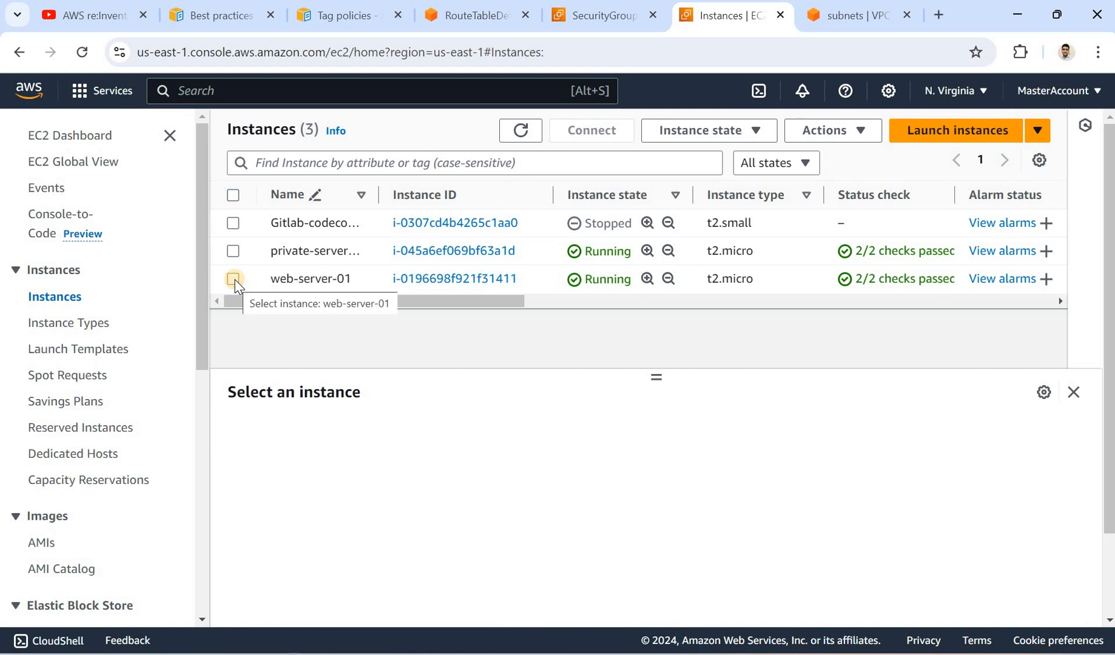
left_click(232, 279)
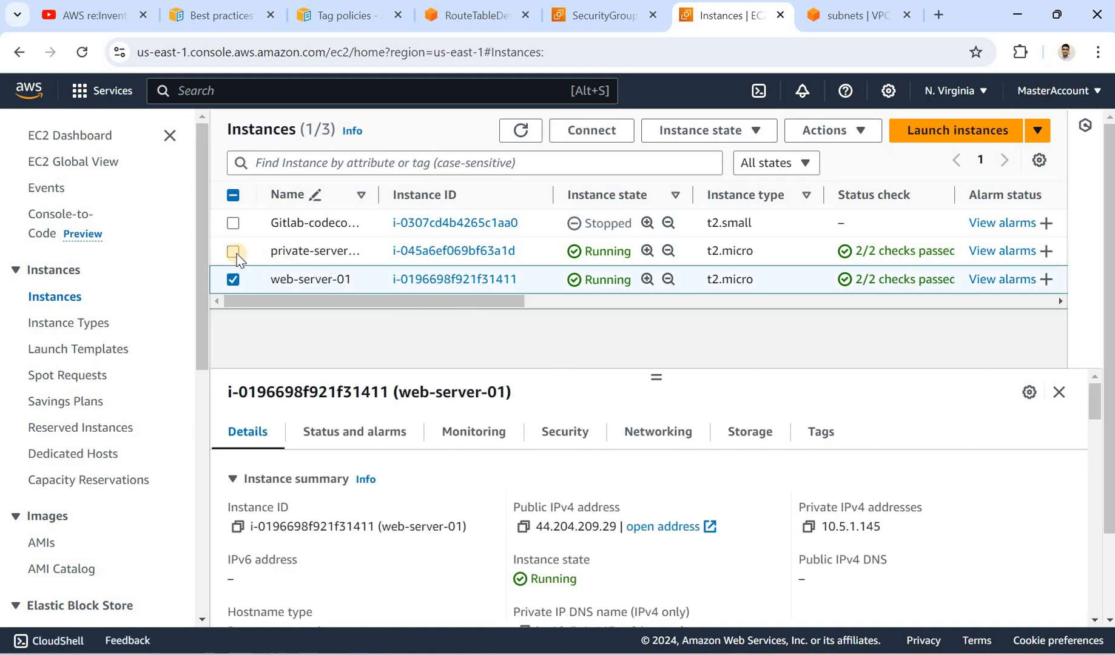
left_click(231, 279)
Open the private server's private-server-sg group in a new tab, closing the subnets tab, and examine the SSH inbound rule's source.
left_click(234, 253)
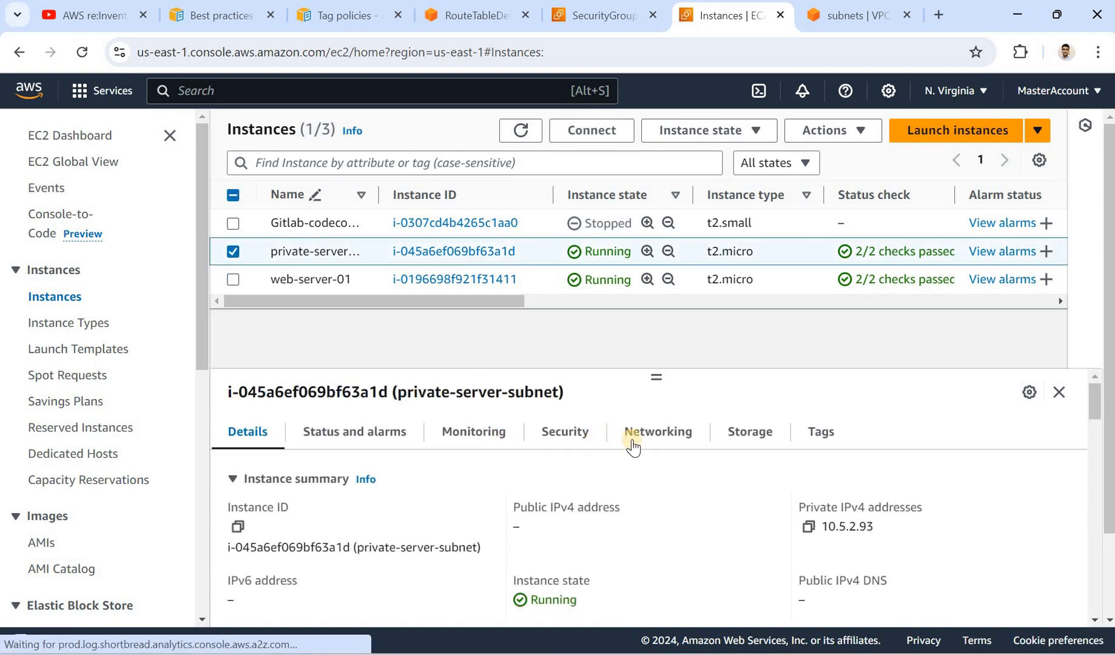
left_click(566, 441)
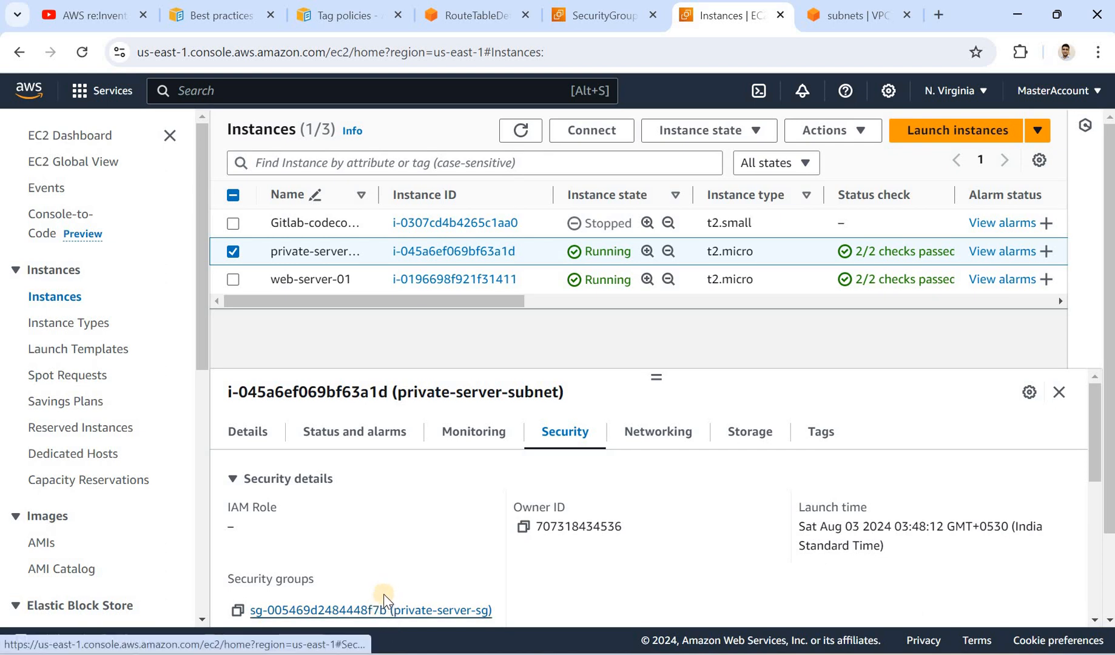
right_click(361, 611)
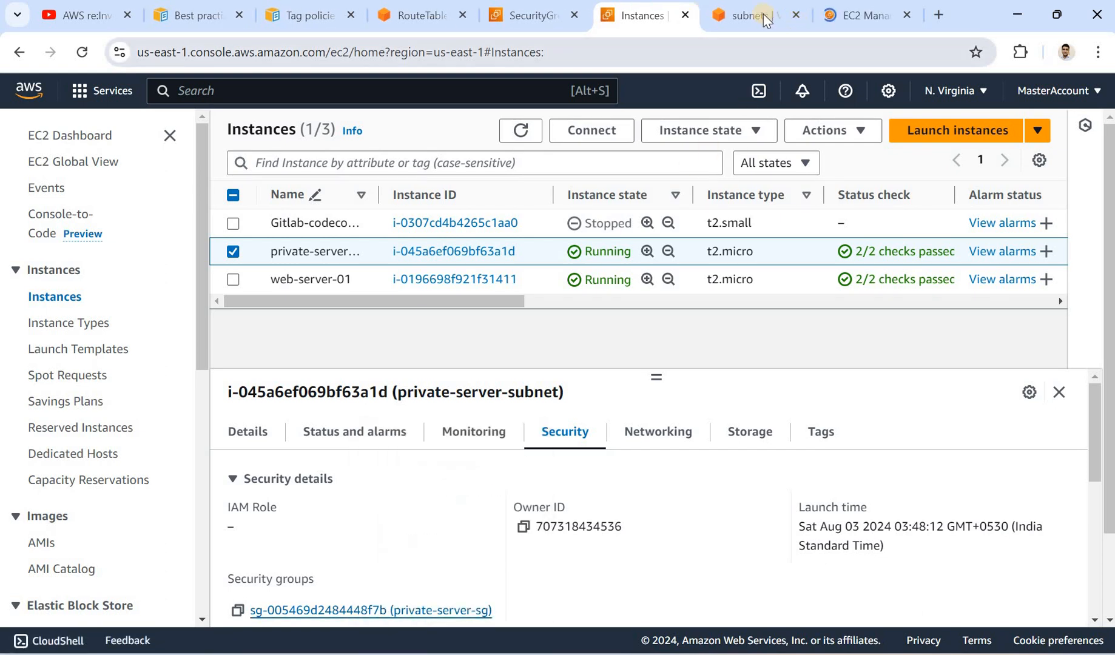
left_click(777, 14)
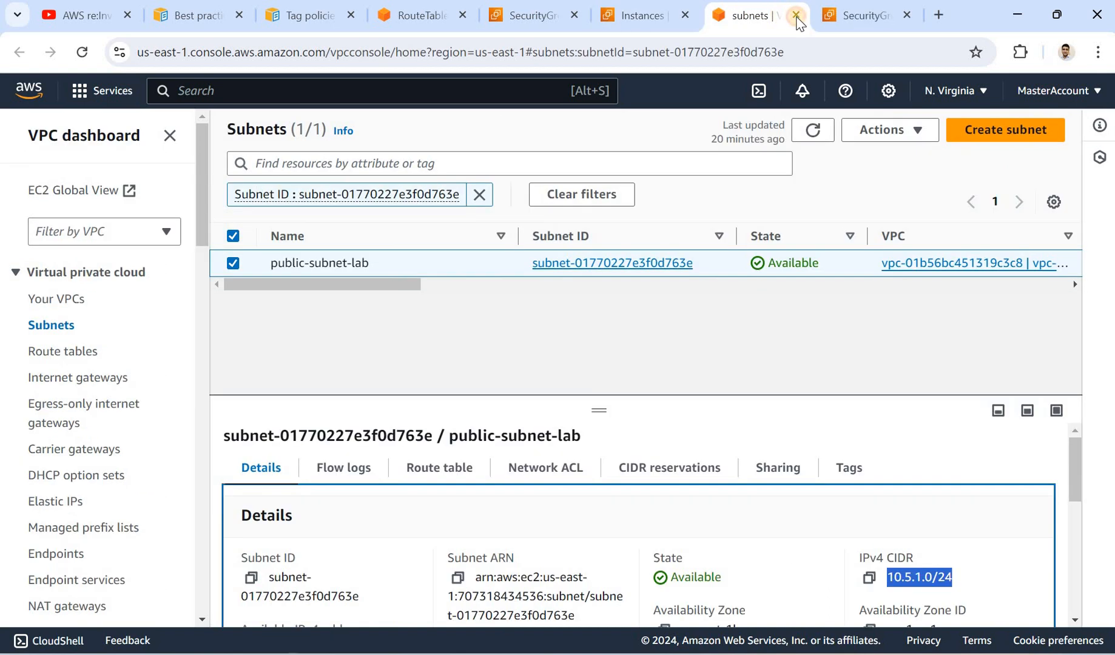
left_click(796, 15)
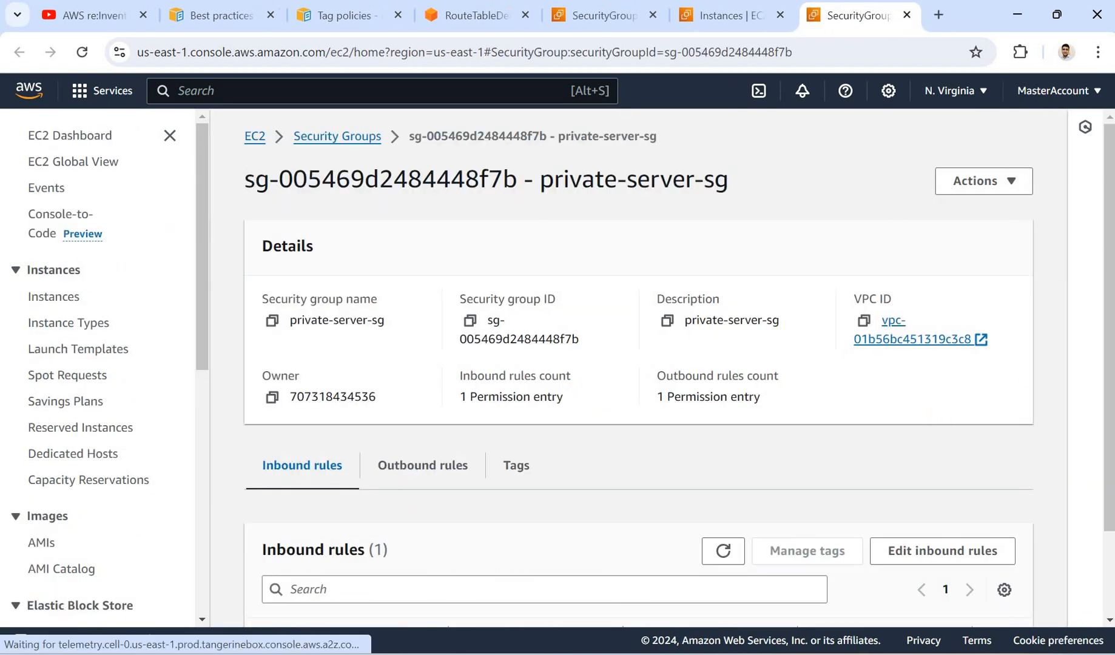
scroll(1107, 467, "down", 2)
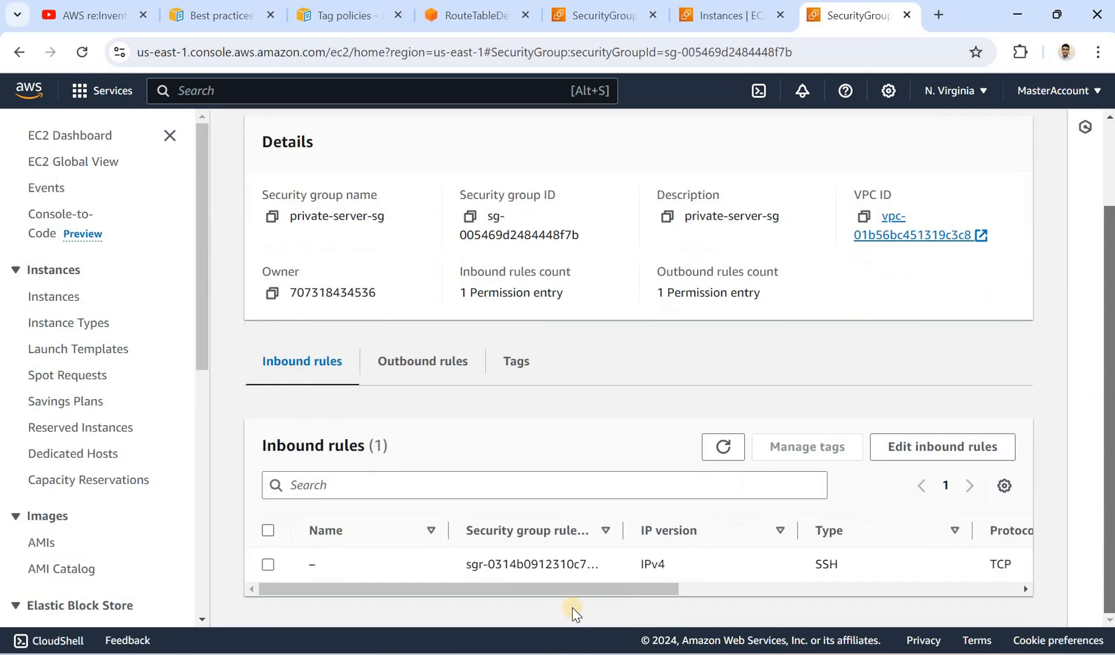
left_click_drag(617, 586, 836, 565)
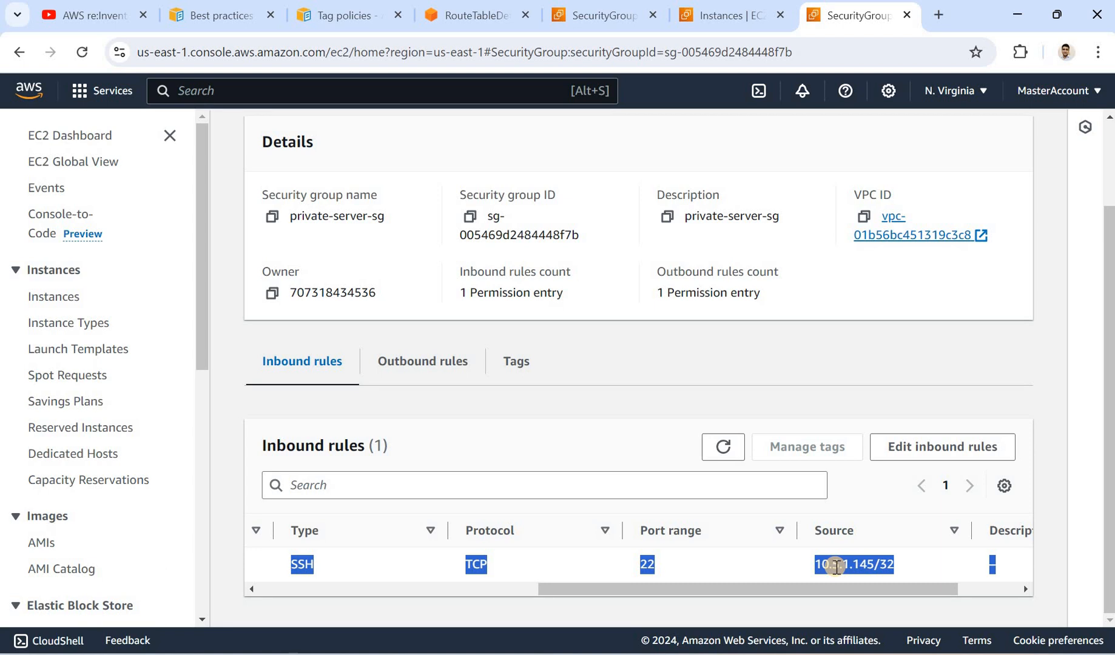
Copy the private IPv4 address of the private-server-subnet instance from its details in the instances list.
left_click(714, 17)
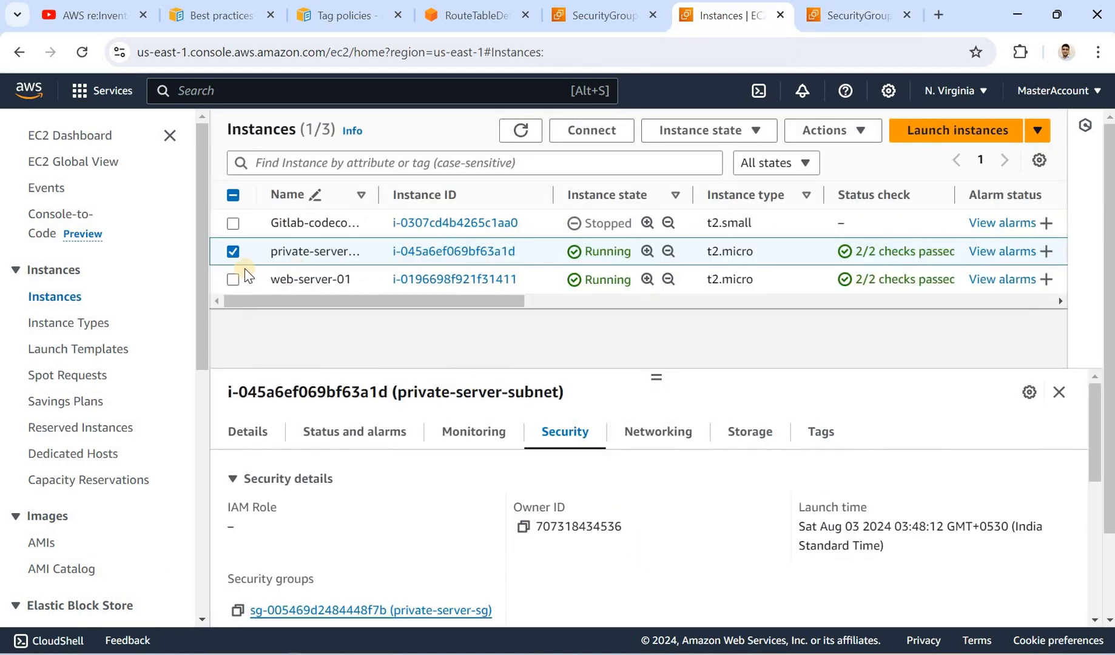
left_click(233, 252)
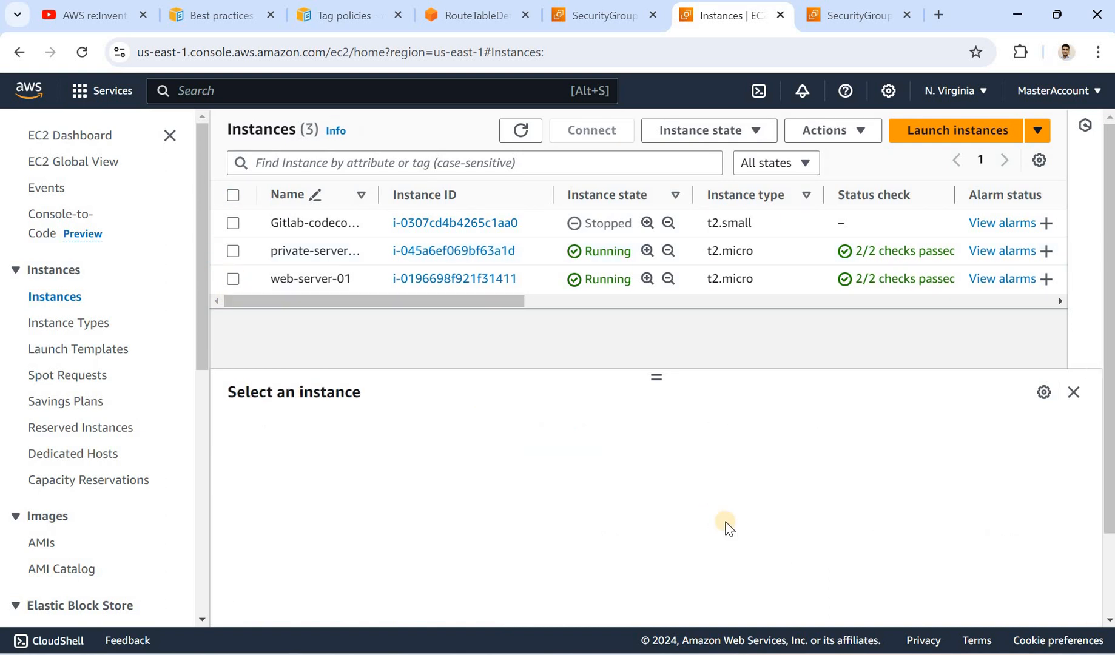
left_click(233, 279)
left_click(233, 279)
left_click(229, 254)
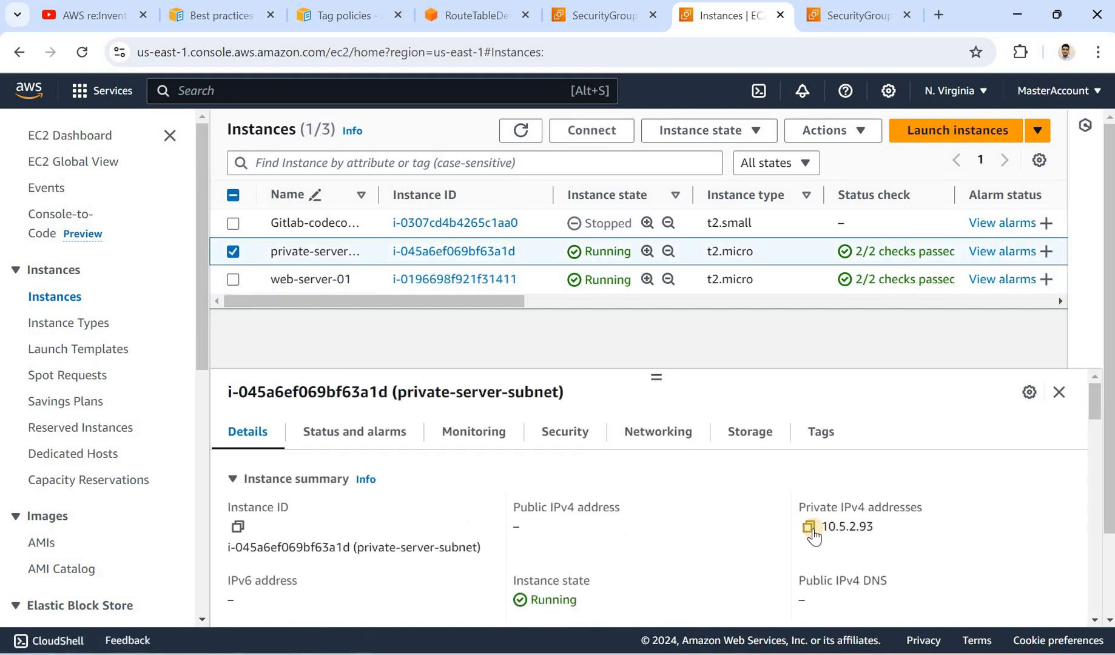
left_click(808, 527)
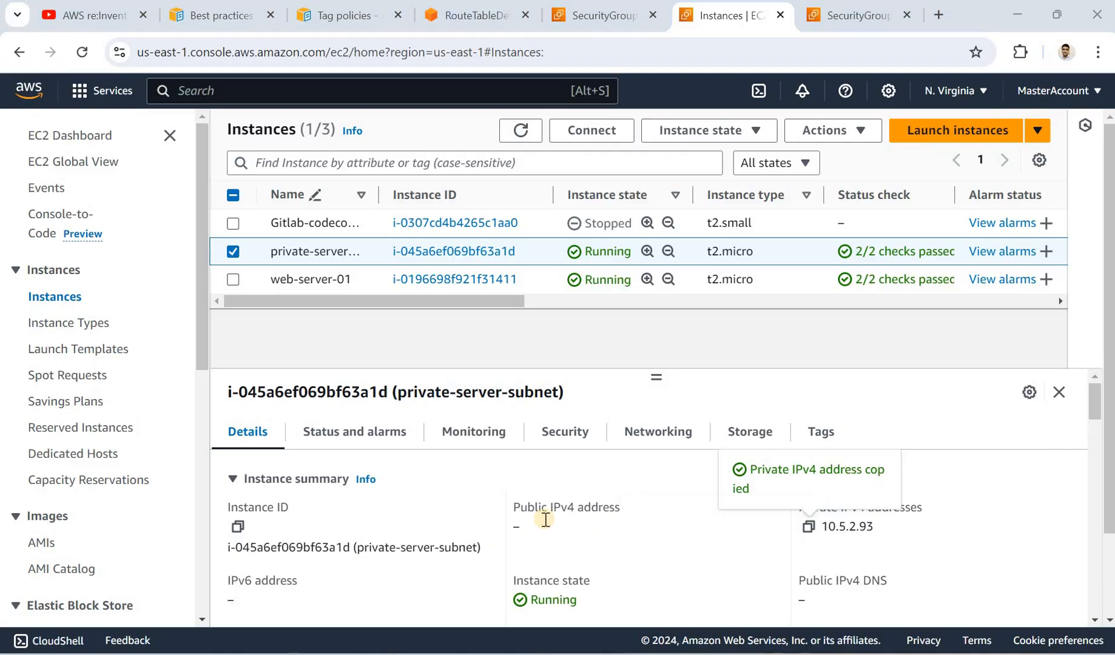
key("alt+Tab")
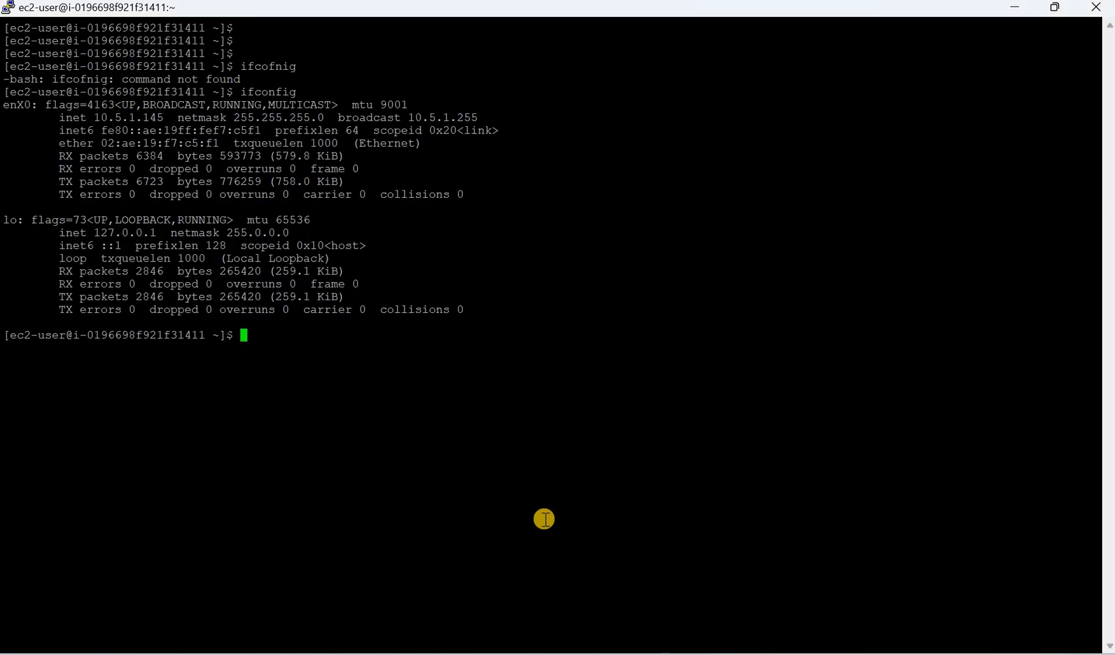
type("ssh -i ke")
key("Tab")
type("ec2-")
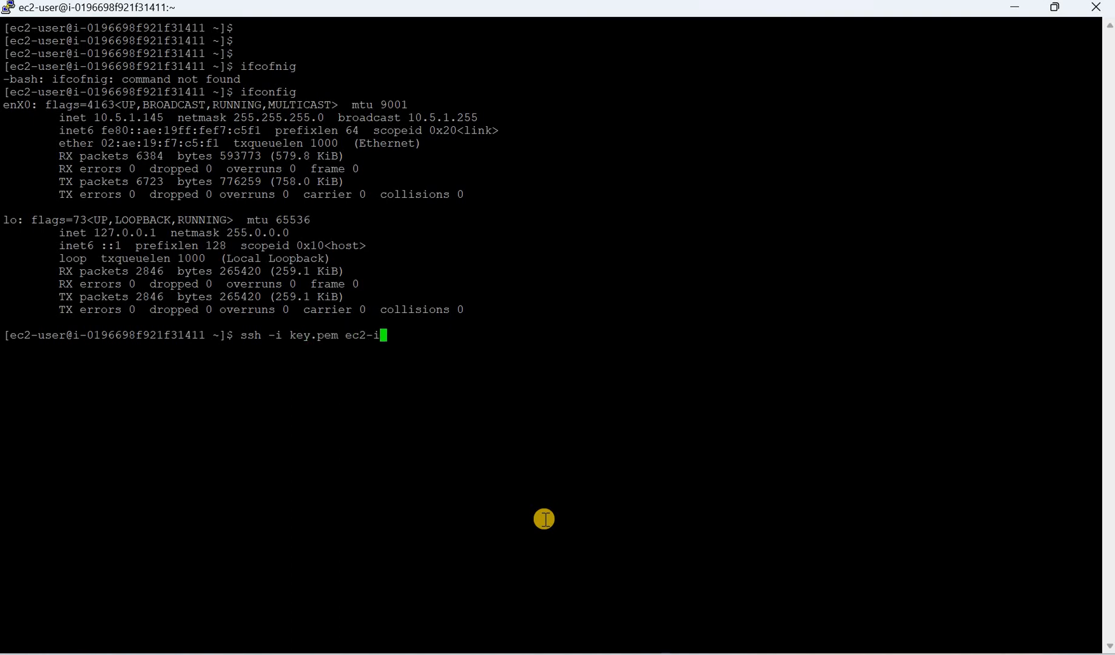
type("usr")
key("BackSpace")
type("er@")
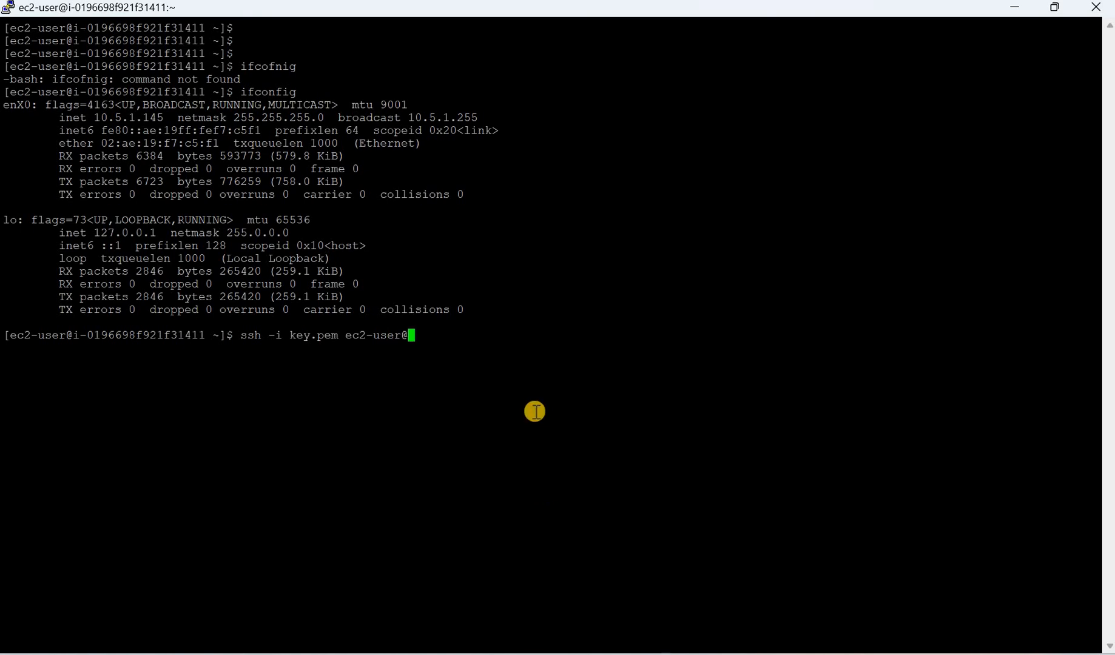
right_click(534, 411)
key("Return")
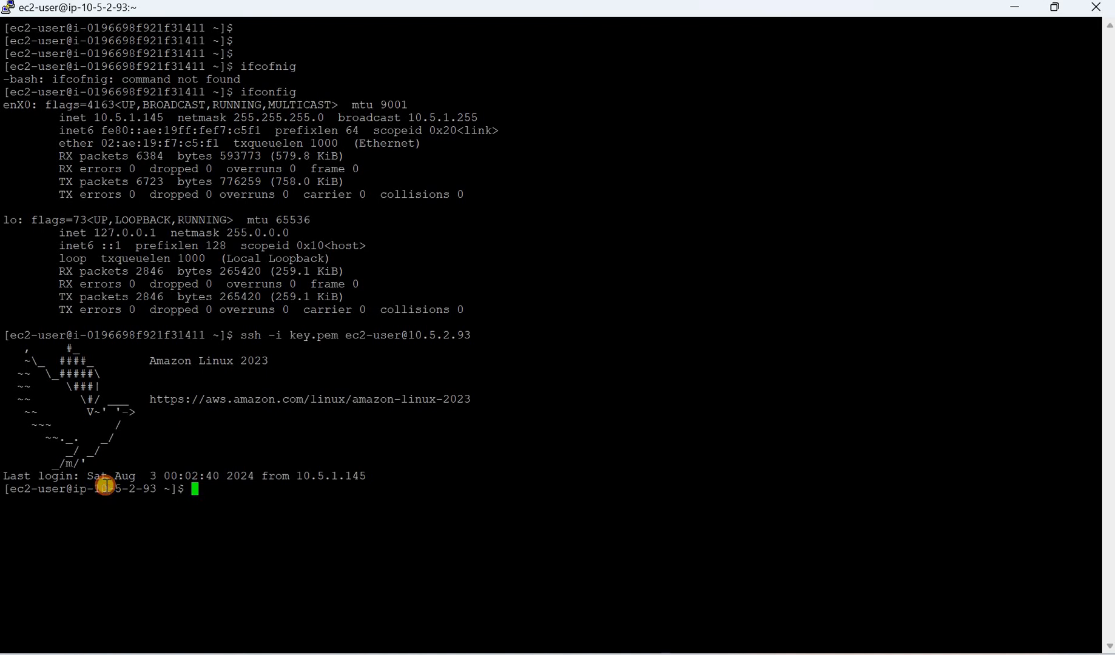
double_click(104, 489)
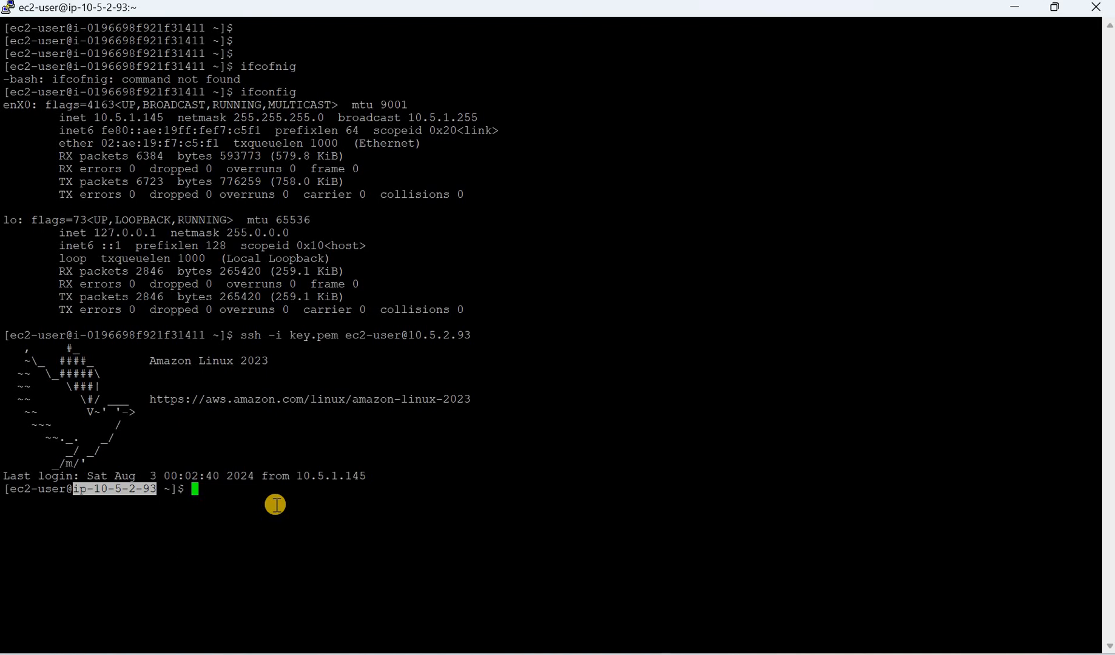
Ping google.com from the private server, consulting the network diagram in Paint while it runs, and stop the ping.
type("ping google.com")
key("Return")
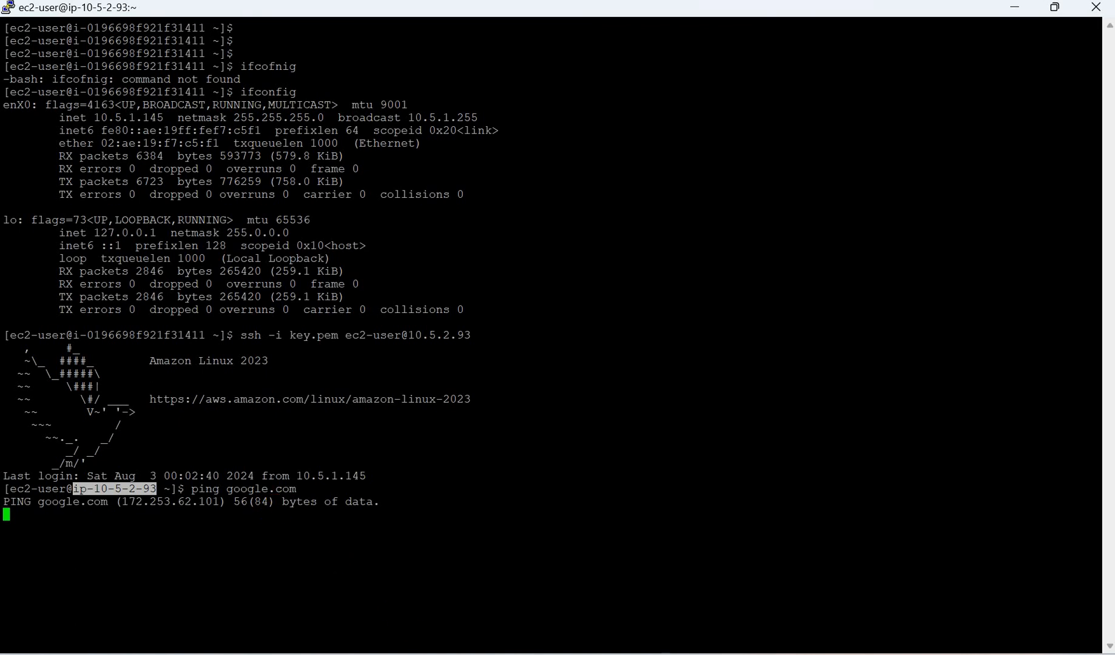
left_click(404, 654)
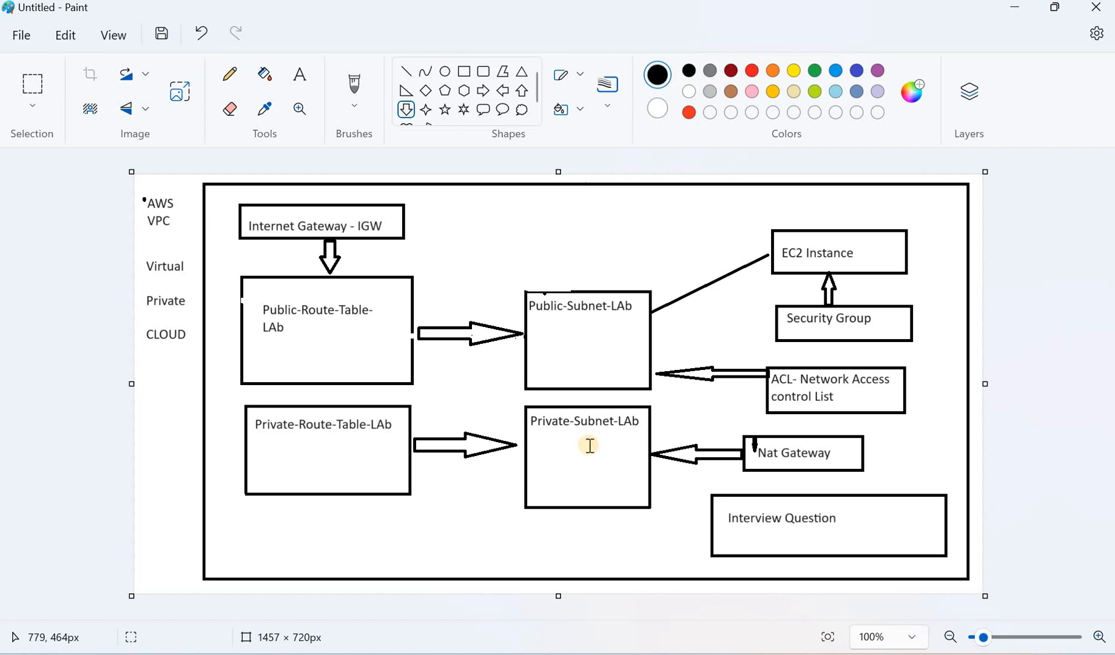
key("alt+Tab")
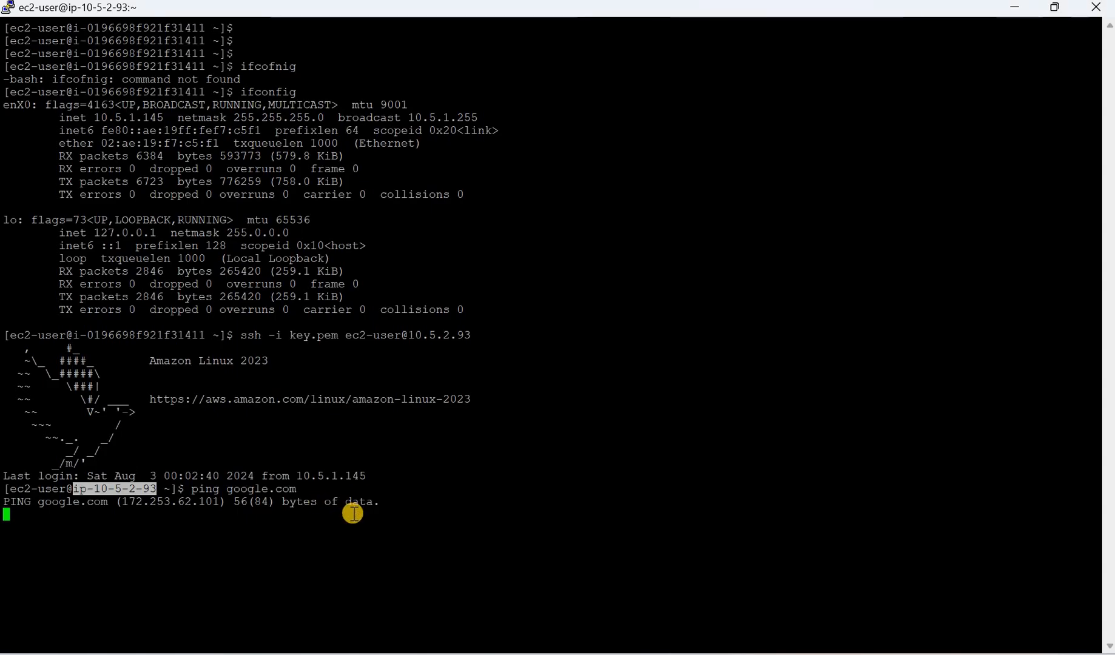
key("ctrl+c")
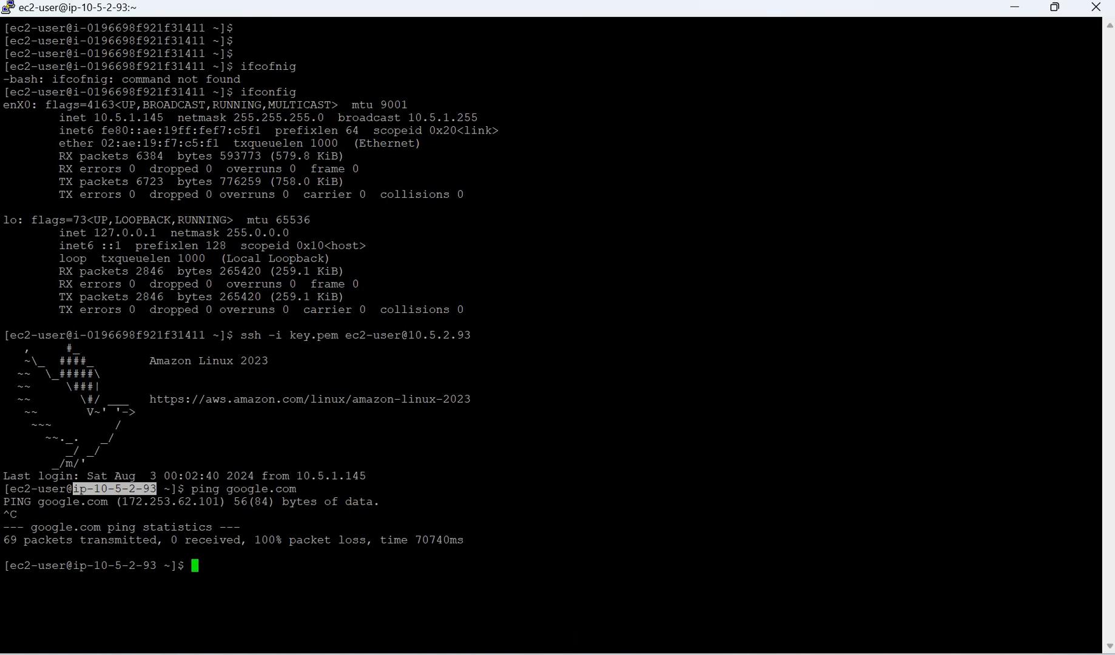
Switch to the EC2 browser window, deselect the private-server-subnet instance, and select nat-gw-lab in the VPC console's NAT gateways list.
mouse_move(522, 653)
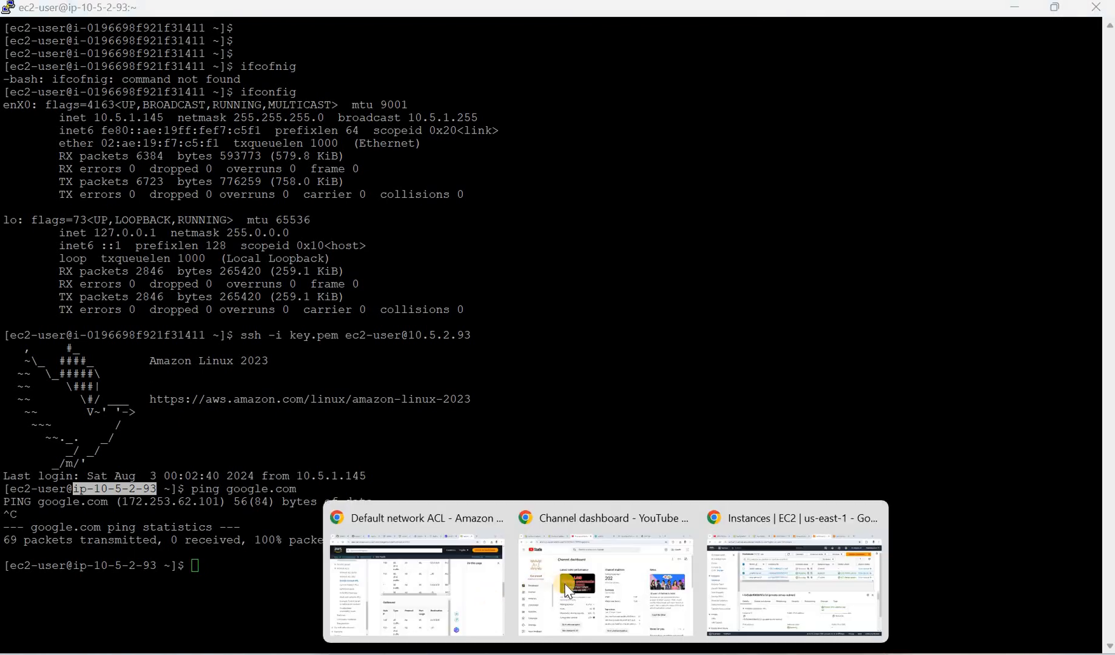
left_click(786, 593)
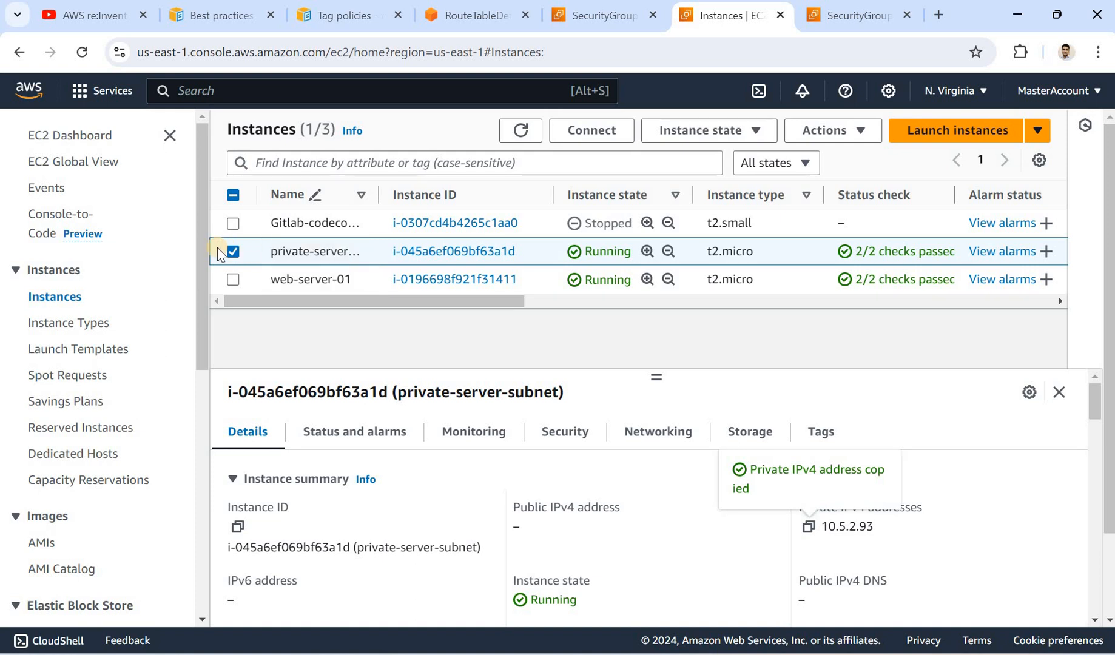
left_click(232, 251)
left_click(470, 12)
scroll(90, 285, "down", 5)
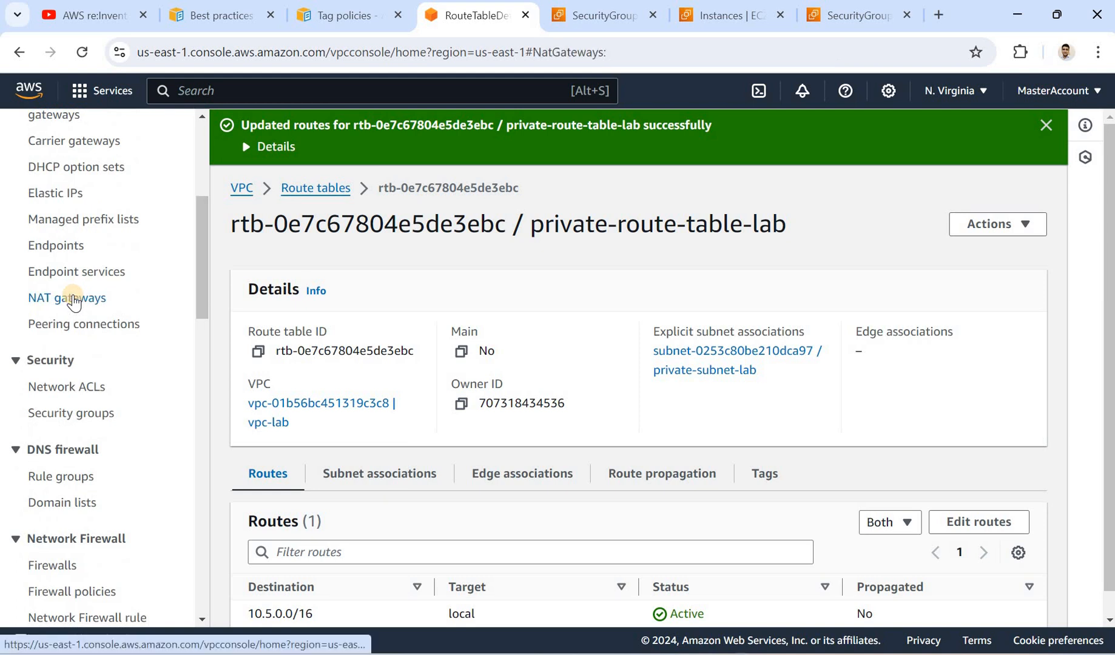
left_click(73, 300)
left_click(1056, 126)
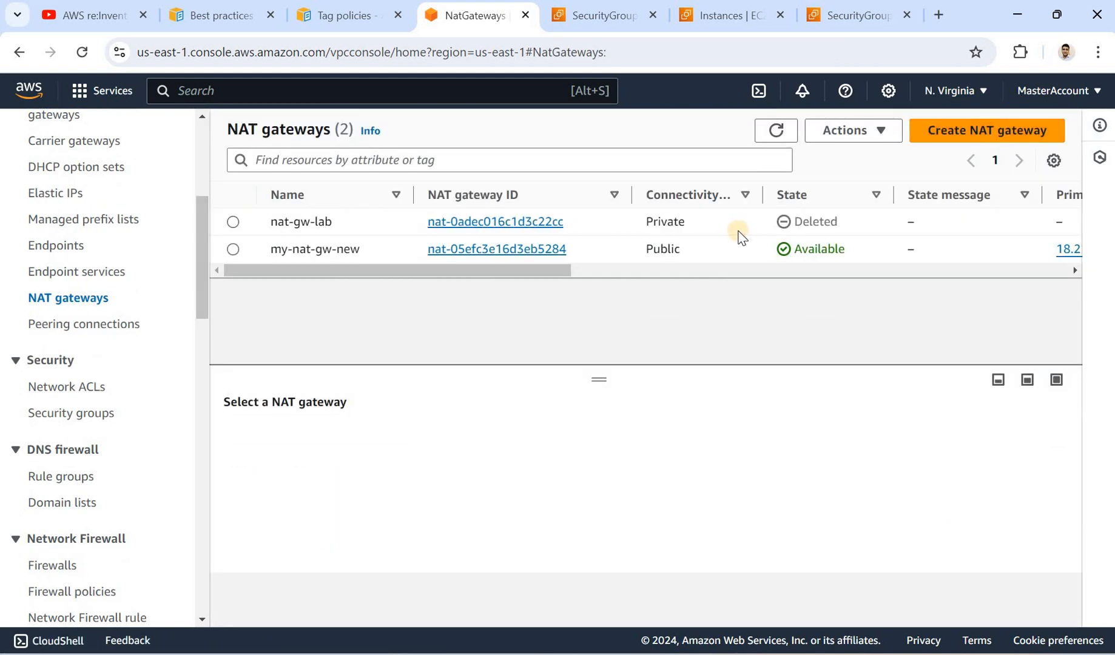
triple_click(322, 222)
left_click(326, 222)
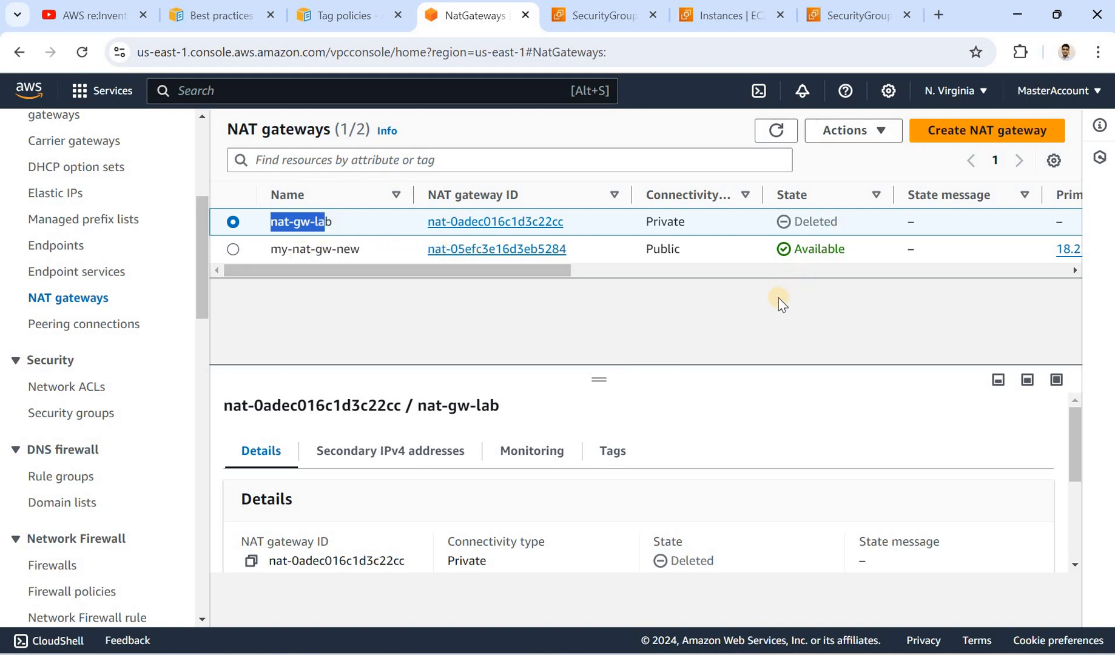
Open the Create NAT gateway form, examine its subnet choices, connectivity type and Elastic IP settings, and cancel the creation.
left_click(967, 132)
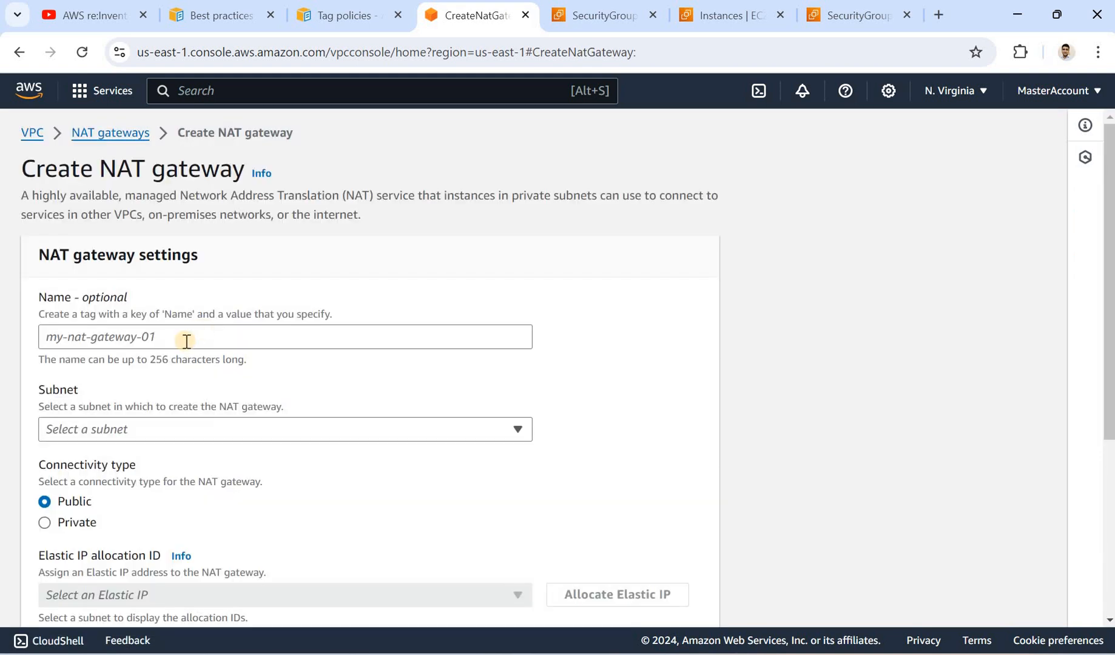
left_click(187, 341)
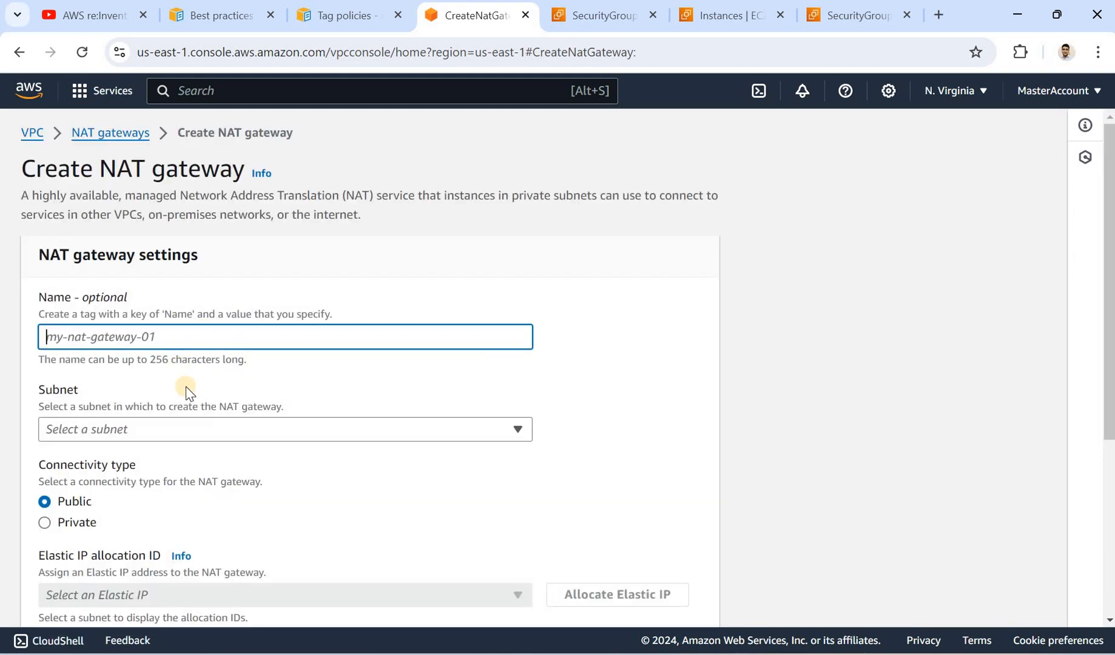
left_click(183, 431)
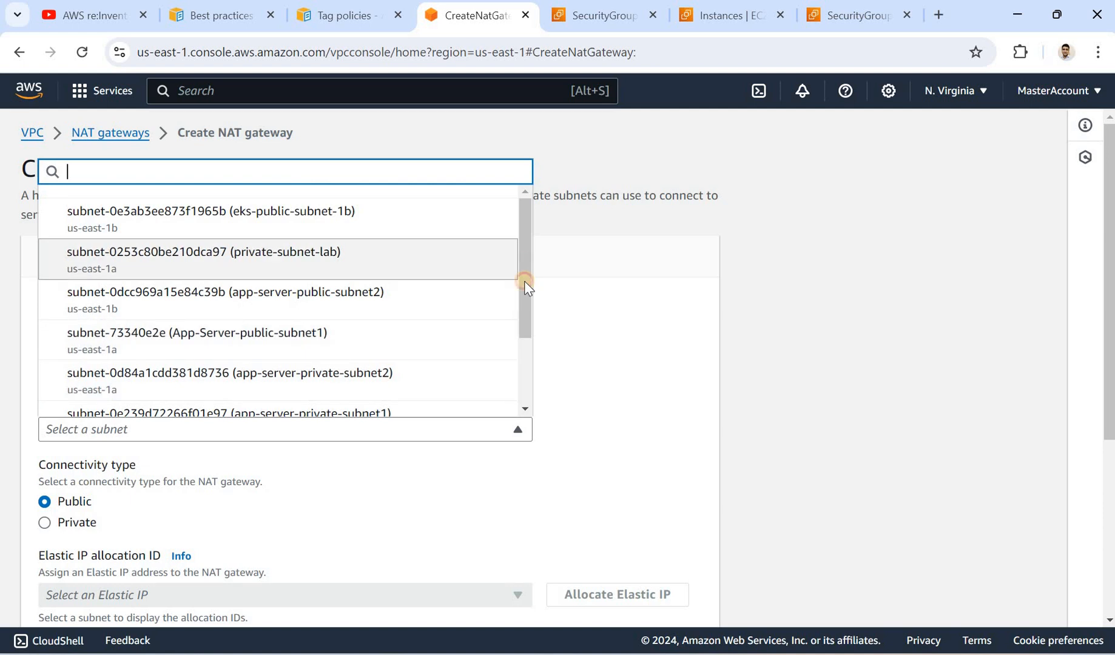
scroll(523, 327, "down", 2)
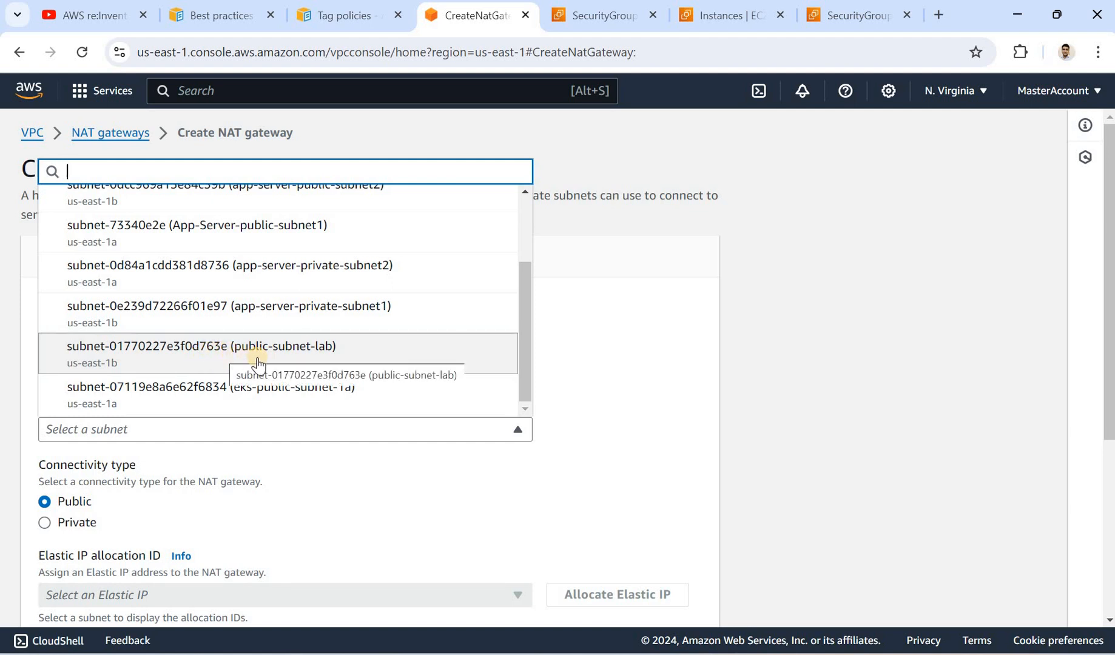
left_click(631, 430)
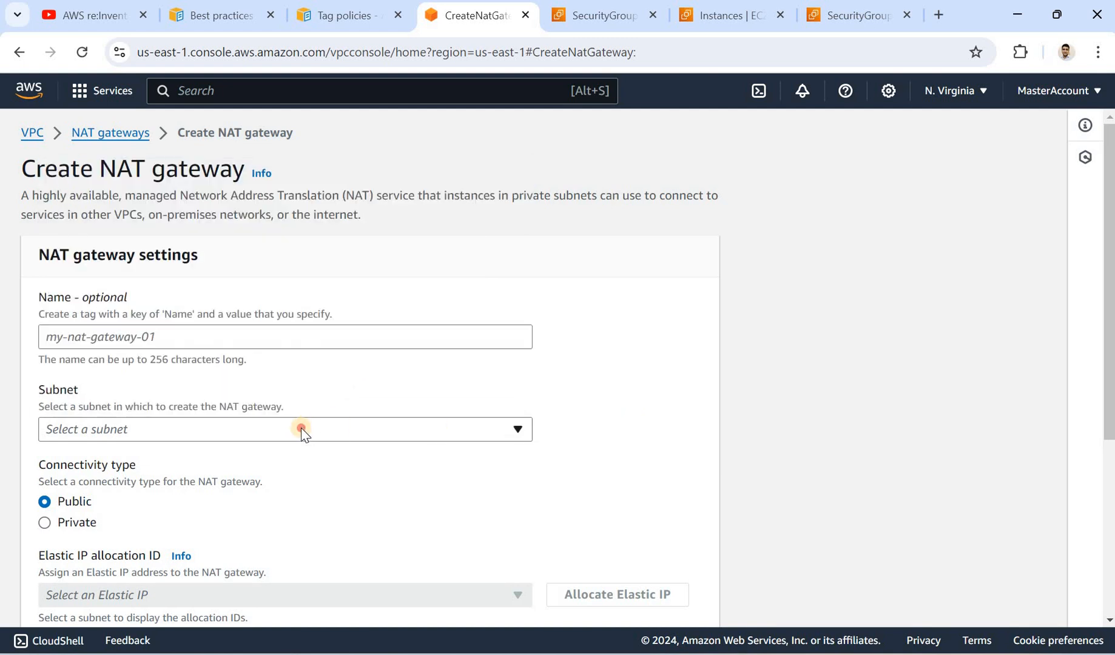
left_click(302, 431)
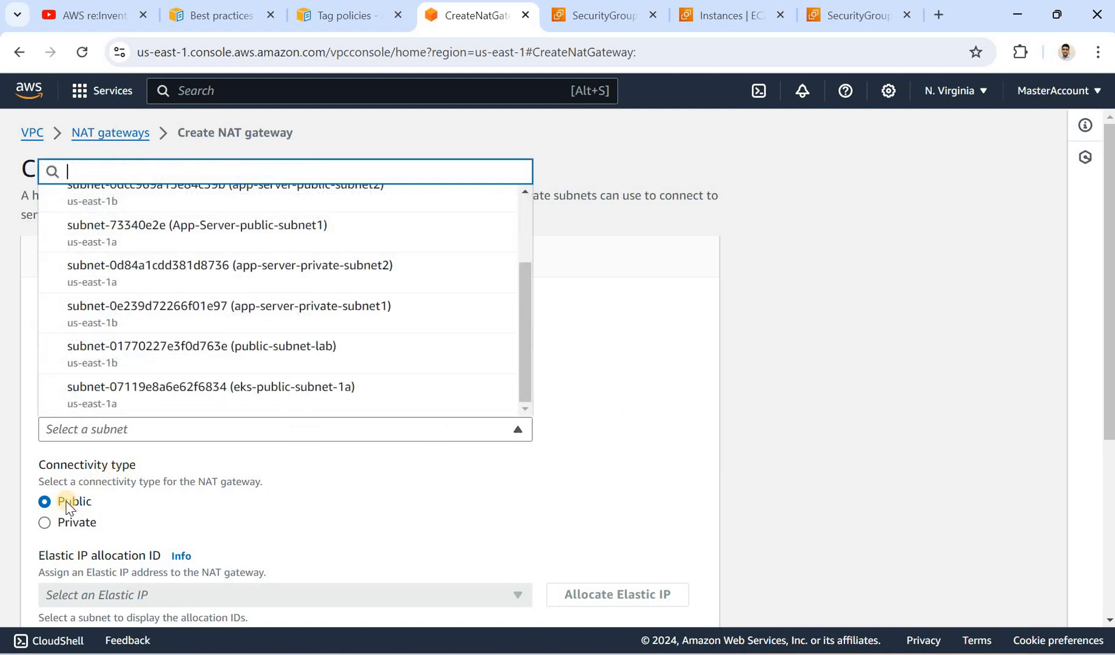
left_click(1110, 356)
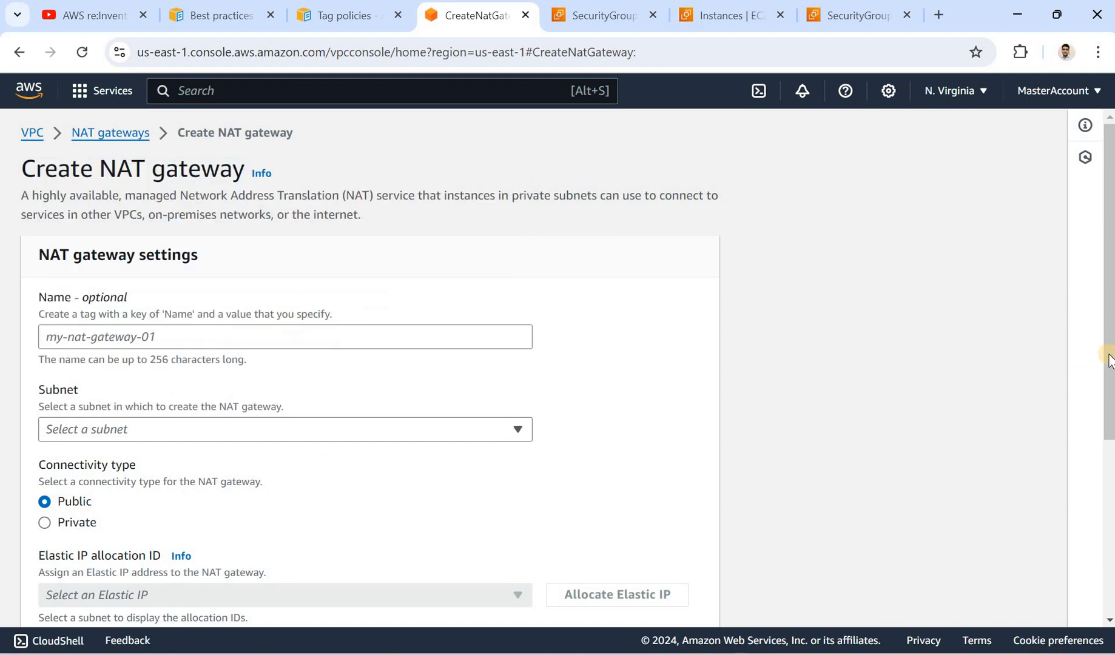
scroll(667, 425, "down", 3)
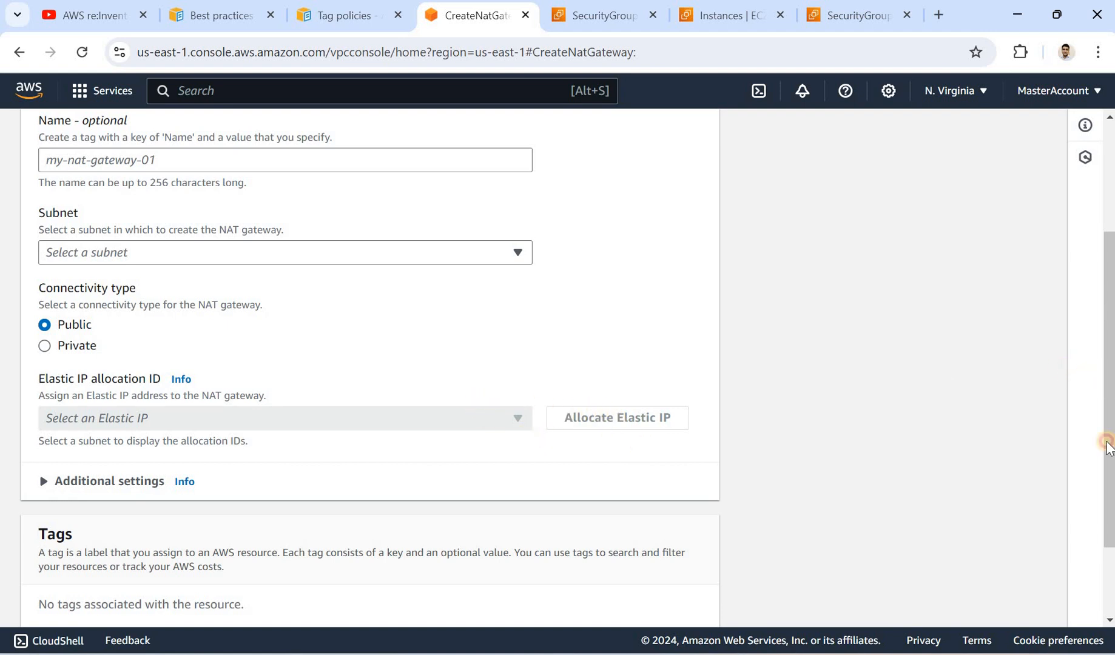
scroll(1107, 485, "down", 2)
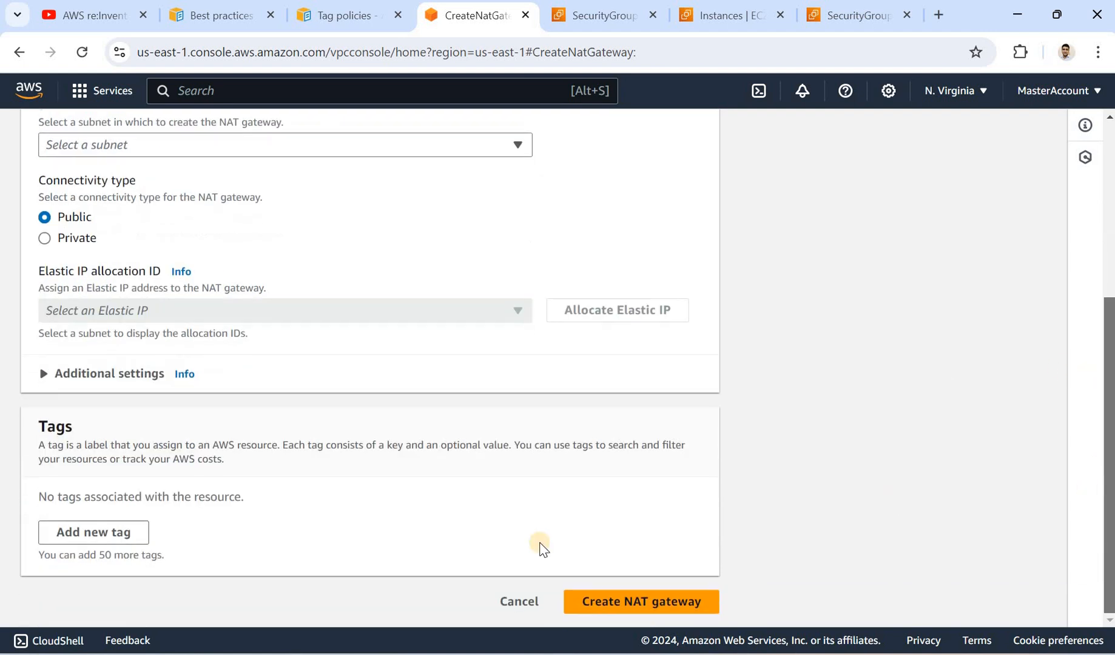
left_click(529, 605)
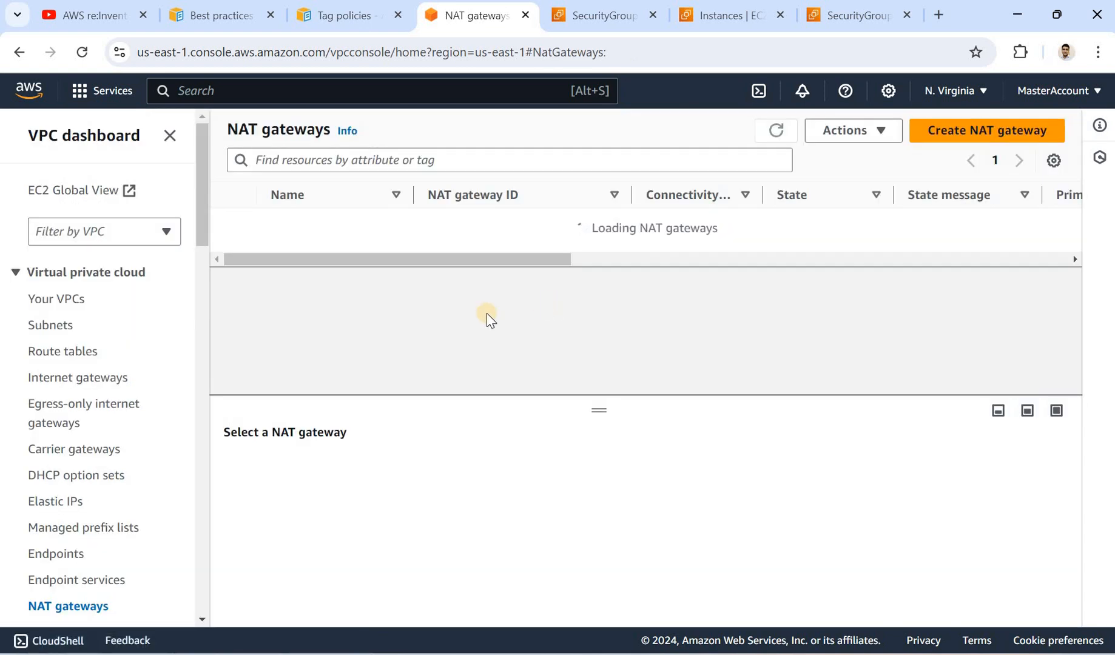
Select the my-nat-gw-new NAT gateway, examine its details and open its primary network interface in a new tab.
left_click(295, 253)
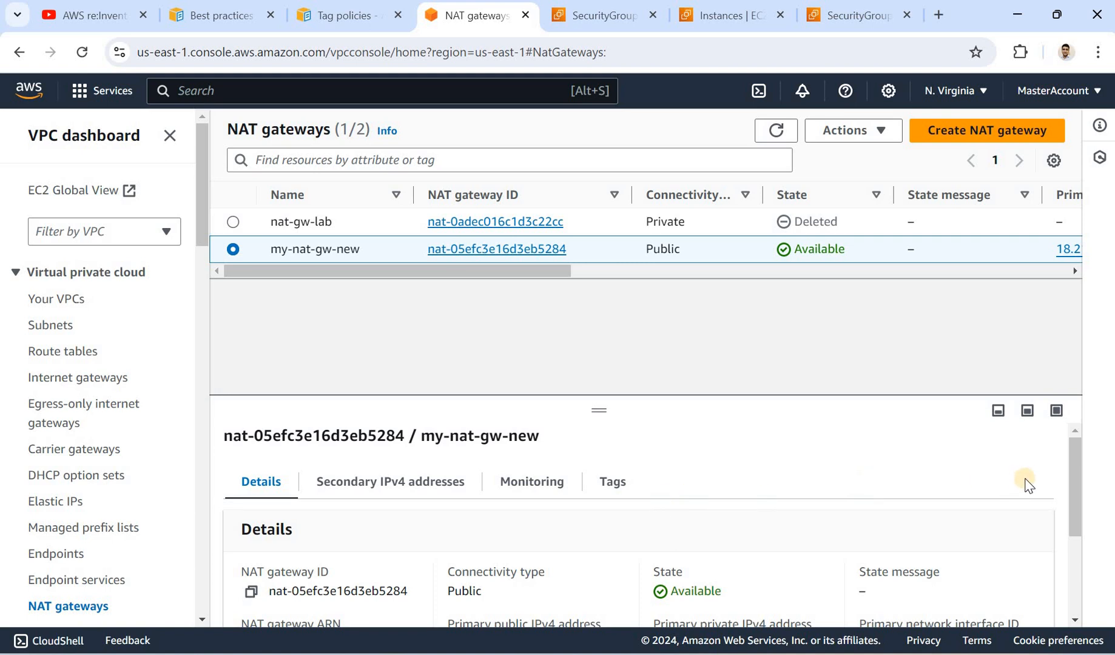
scroll(1077, 557, "down", 3)
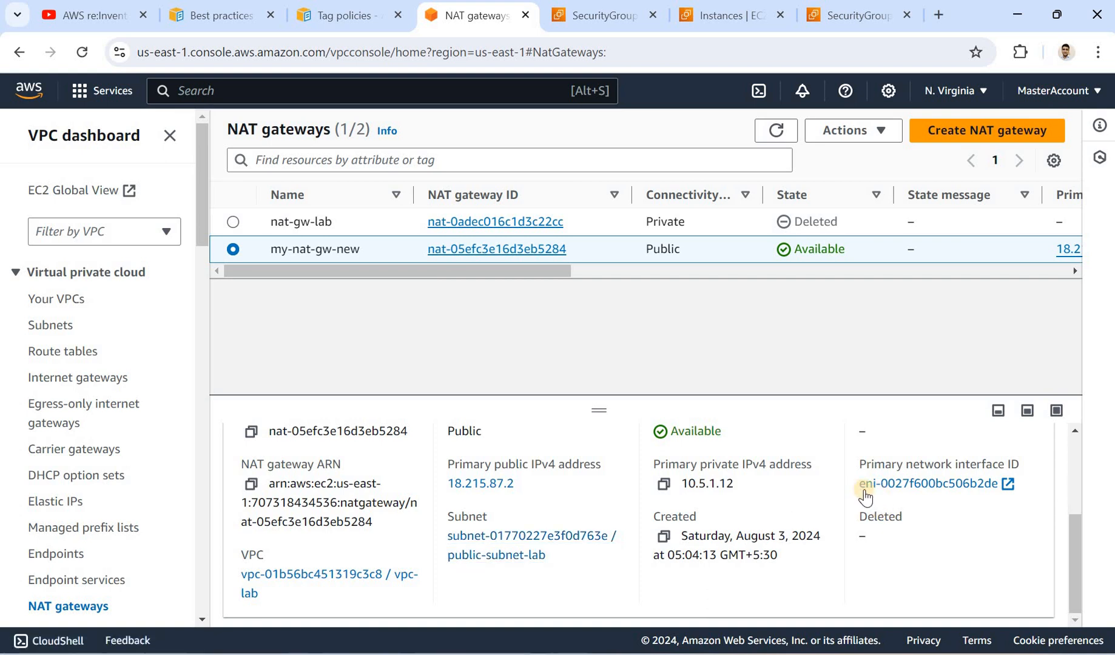
left_click(928, 494)
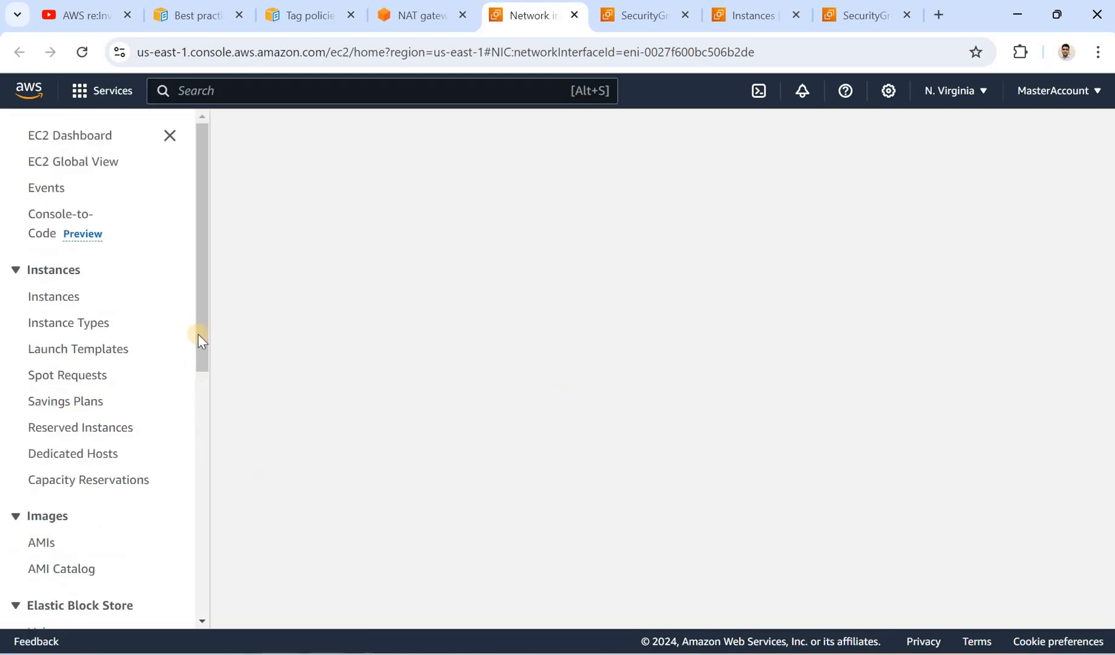
Highlight the NAT gateway interface's public IPv4 address and open the Elastic IP addresses list for comparison.
scroll(189, 484, "down", 4)
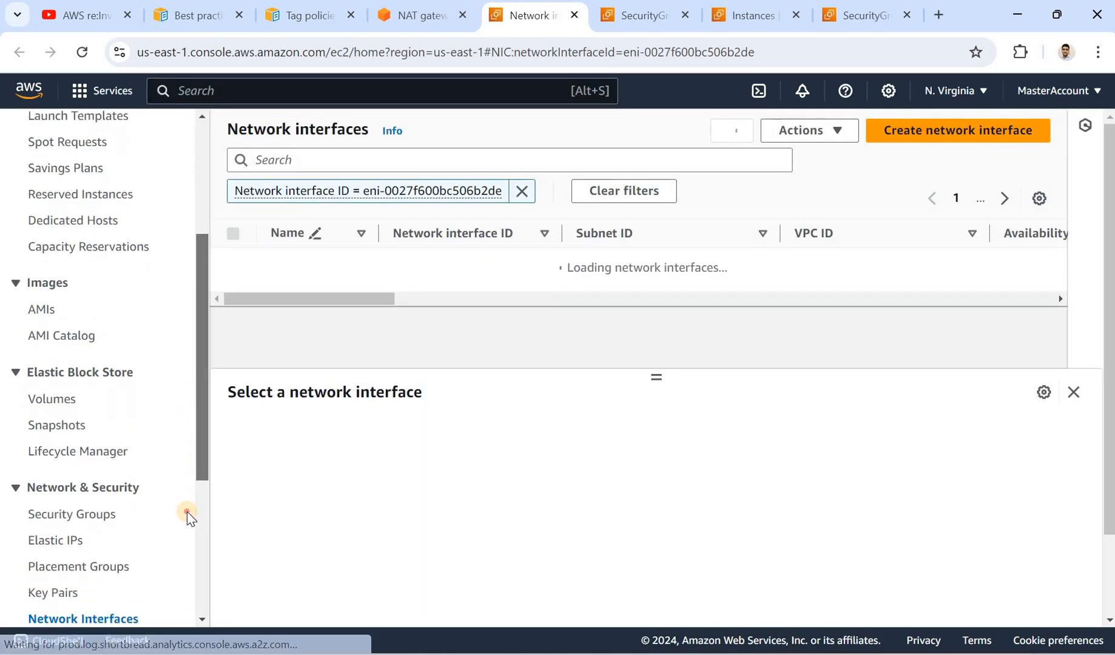
scroll(152, 497, "down", 3)
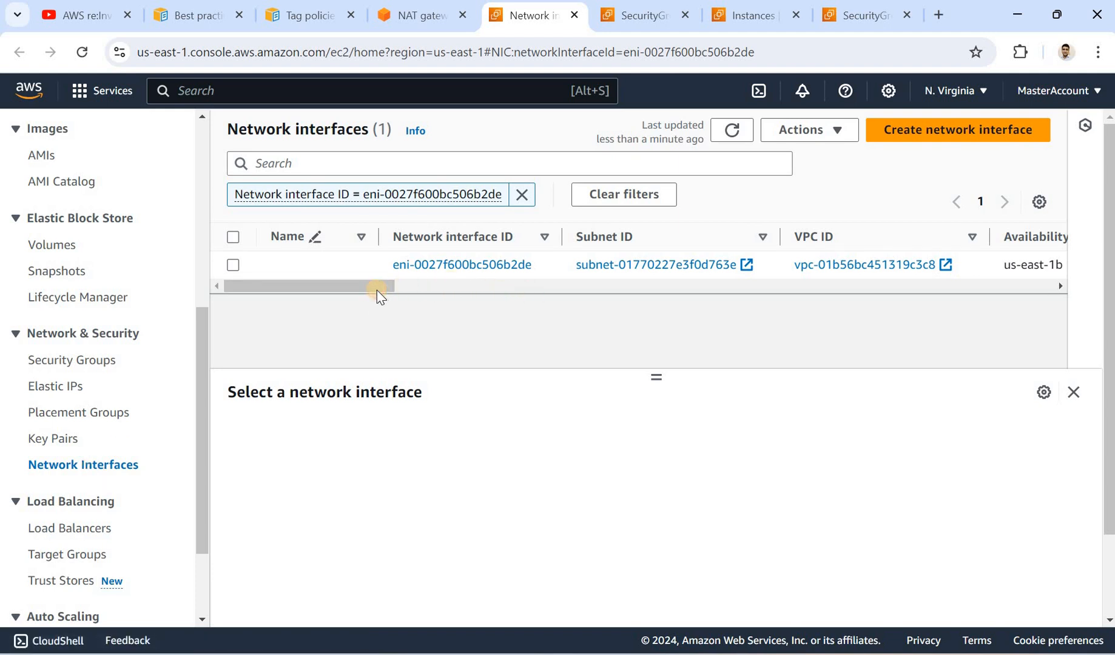
left_click_drag(556, 309, 666, 274)
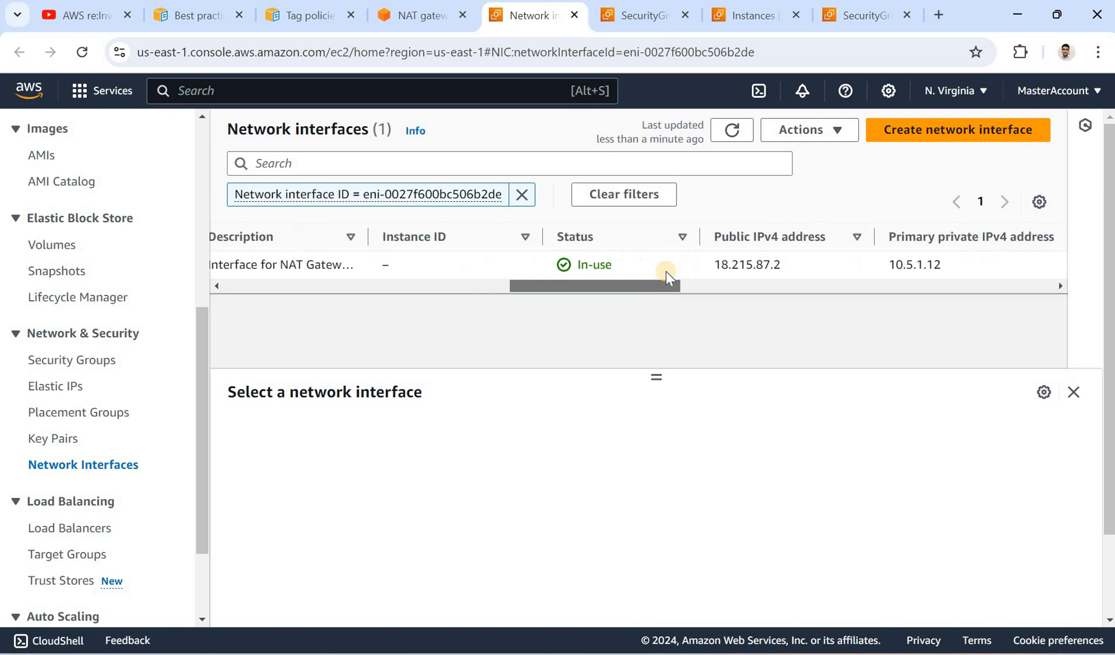
double_click(725, 267)
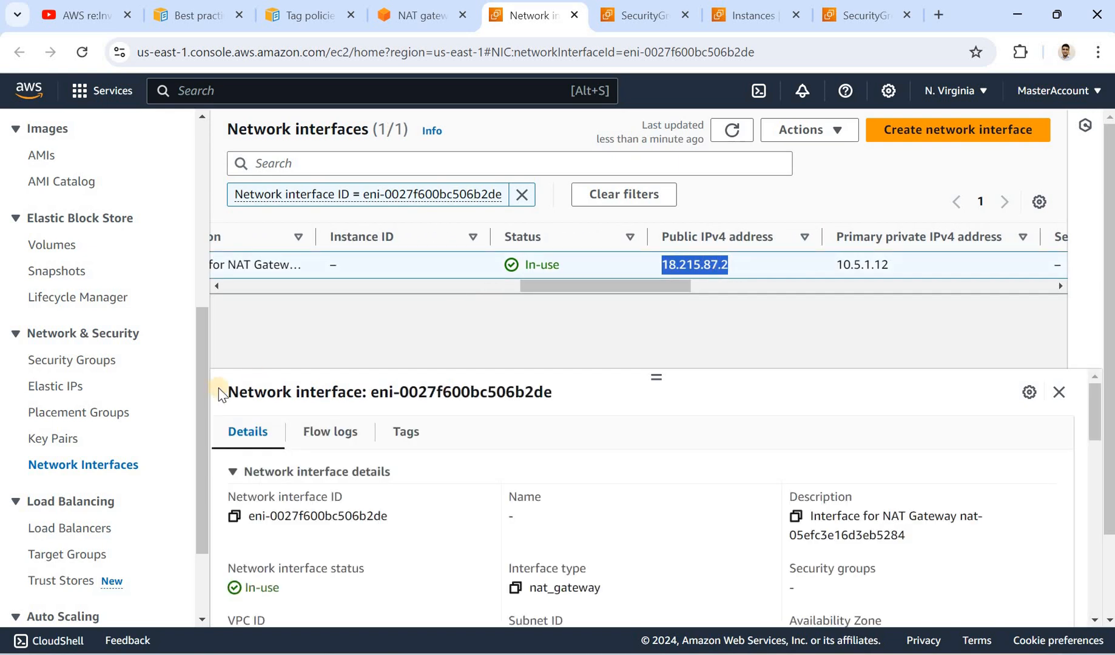
left_click(73, 388)
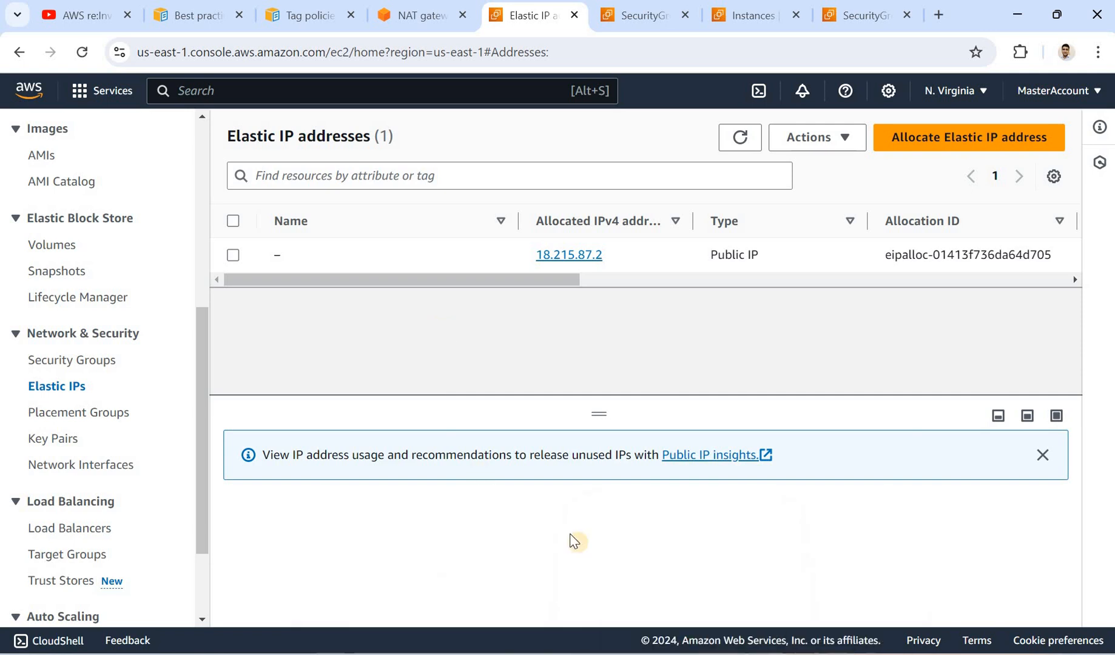
Switch to the PuTTY terminal, duplicate its session and log in to the web server as ec2-user.
left_click(721, 654)
left_click(503, 577)
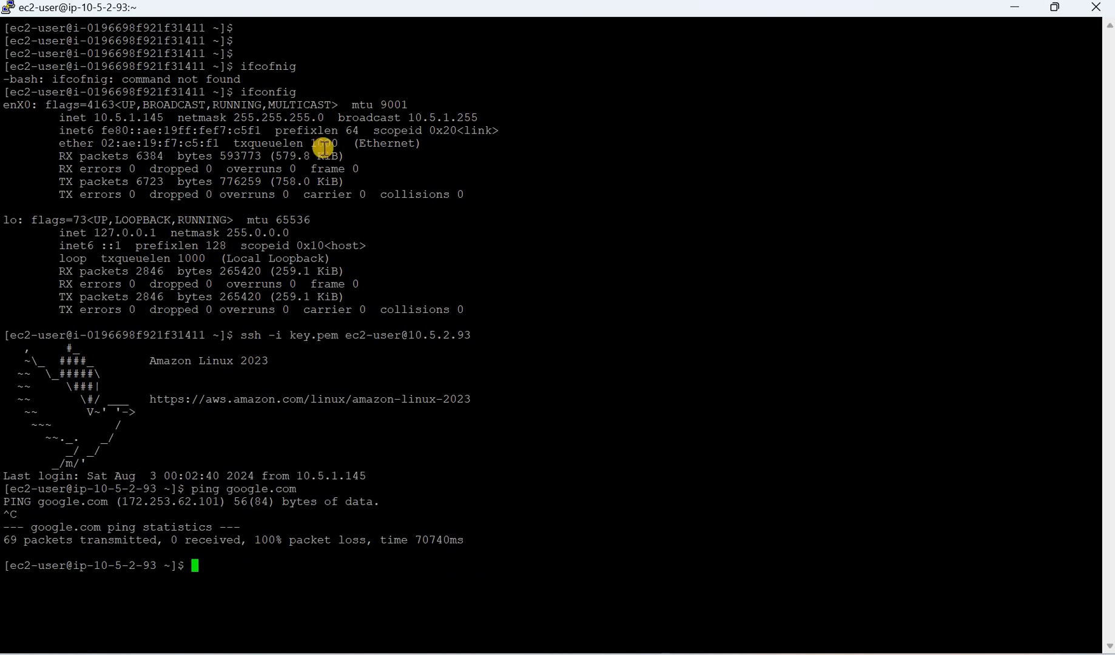
right_click(269, 13)
left_click(335, 235)
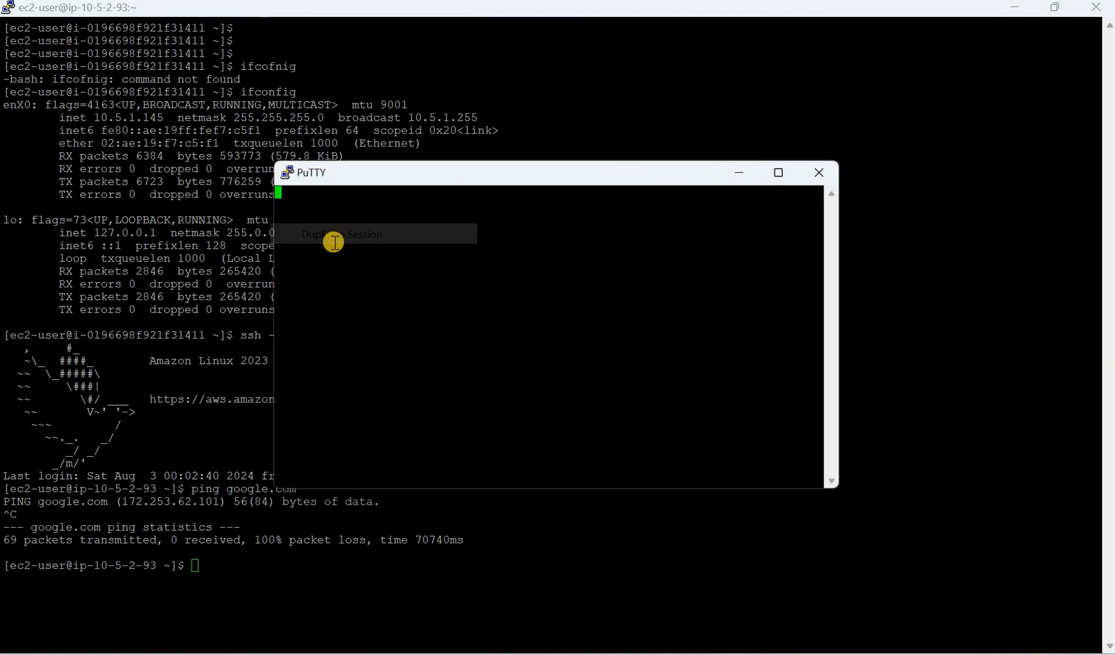
type("ec2-user")
key("Return")
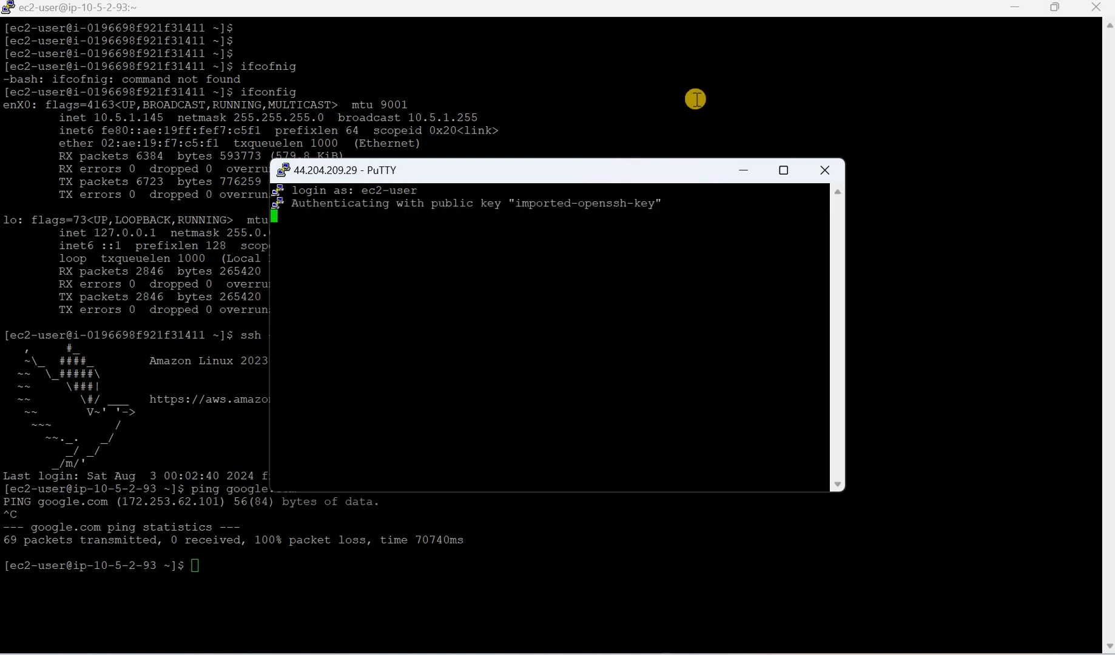
Close the old PuTTY session, confirming the exit, and maximize the new session's window.
left_click(1097, 13)
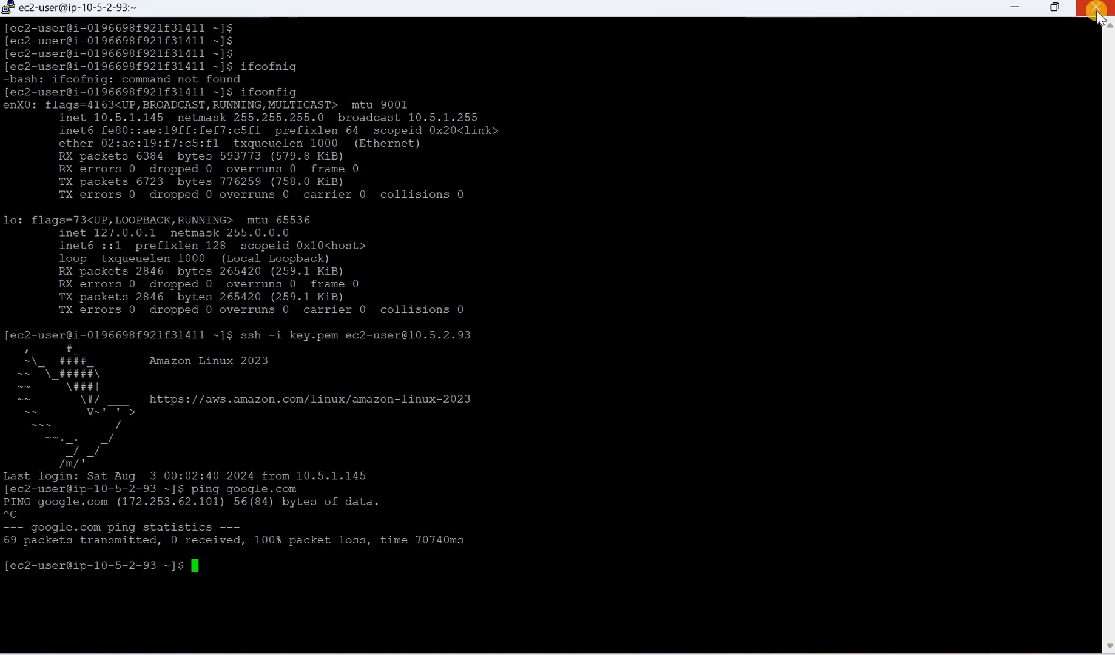
left_click(604, 393)
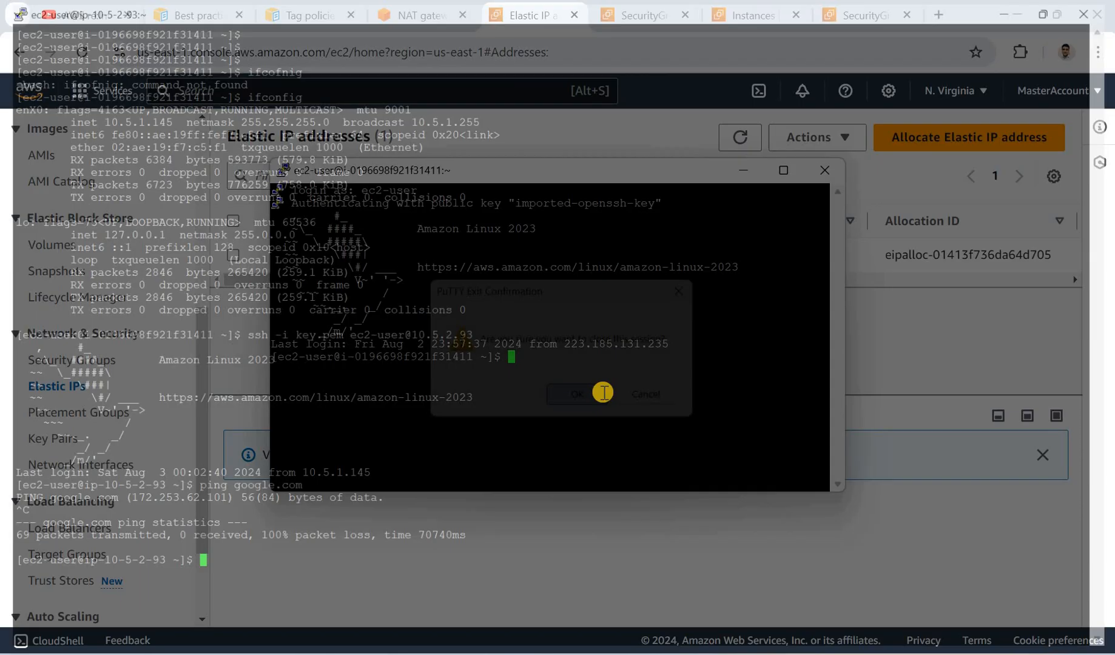
double_click(363, 172)
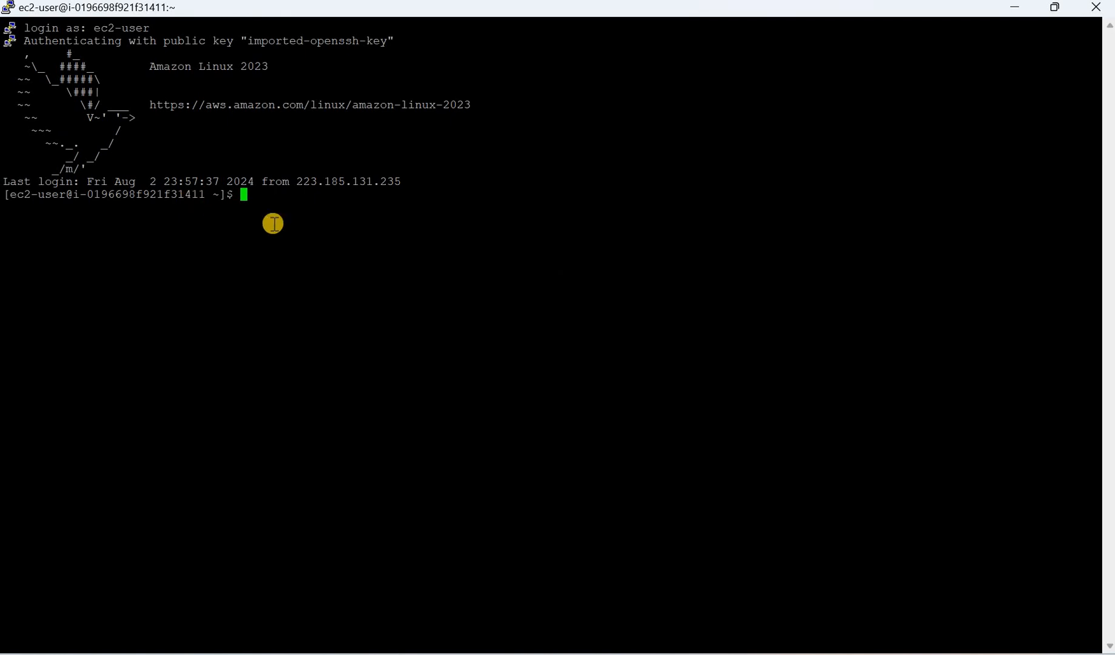
key("Up")
key("Up")
key("Up")
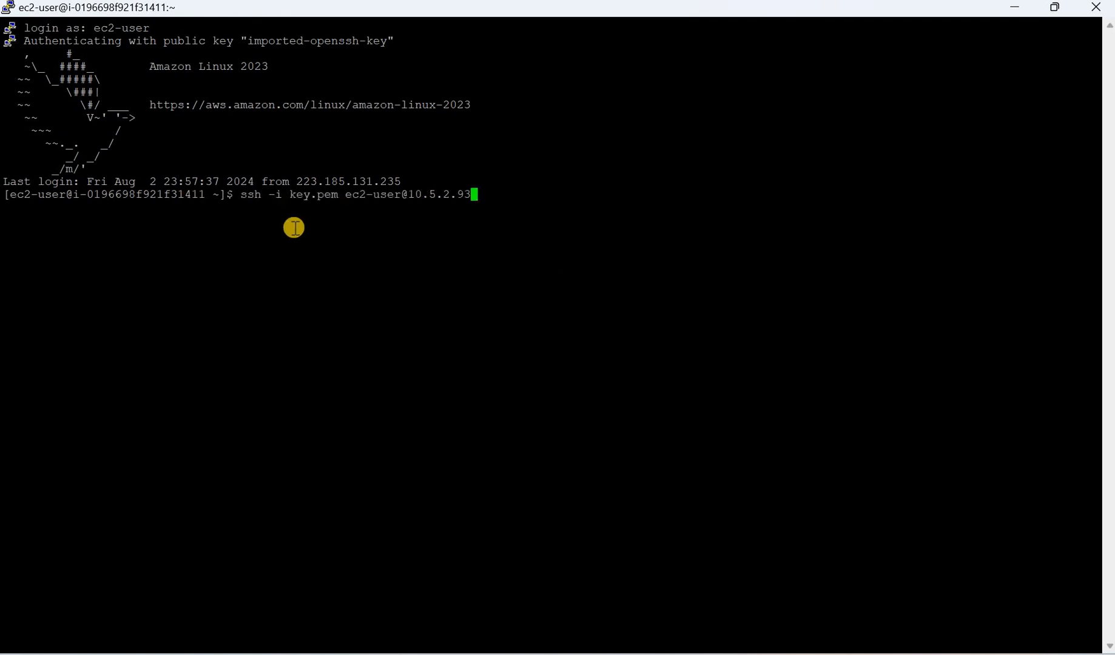
key("Return")
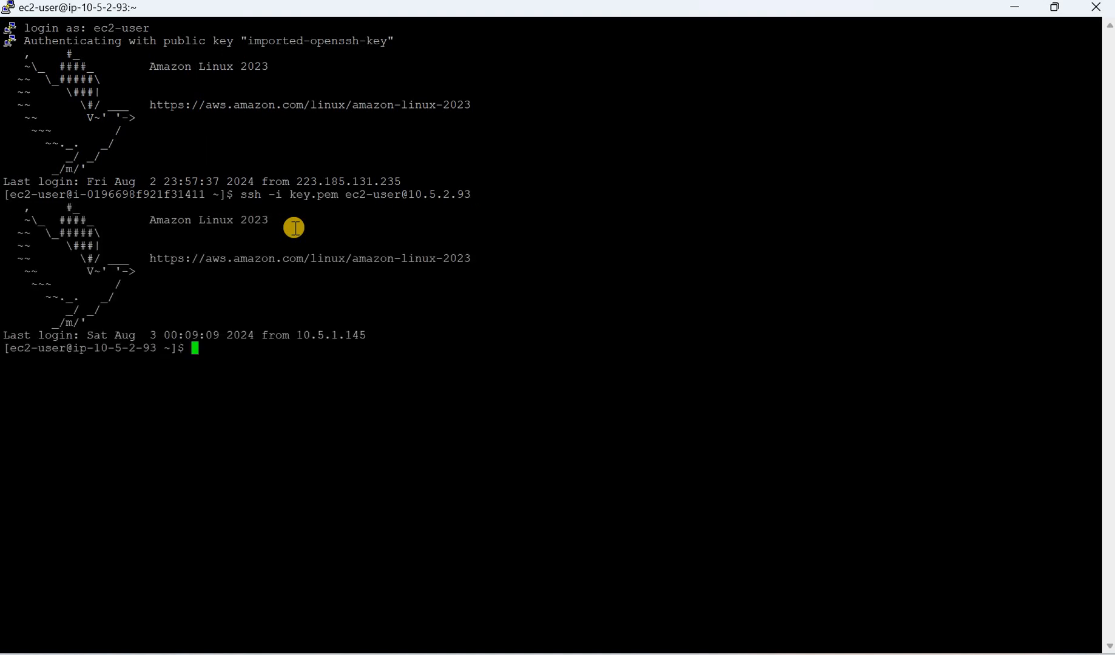
Start a ping to google.com from the private subnet server.
type("ping google.com")
key("Return")
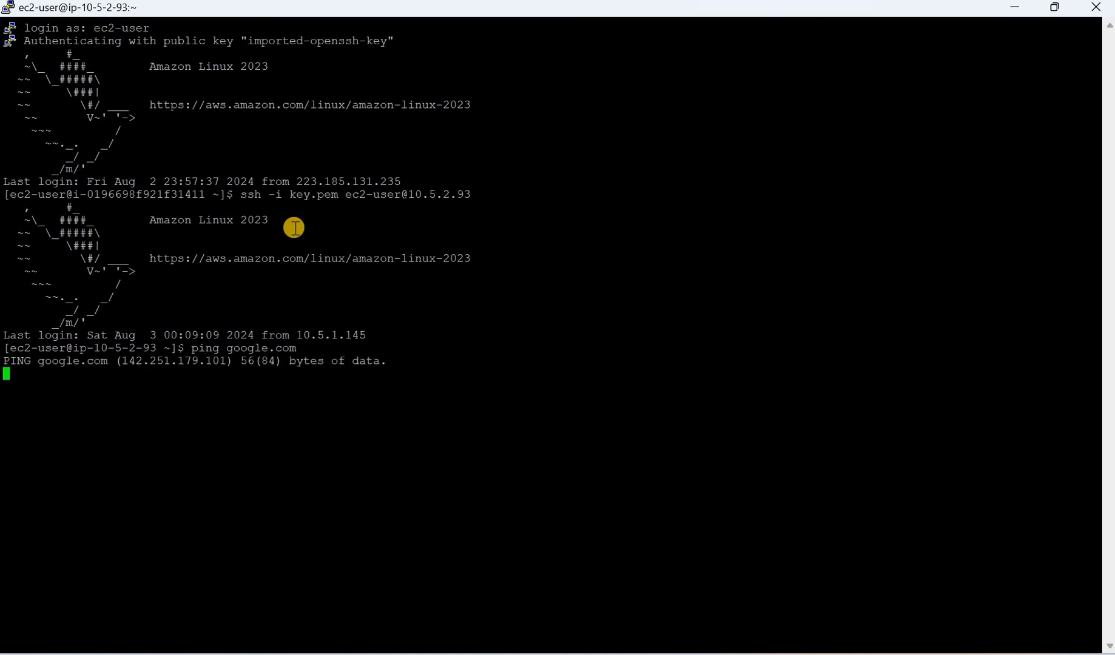
Switch to the AWS console in the browser and open the routes of private-route-table-lab for editing.
key("alt+Tab")
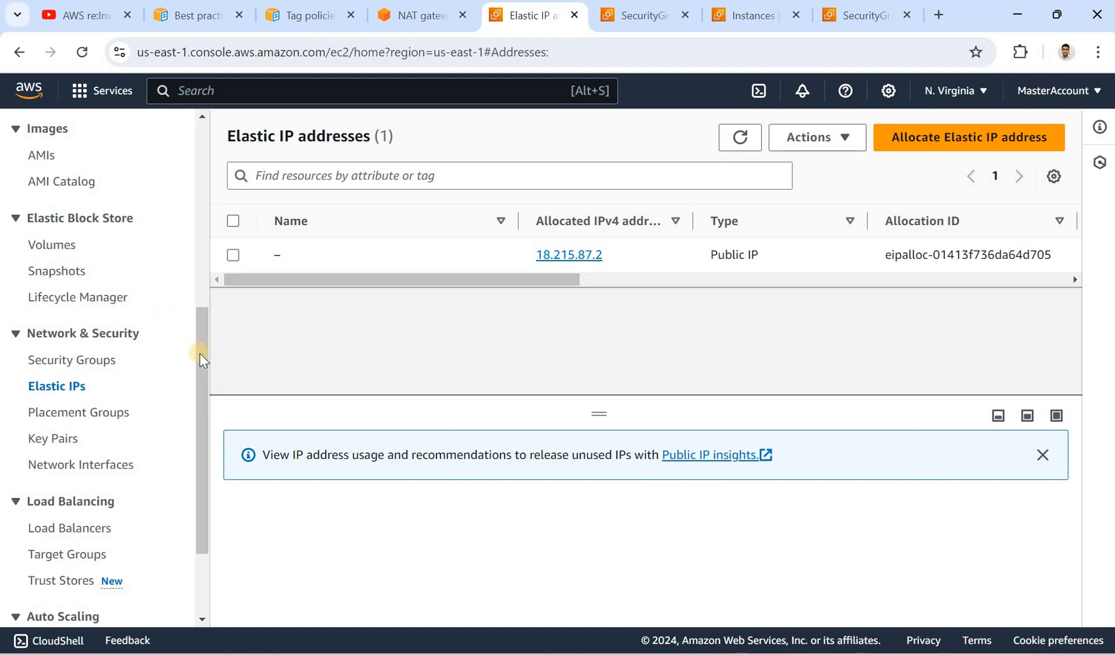
left_click_drag(203, 348, 203, 176)
left_click(573, 14)
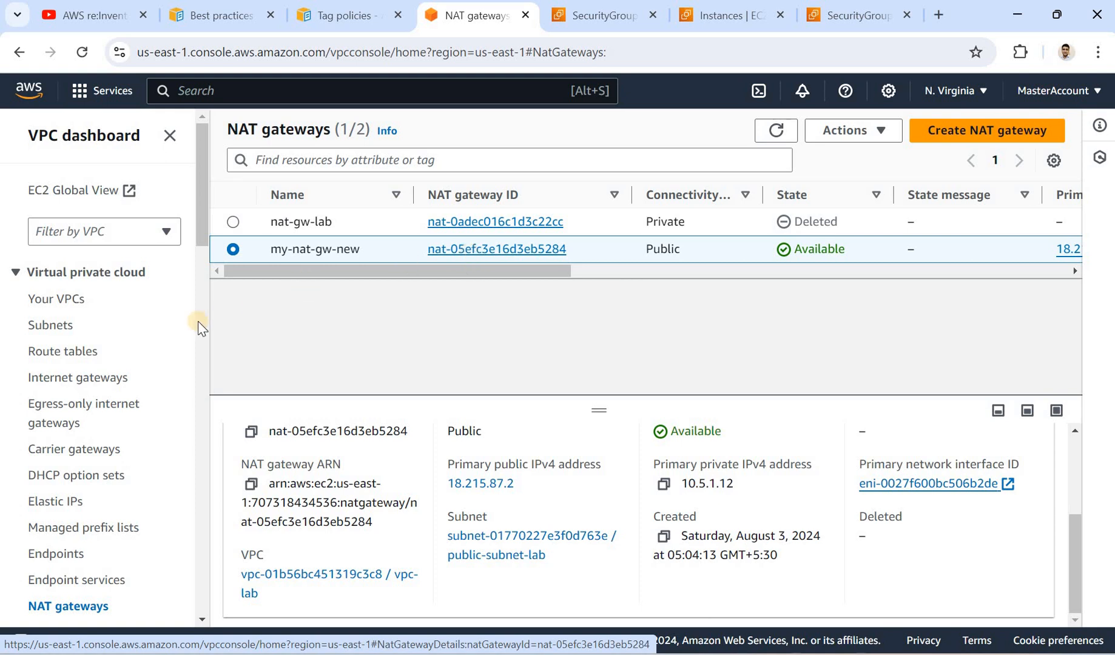
left_click(87, 358)
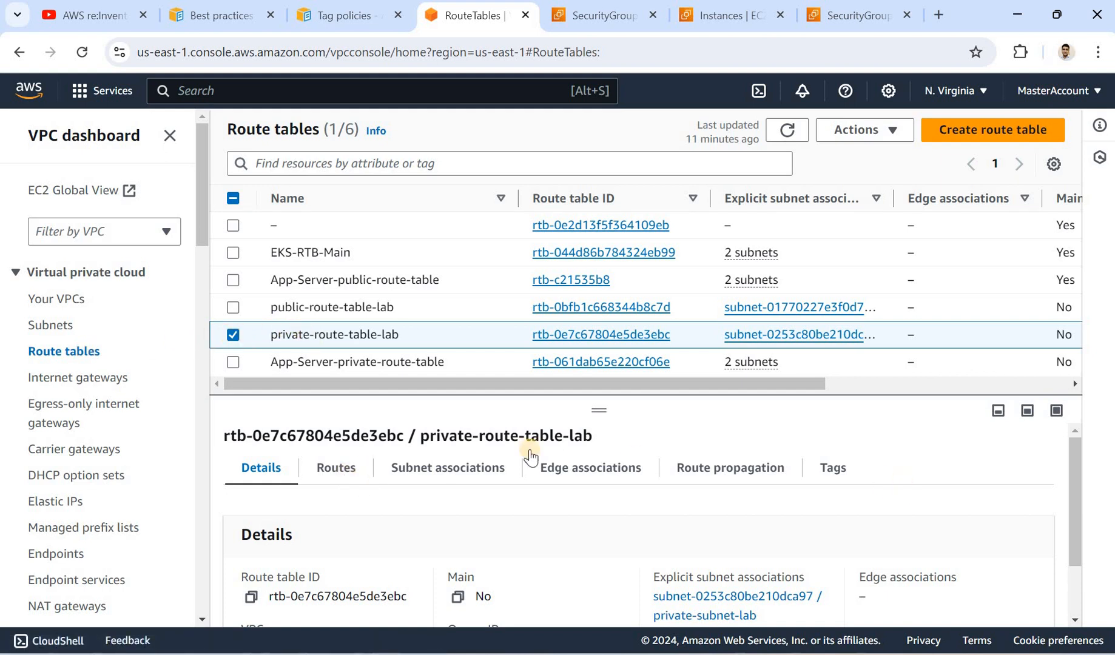
left_click(340, 472)
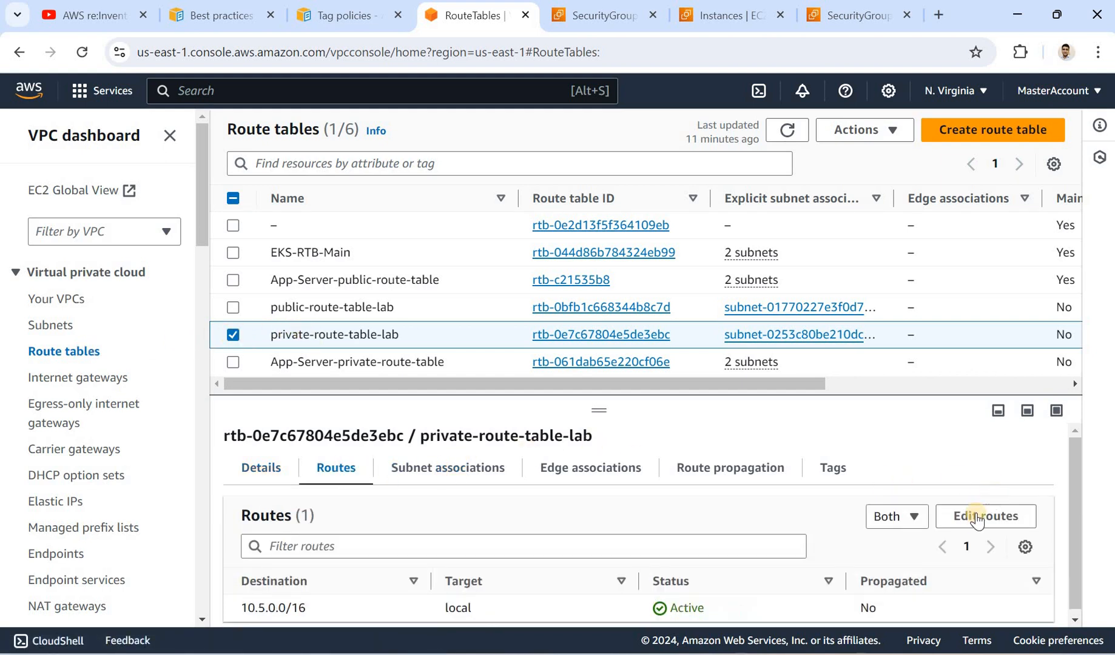
left_click(972, 518)
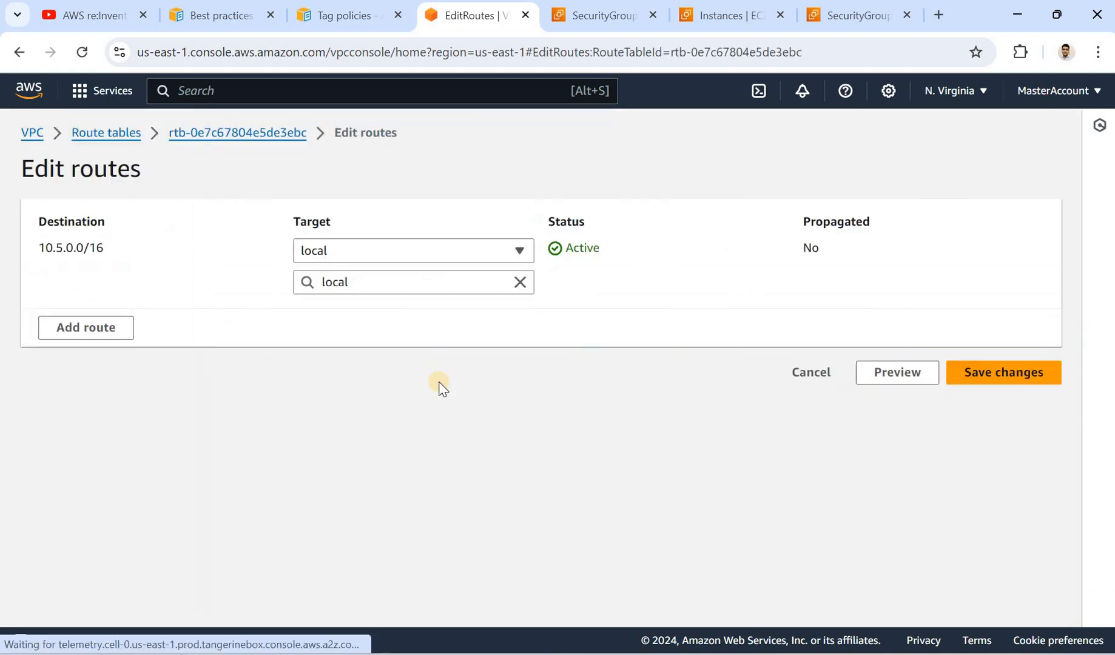
Add a 0.0.0.0/0 route targeting the NAT gateway my-nat-gw-new and save the route changes.
left_click(122, 323)
left_click(120, 321)
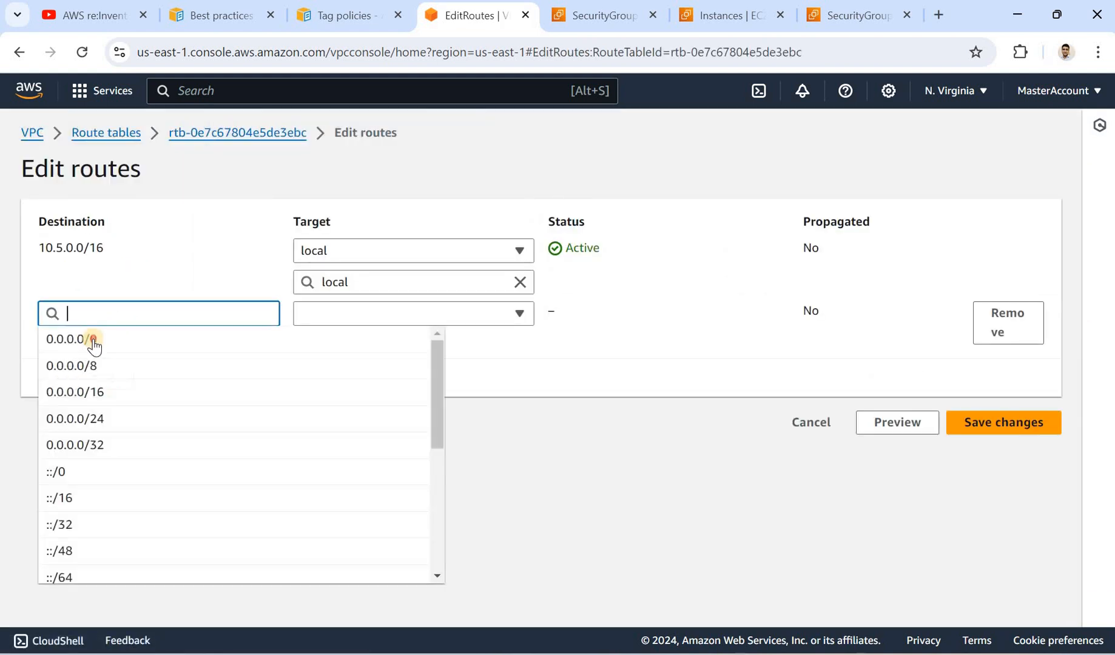
key("Return")
left_click(343, 312)
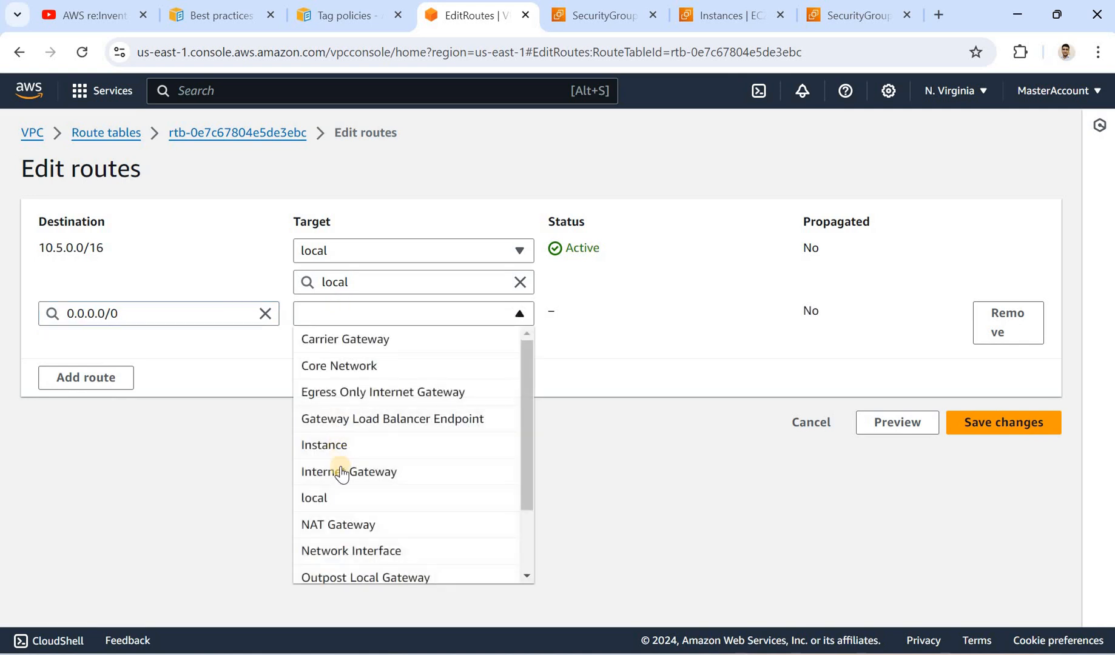
left_click(338, 528)
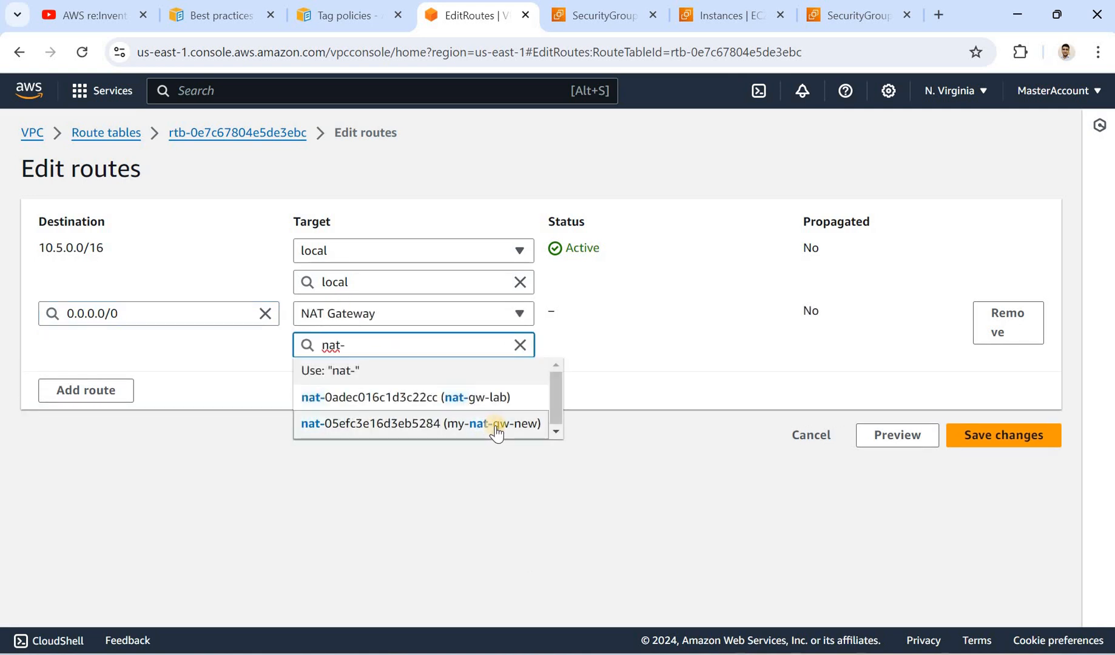
left_click(496, 424)
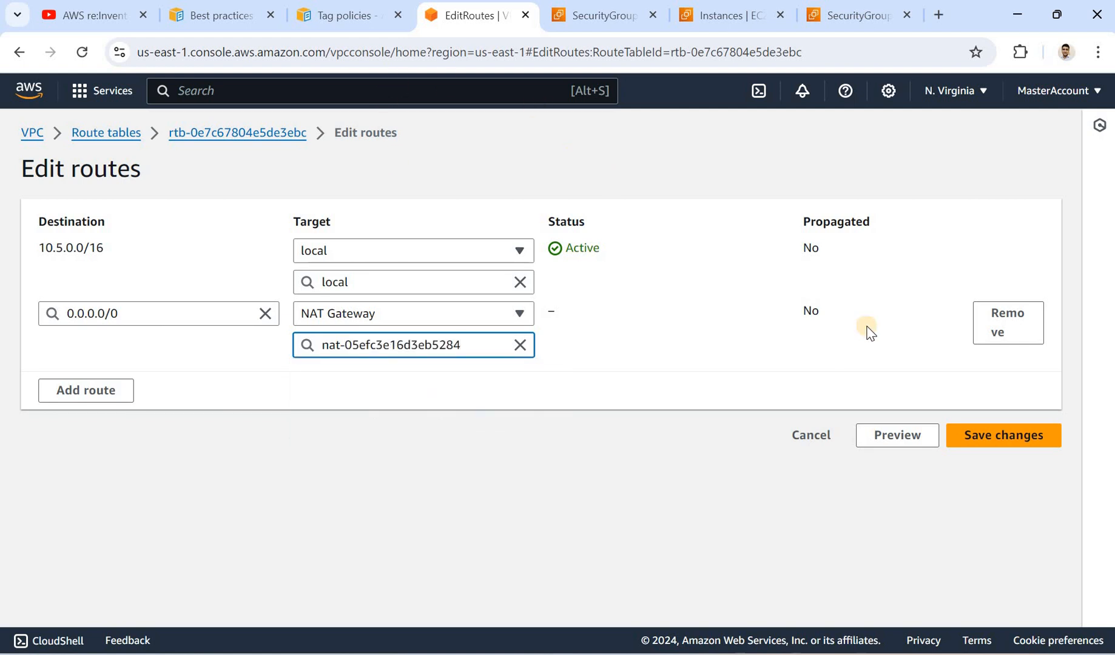
left_click(984, 443)
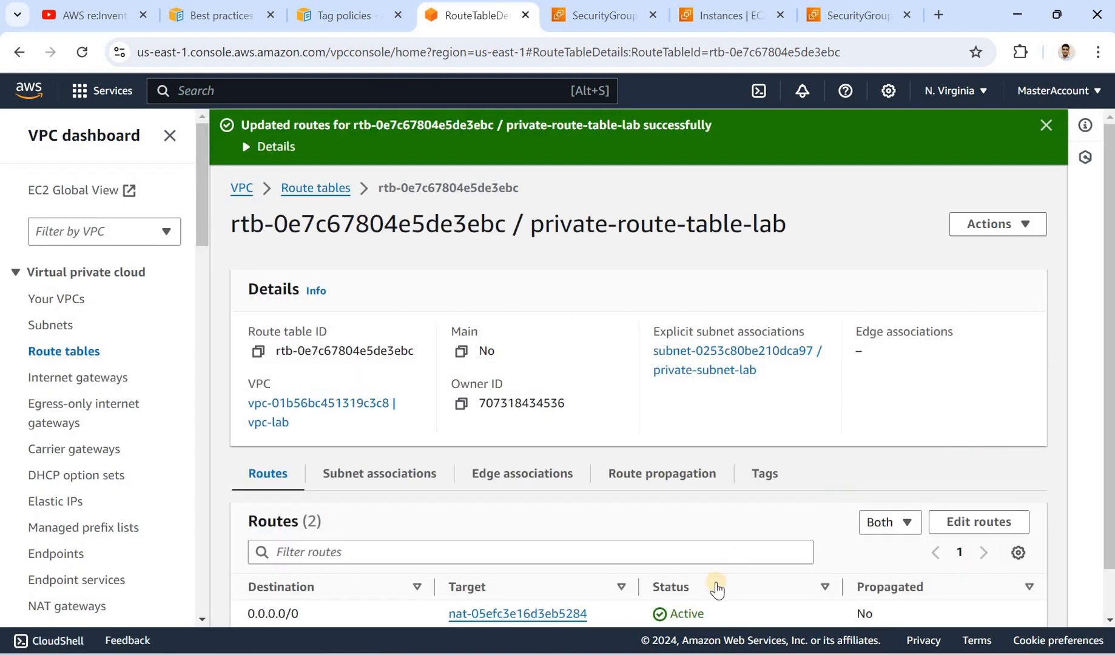
Switch to the PuTTY terminal, check the google.com ping output and stop the ping.
key("alt+Tab")
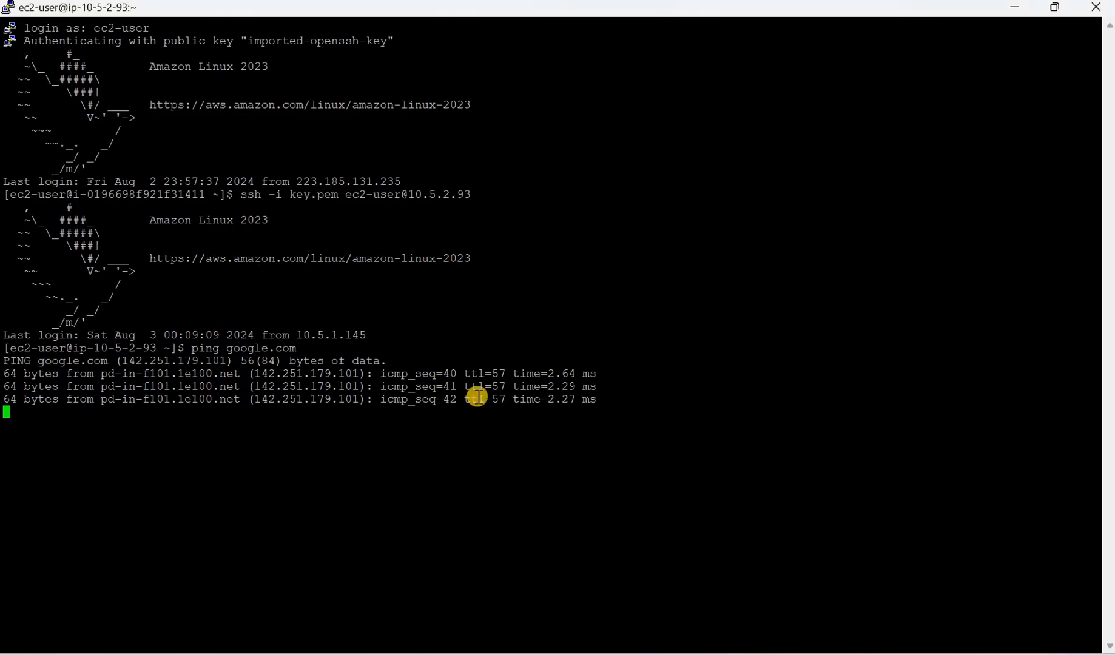
left_click_drag(407, 371, 498, 435)
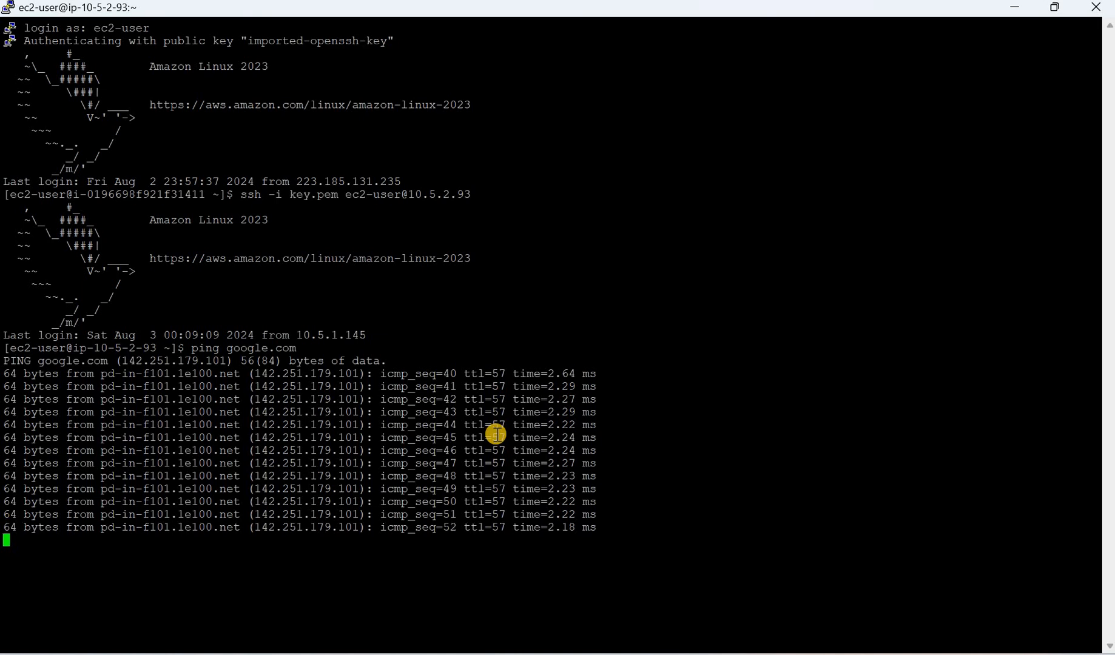
key("ctrl+c")
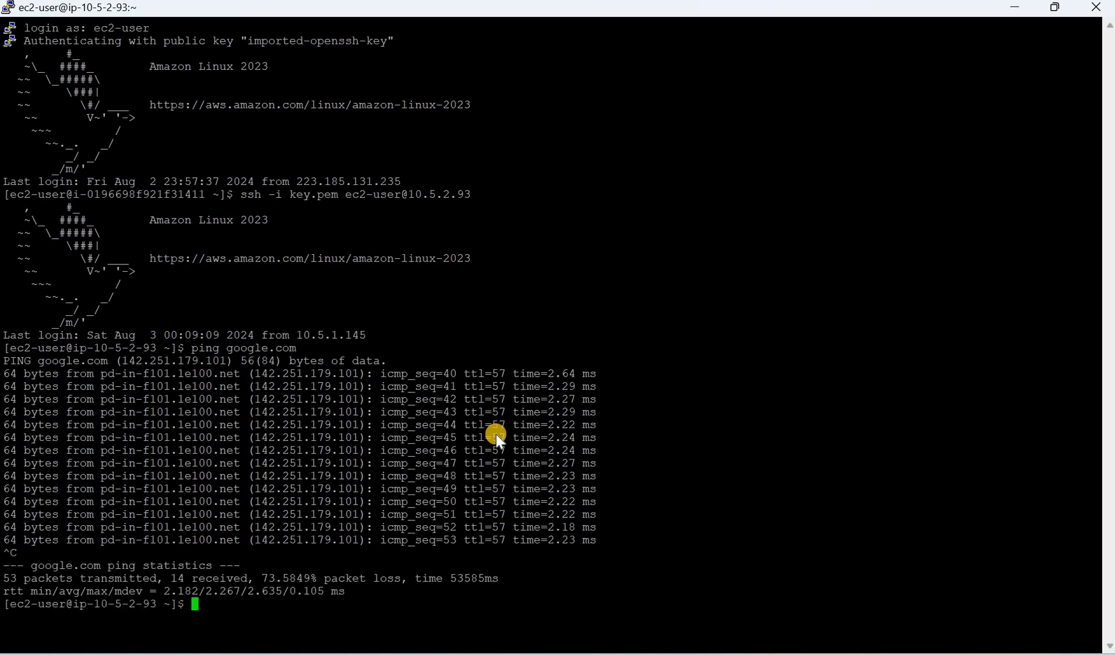
Return to the AWS console and review the inbound rules of the deny-ssh-access-for-public-subnet network ACL.
key("alt+Tab")
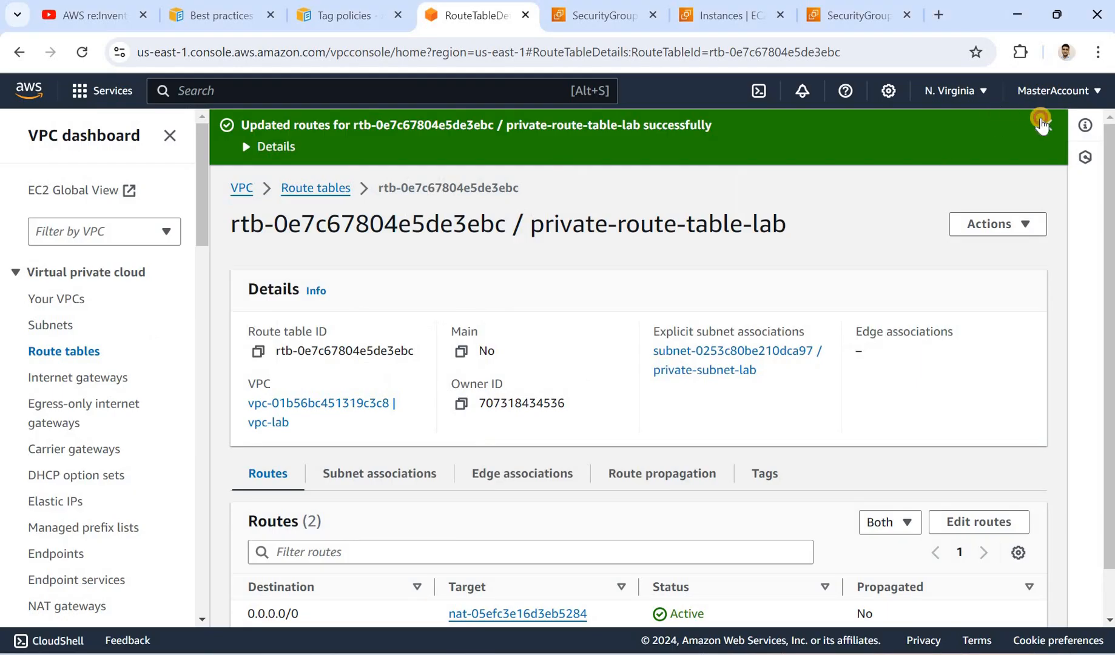
left_click(1040, 121)
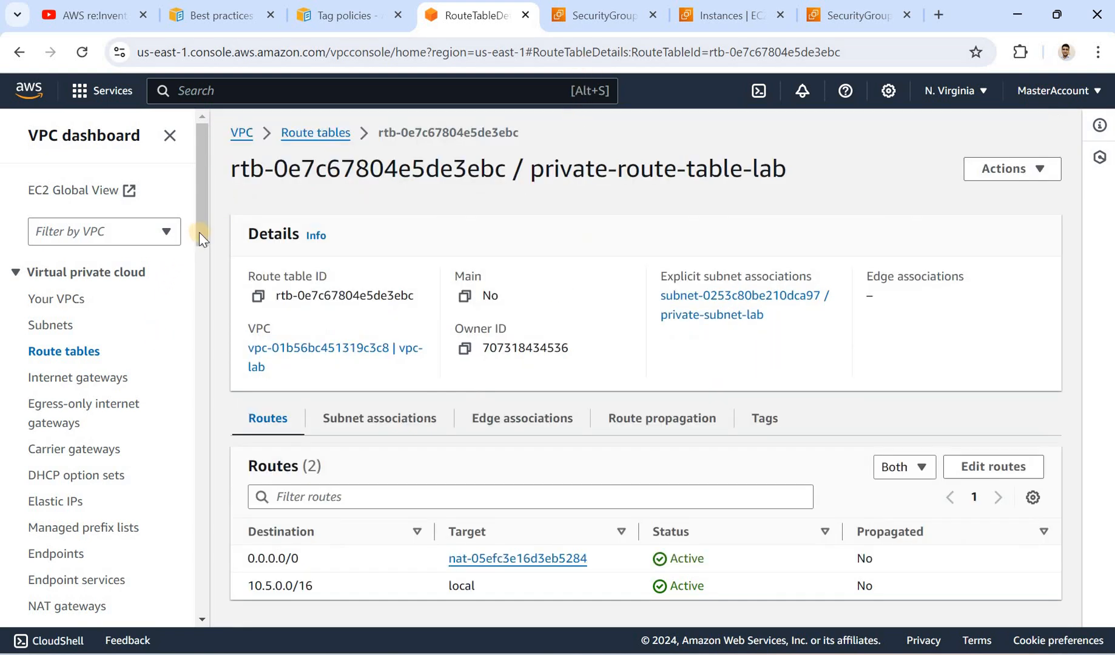
scroll(92, 368, "down", 5)
left_click(60, 370)
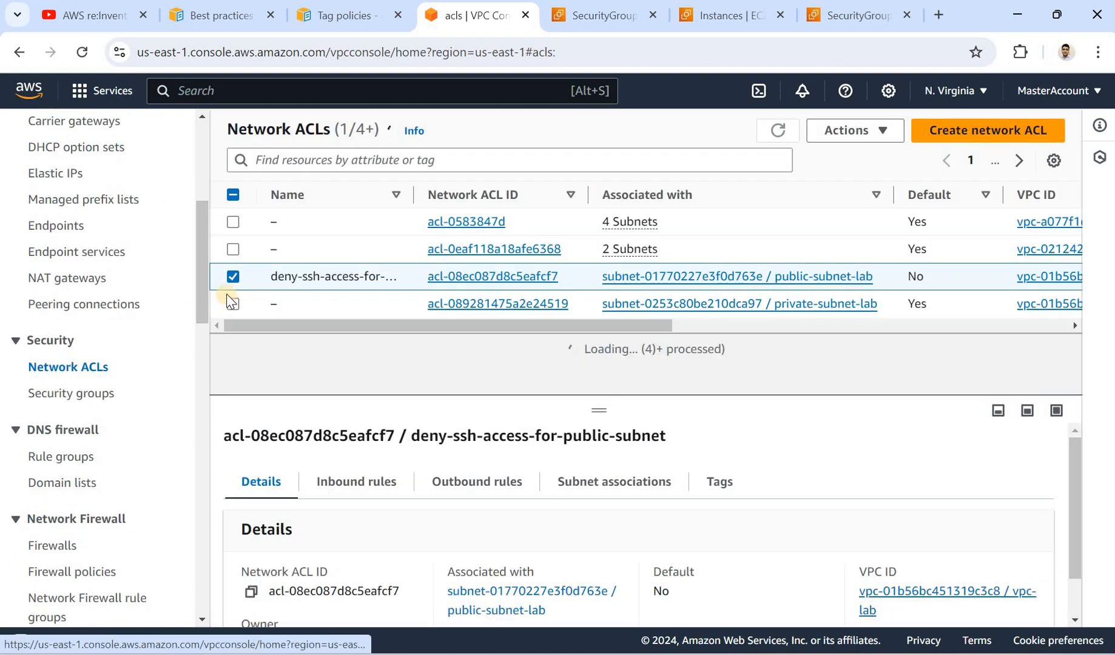
left_click(233, 277)
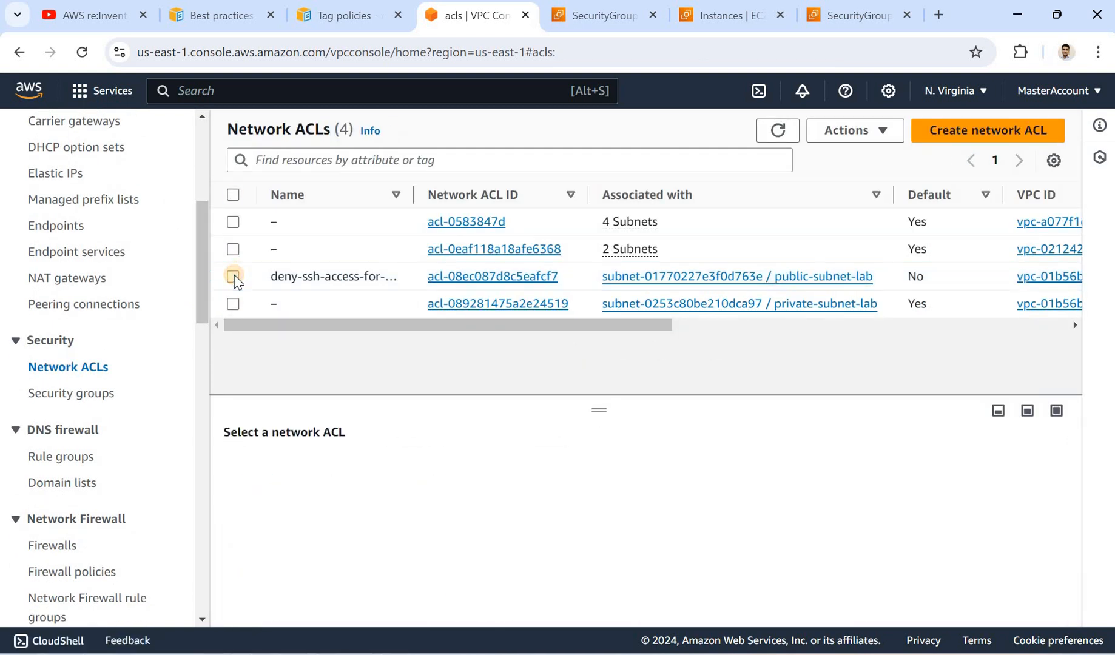
left_click(288, 280)
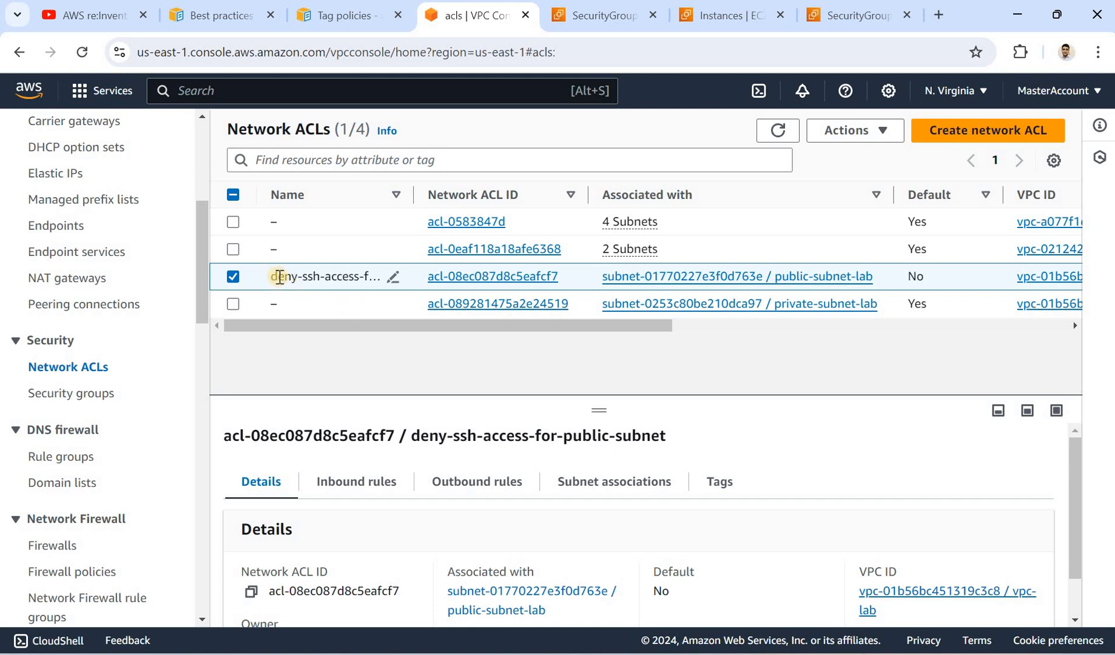
left_click(366, 484)
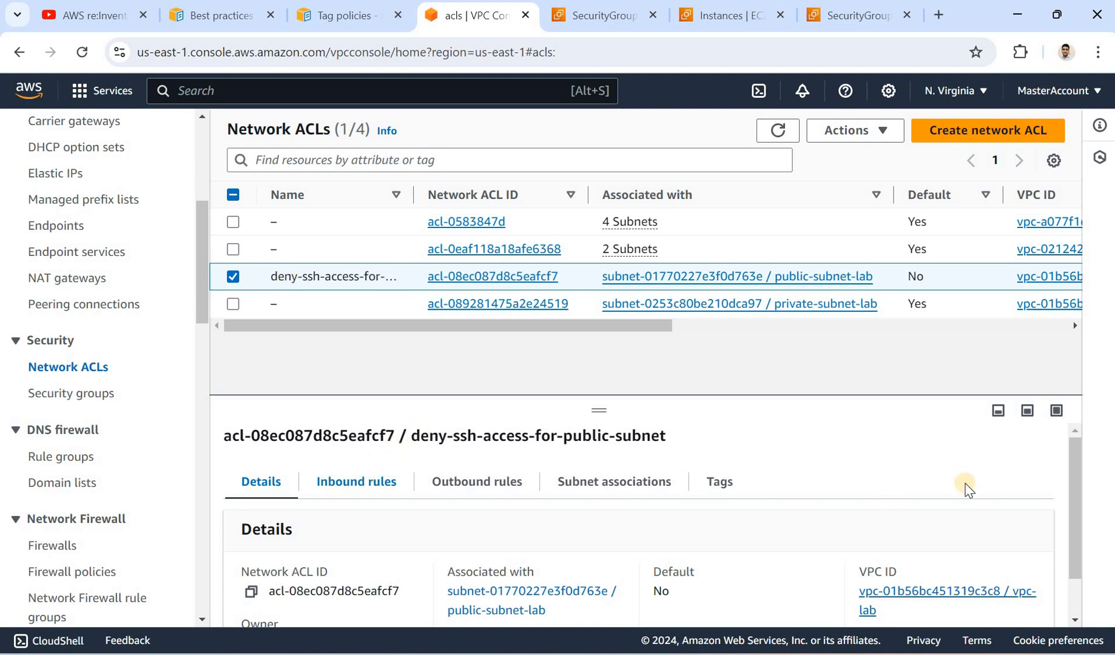
left_click(1069, 553)
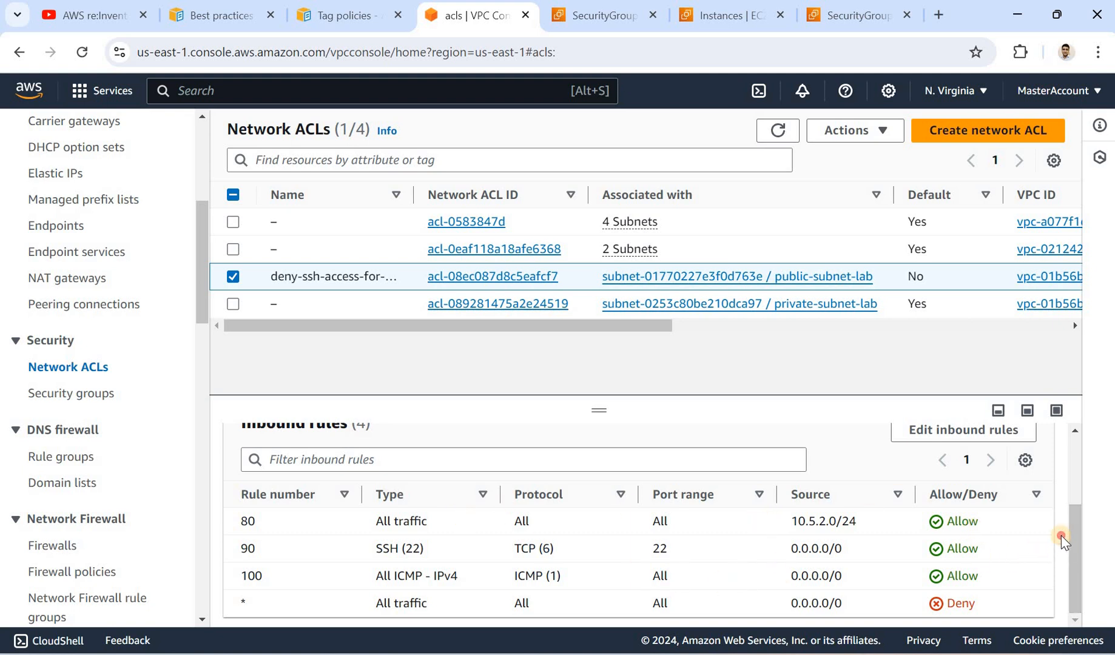
left_click_drag(1068, 536, 1068, 505)
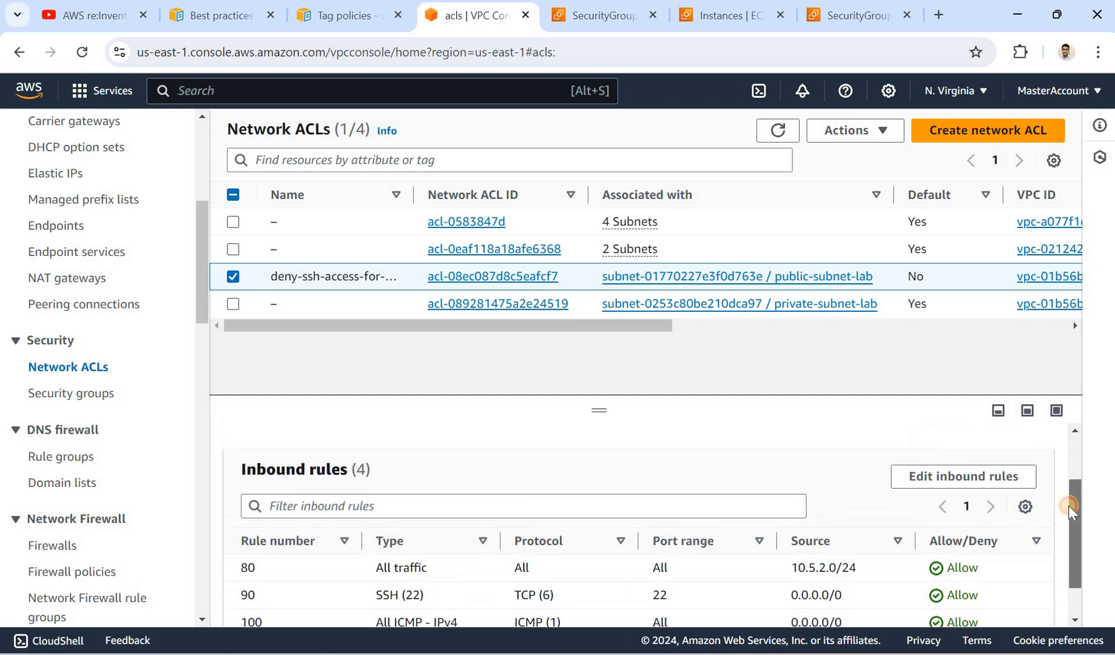
Open the network ACL's inbound rules for editing and copy the source range of rule 80.
left_click(959, 492)
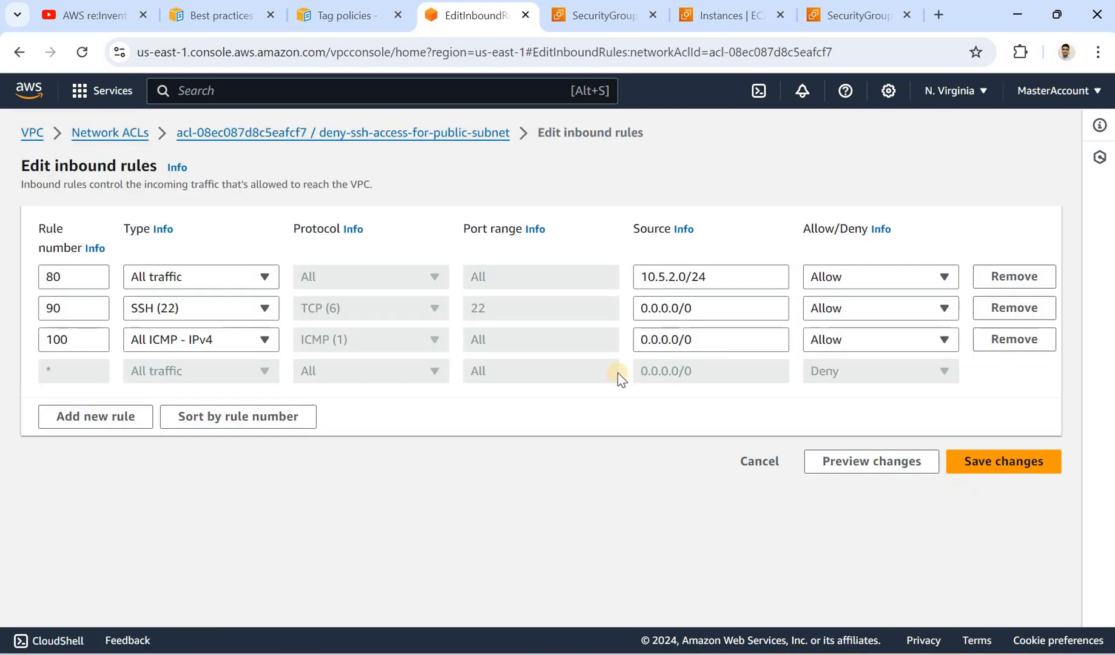
left_click(243, 279)
left_click(243, 279)
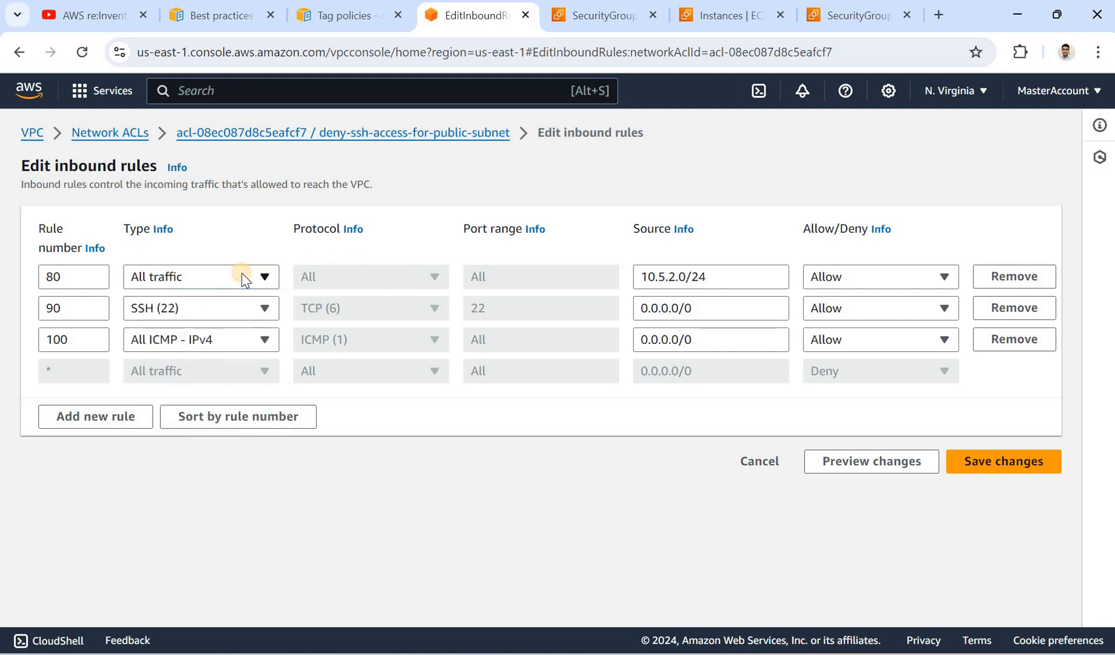
left_click(64, 276)
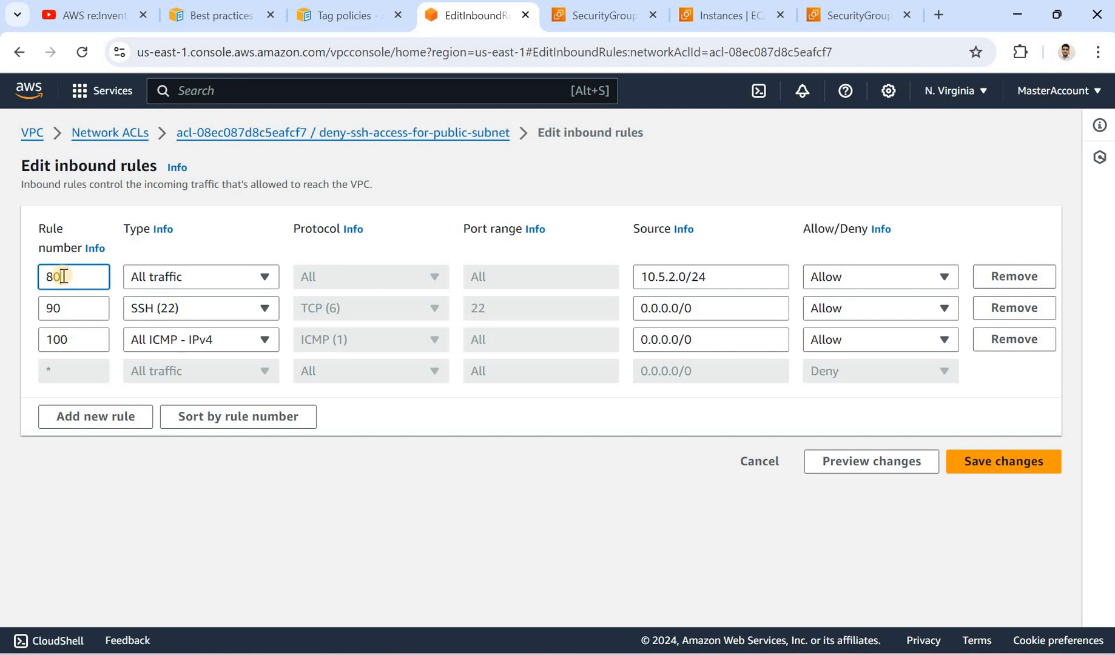
left_click(181, 282)
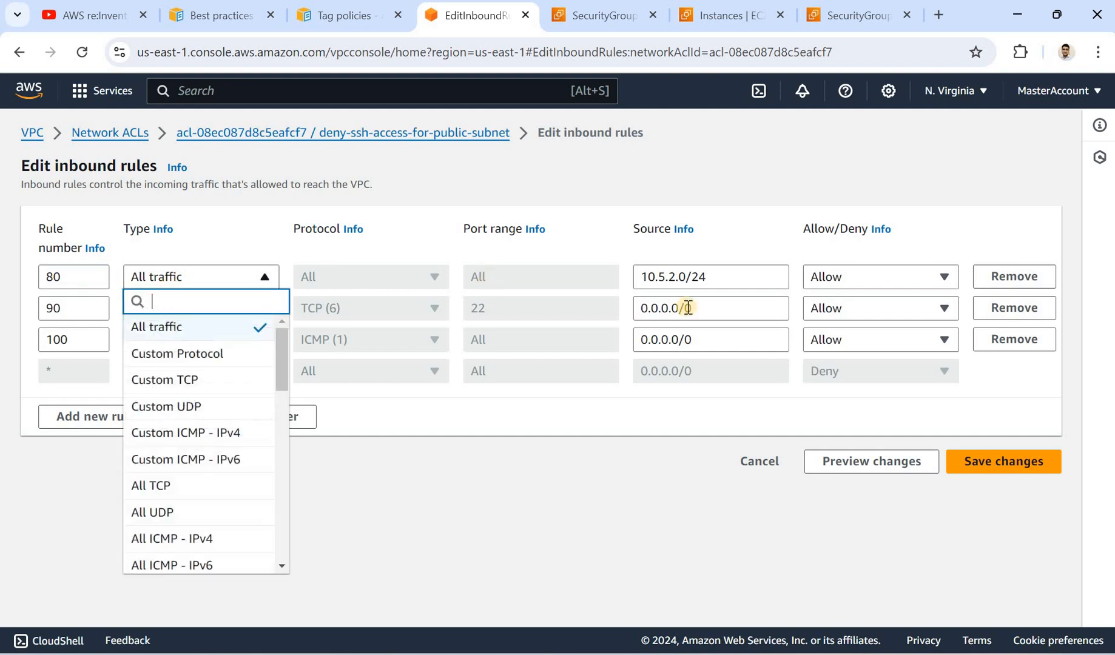
left_click(716, 279)
left_click(671, 280)
double_click(671, 279)
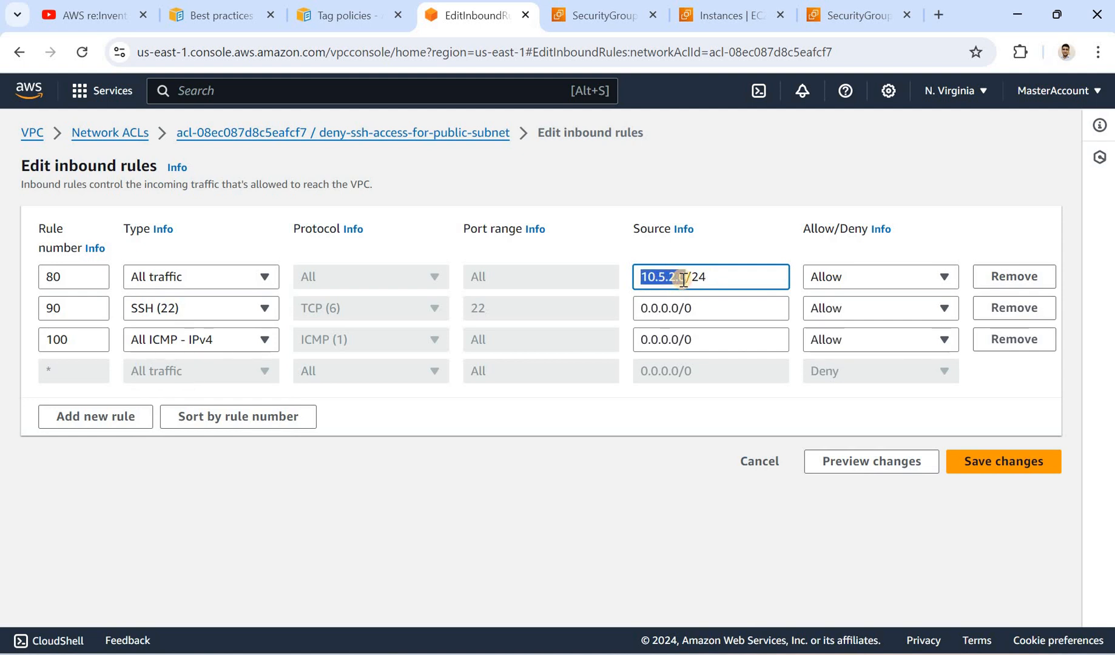
triple_click(636, 279)
key("ctrl+c")
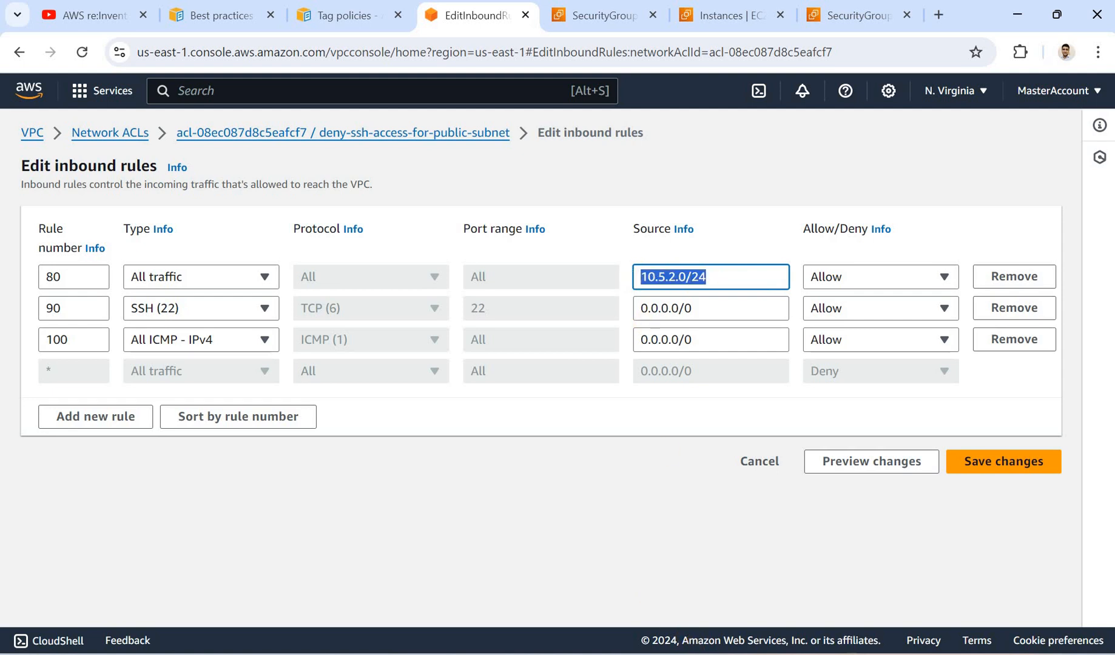
Switch to the PuTTY terminal and exit the SSH session on the private server.
left_click(689, 562)
left_click(695, 569)
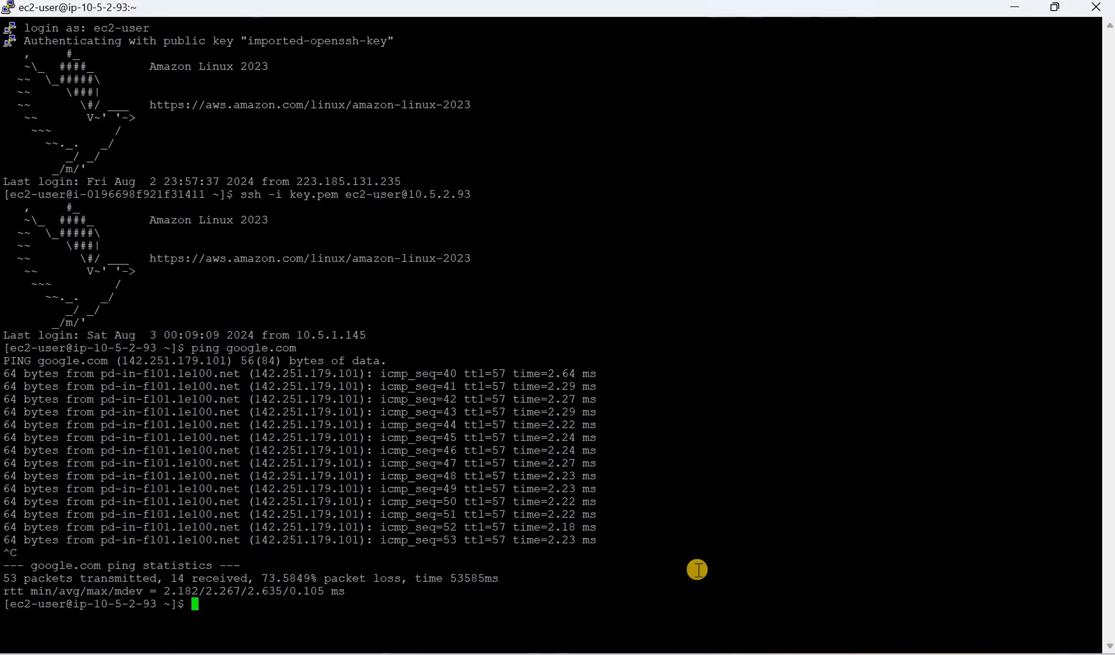
type("exit")
key("Return")
Back in the AWS console, remove inbound rule 80, save the changes and deselect the network ACL.
key("alt+Tab")
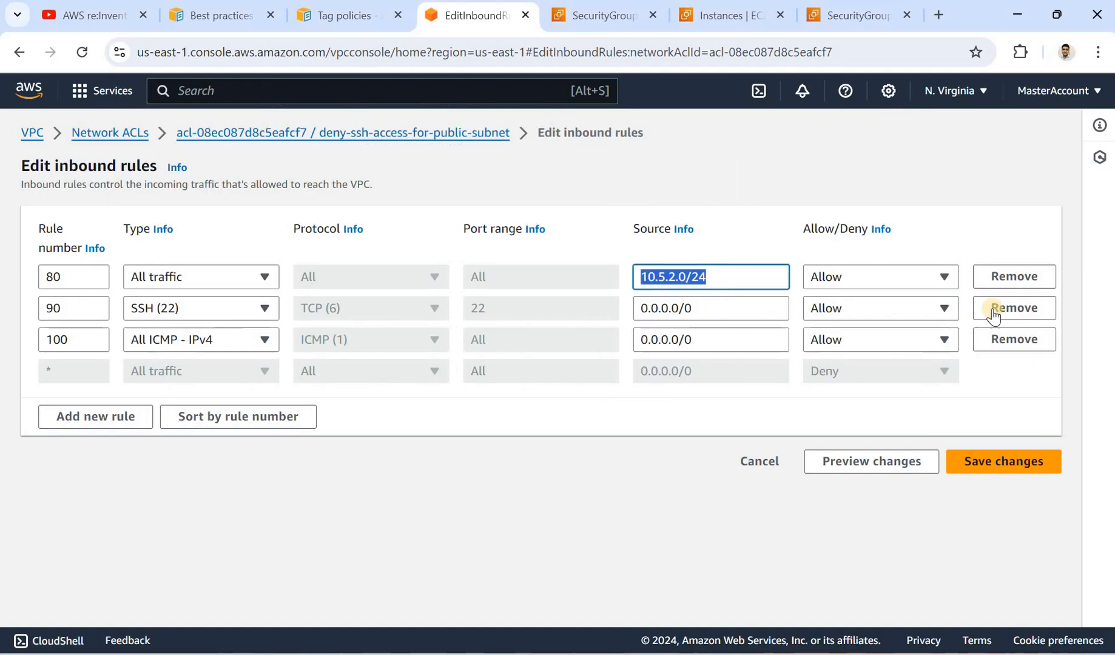
left_click(1016, 278)
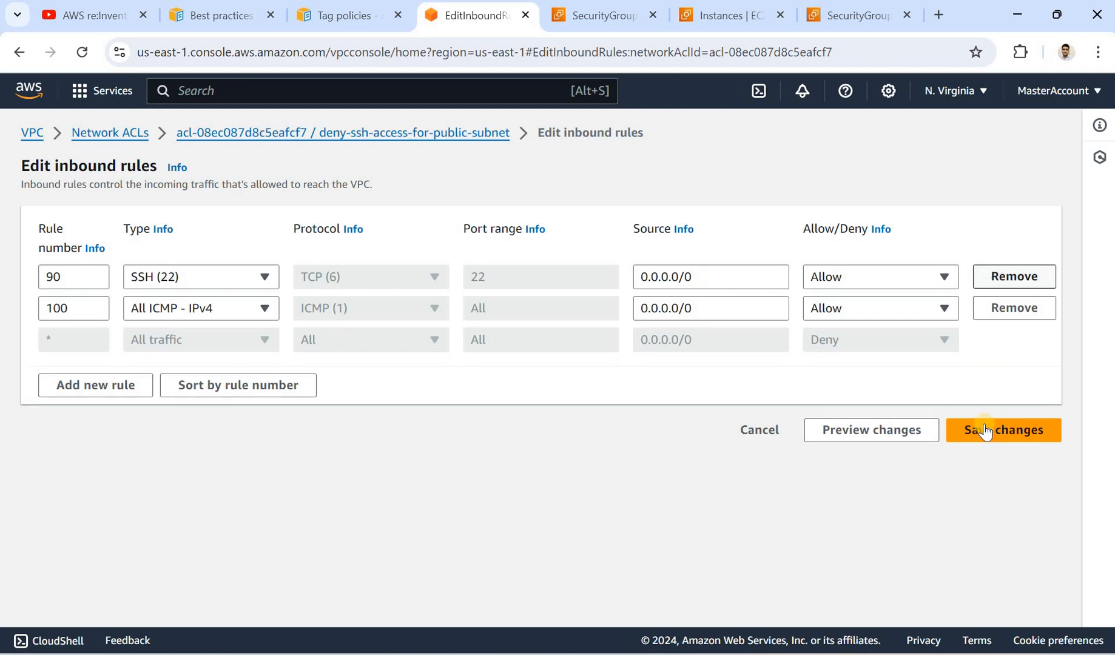
left_click(984, 423)
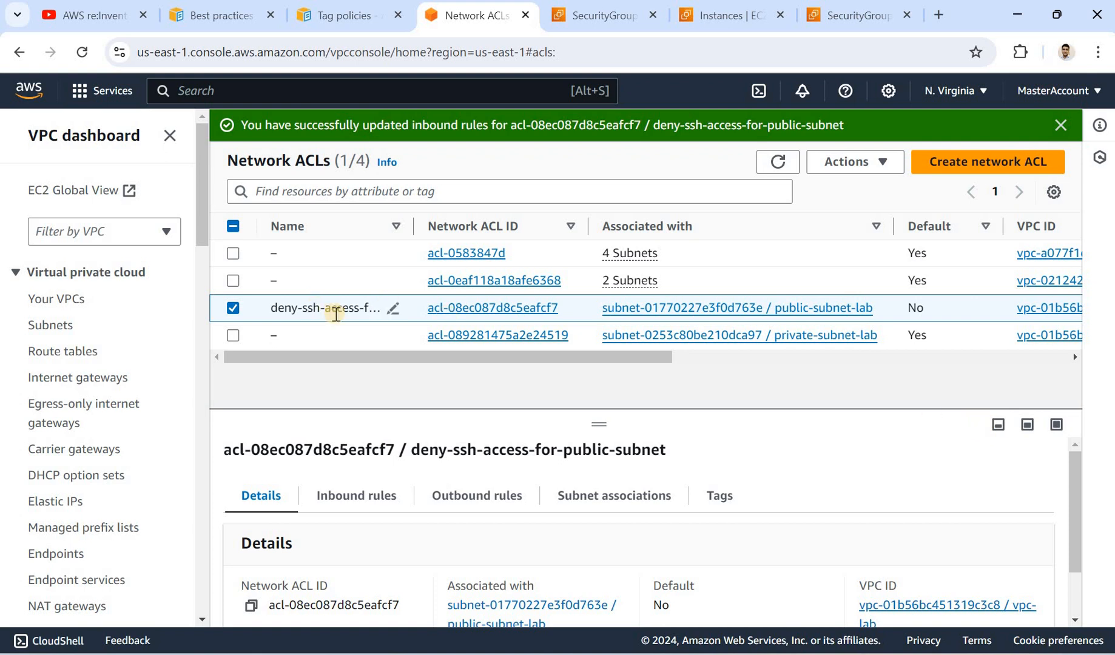
left_click(233, 307)
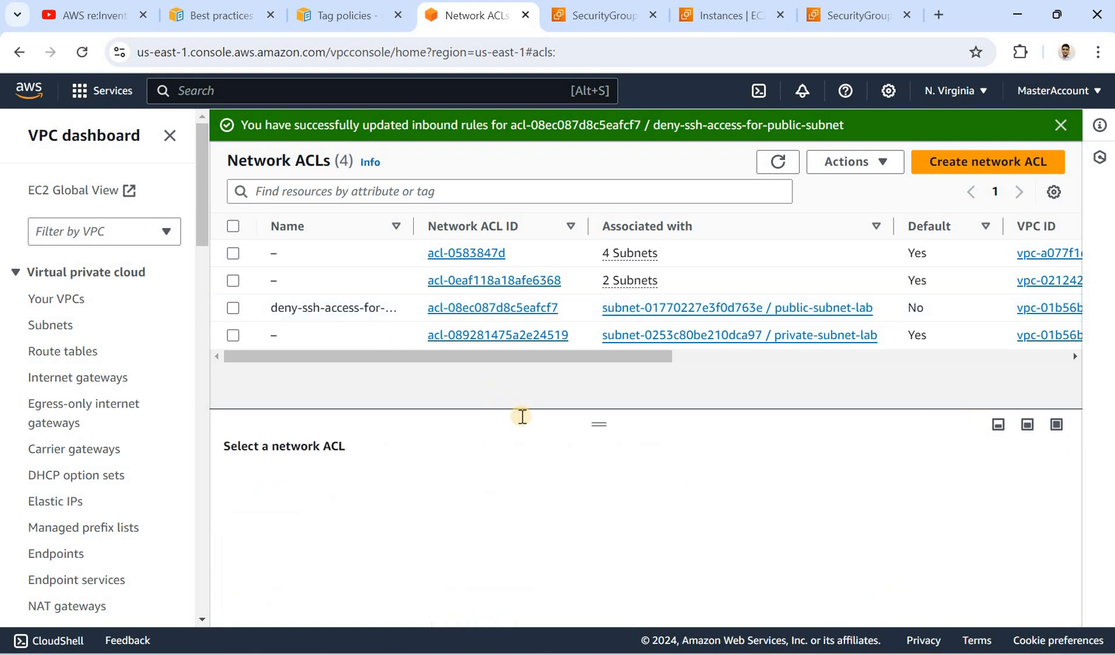
key("alt+Tab")
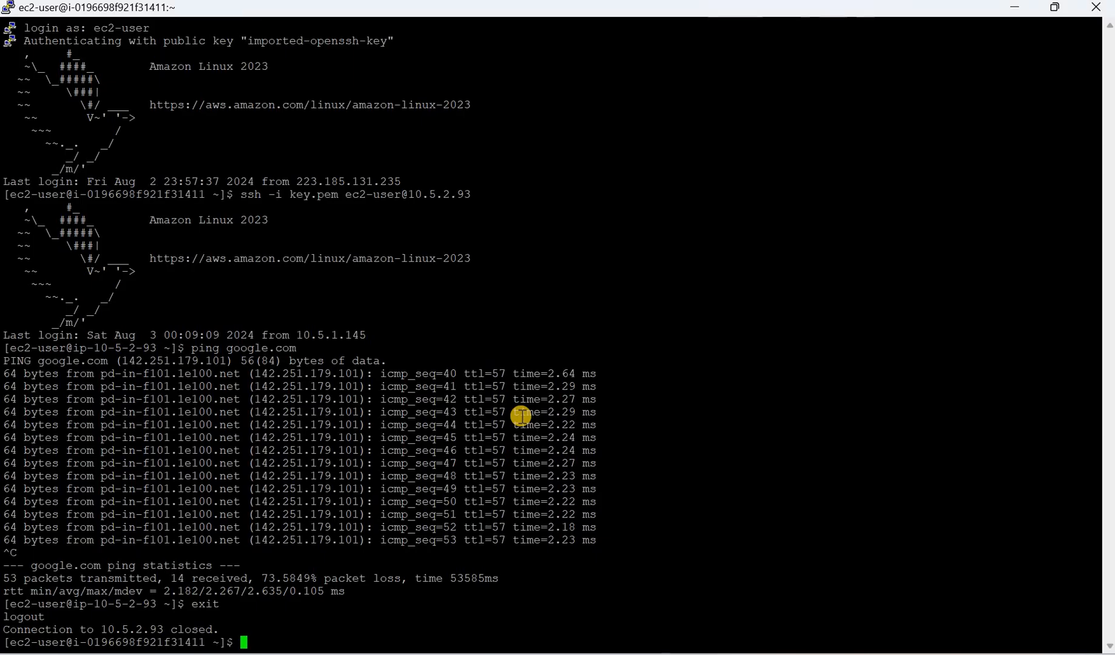
key("Up")
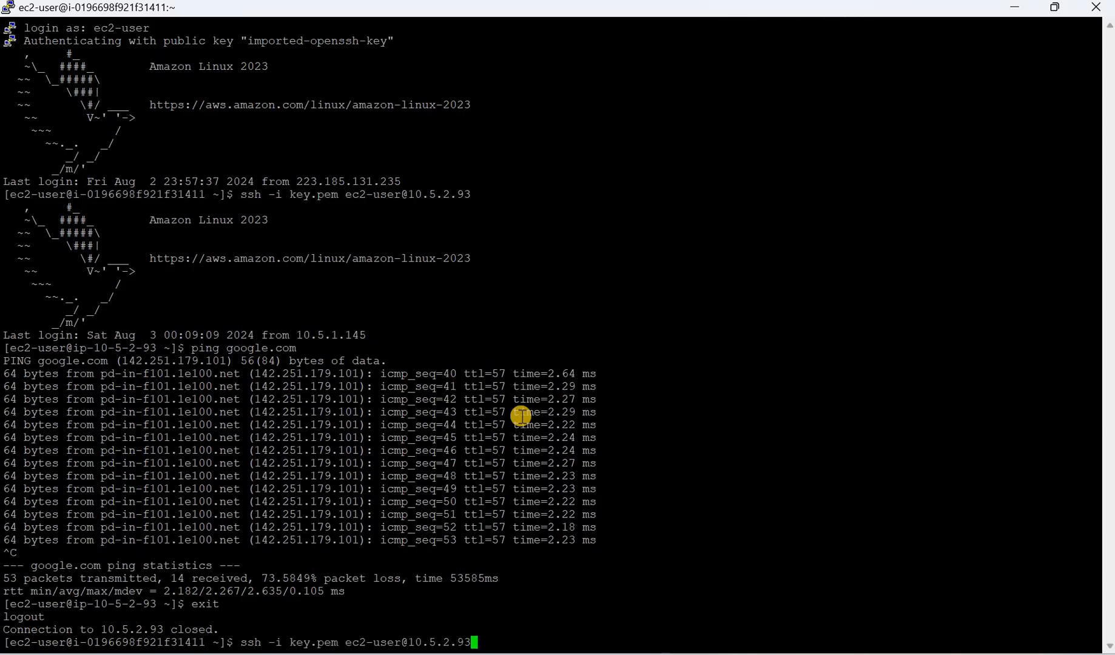
key("Return")
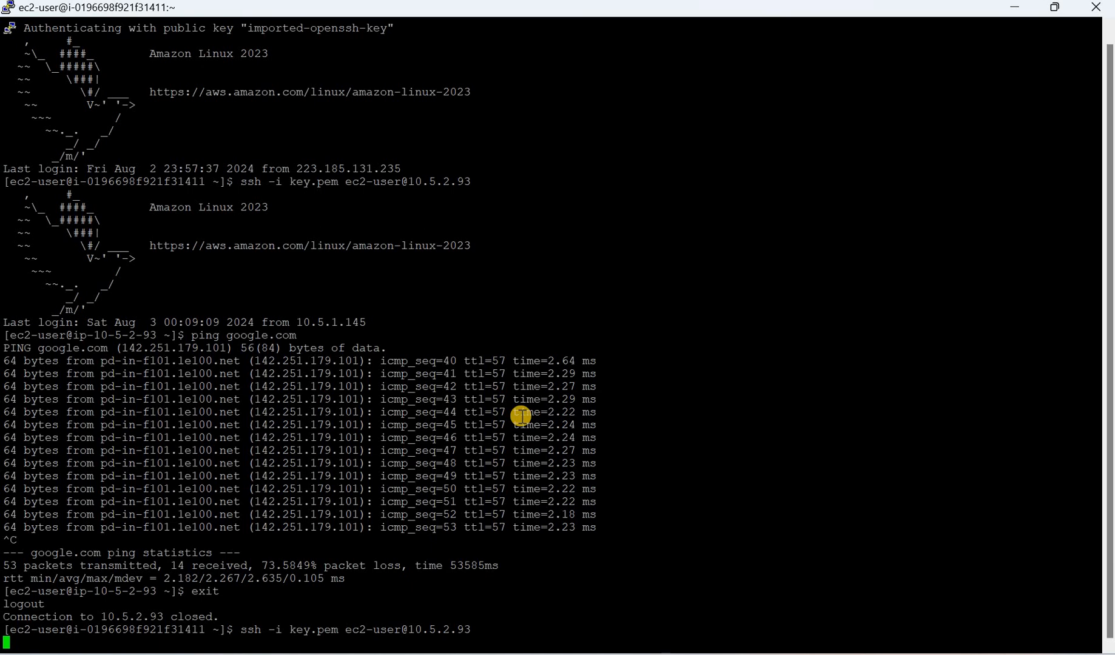
Return to the AWS console, open the deny-ssh-access-for-public-subnet ACL's inbound rules for editing and check rule 90's source.
key("alt+Tab")
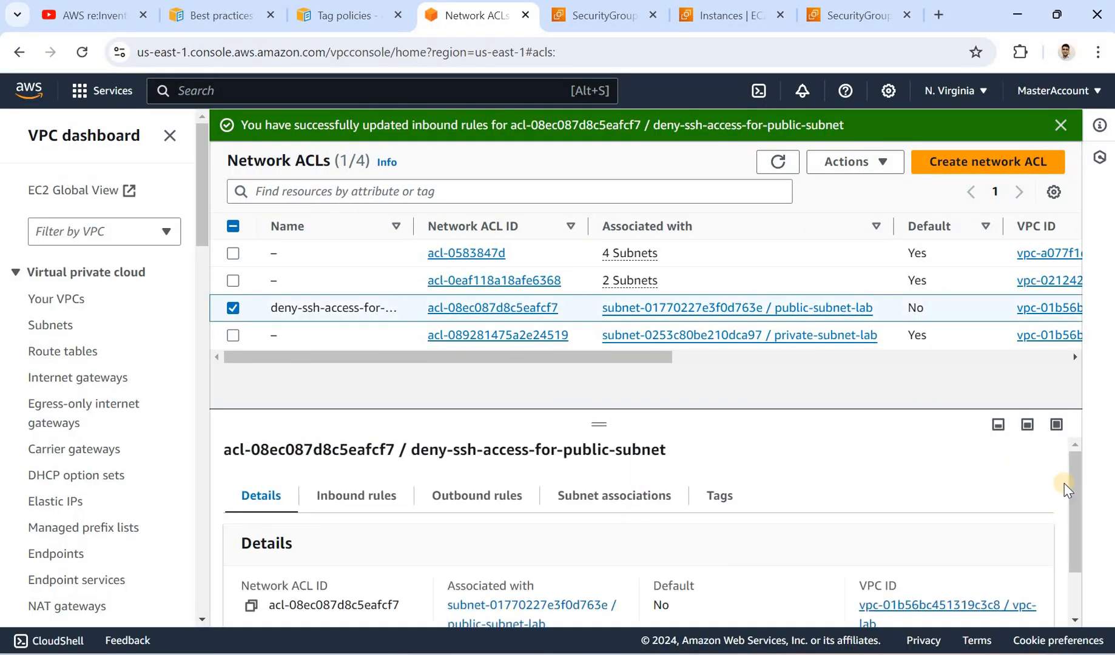
scroll(1054, 520, "down", 1)
left_click(373, 448)
left_click(945, 519)
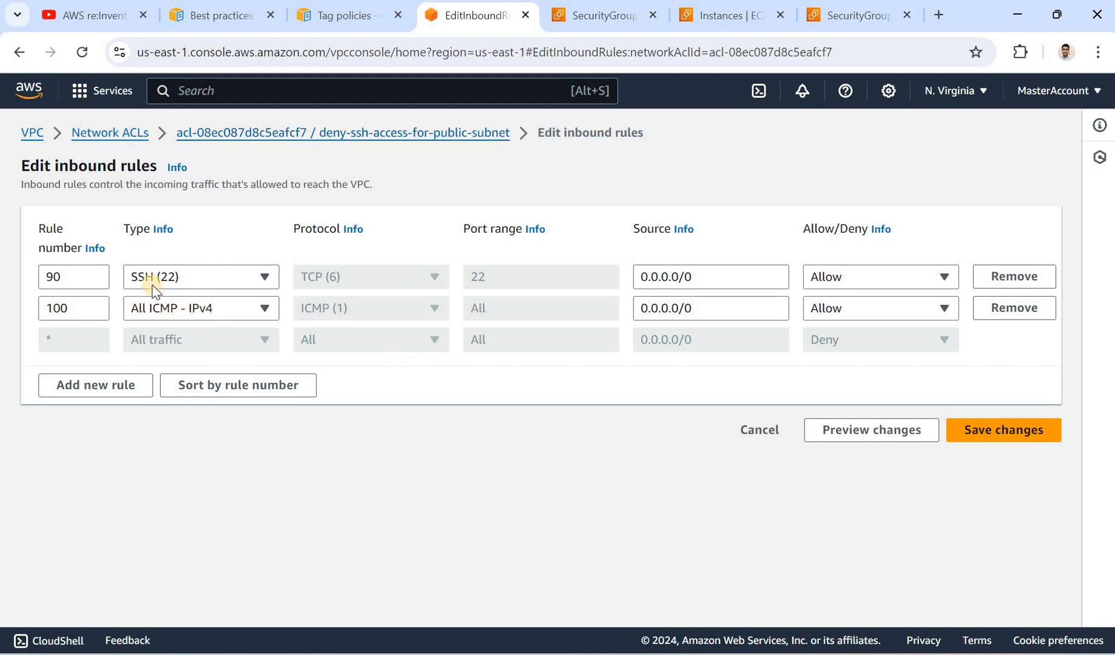
left_click_drag(701, 279, 638, 279)
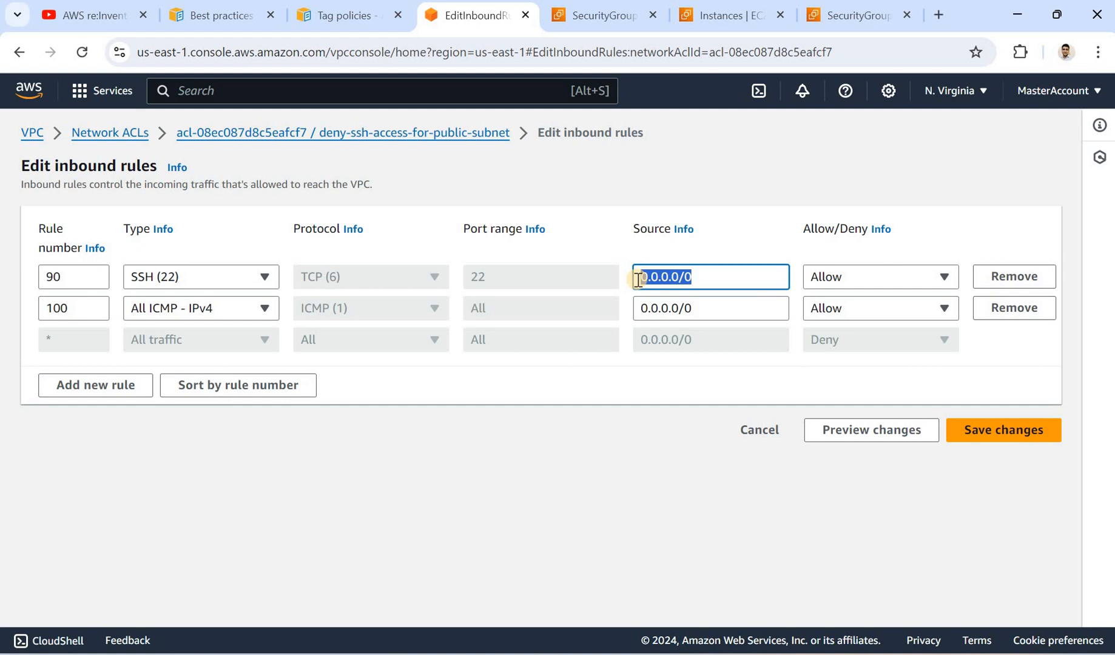
Add inbound rule 80 allowing SSH (22) from source 10.5.2.0/24 and save the changes.
left_click(92, 385)
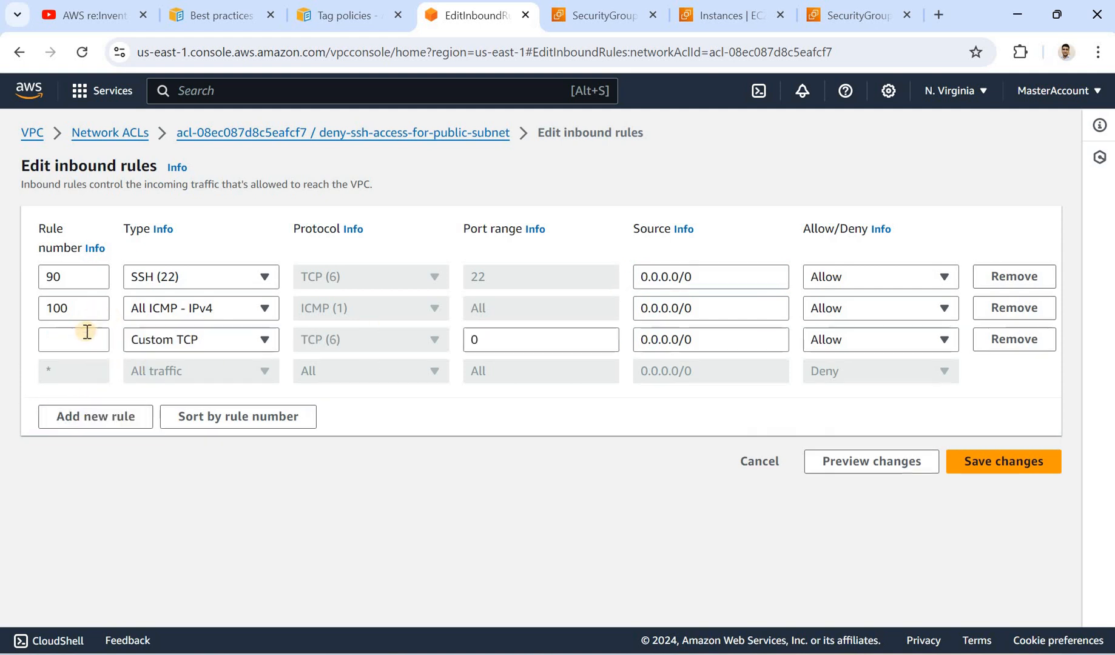
left_click(88, 333)
type("80")
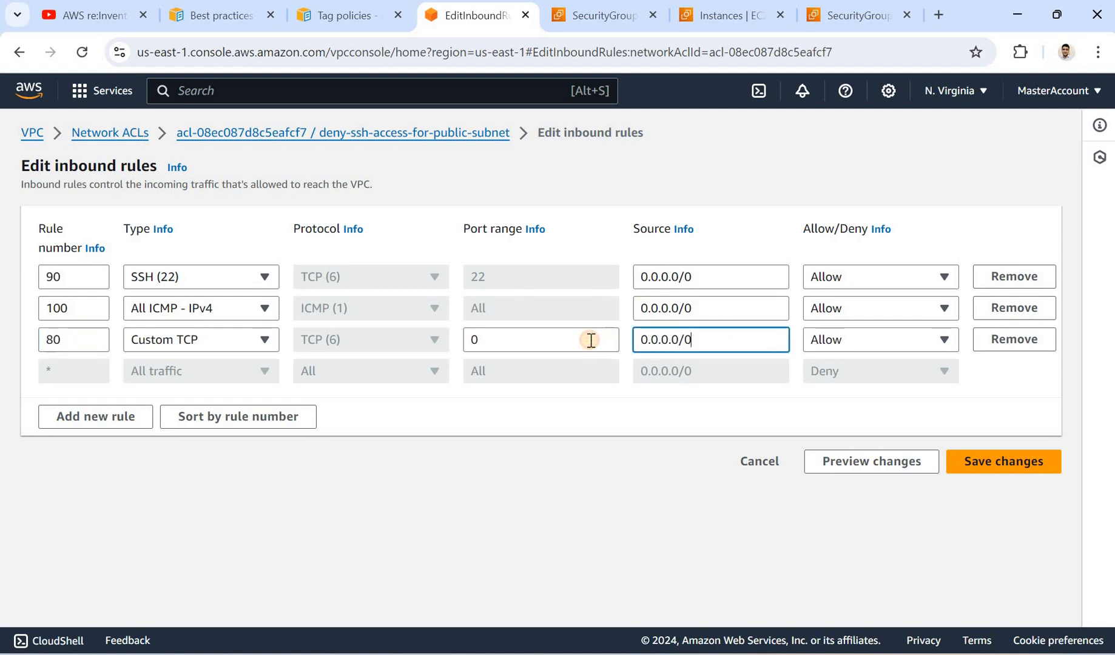
left_click(192, 343)
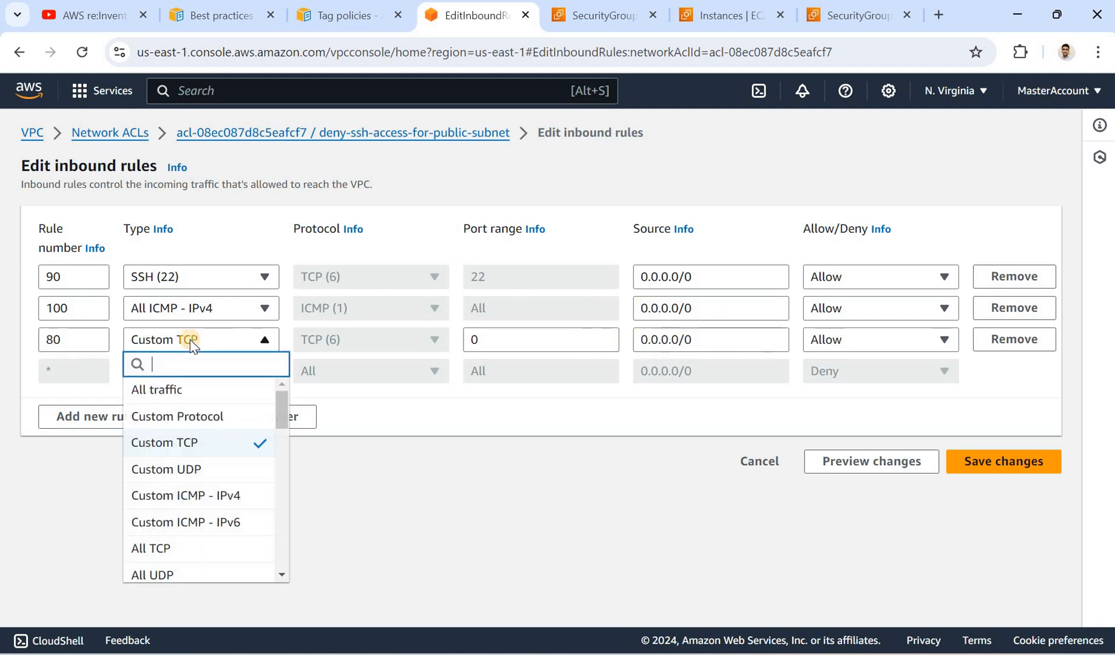
type("ss")
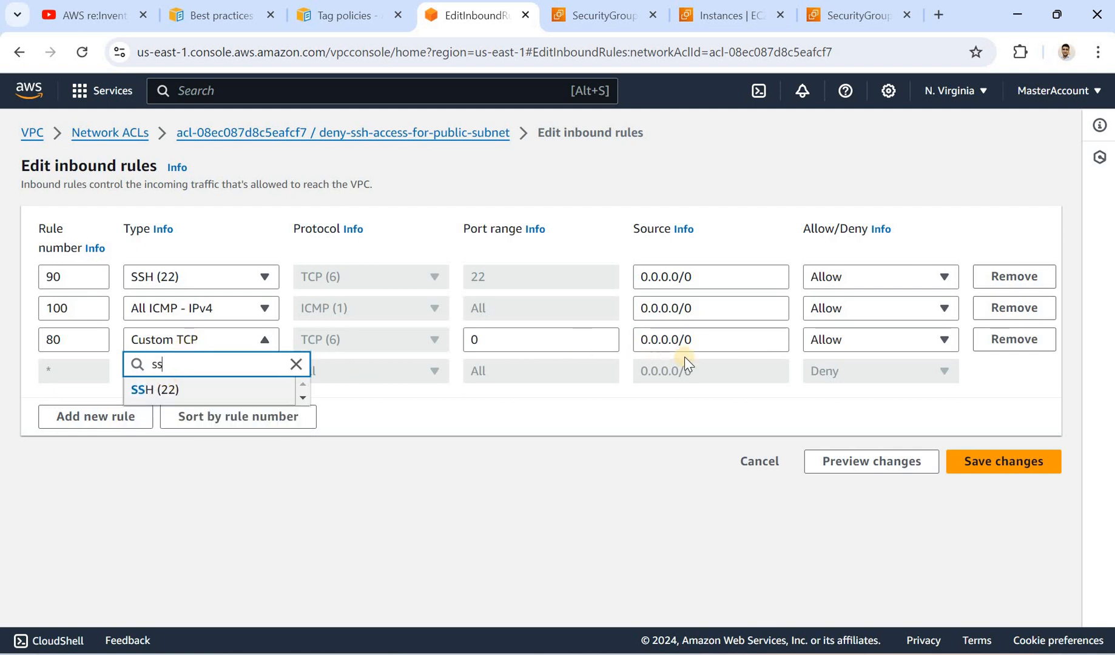
key("Return")
key("Tab")
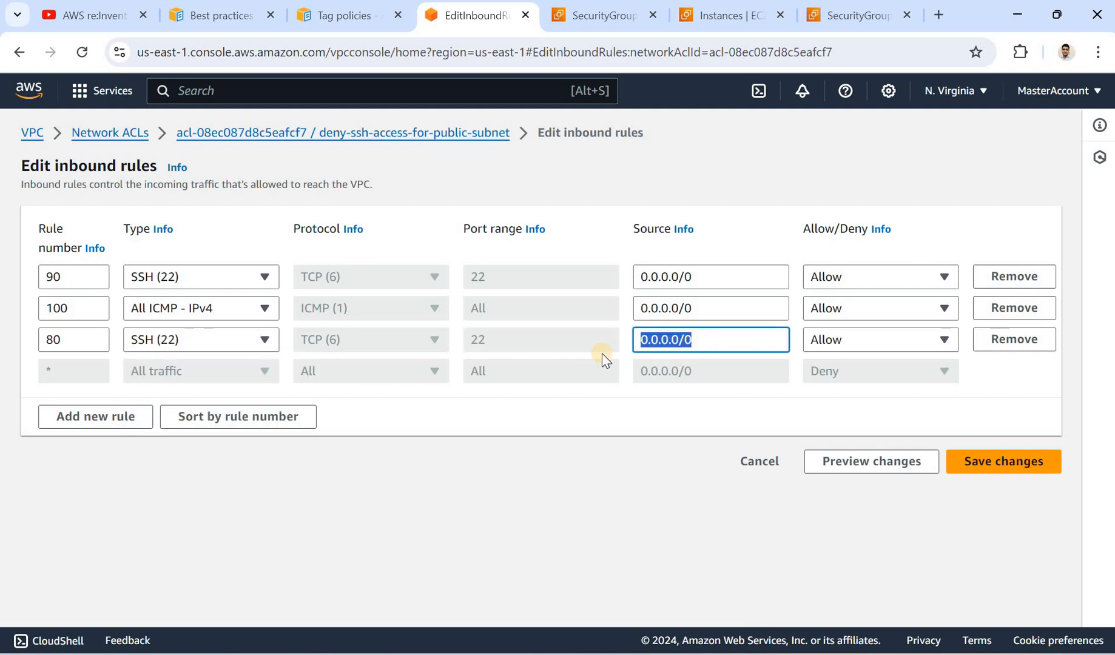
key("ctrl+v")
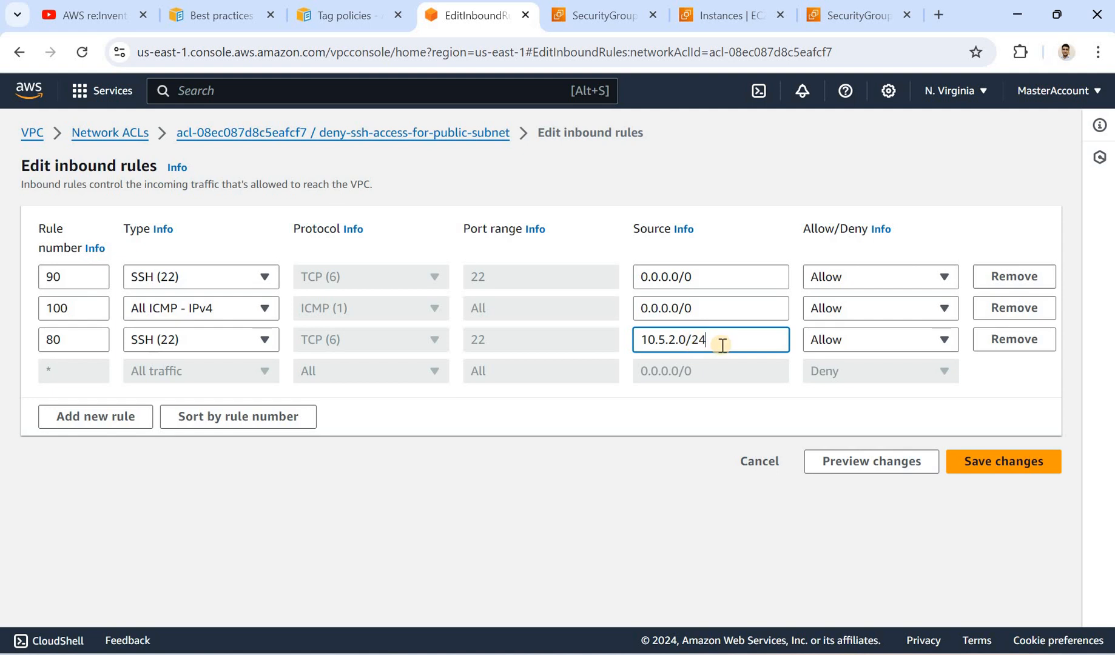
left_click(973, 462)
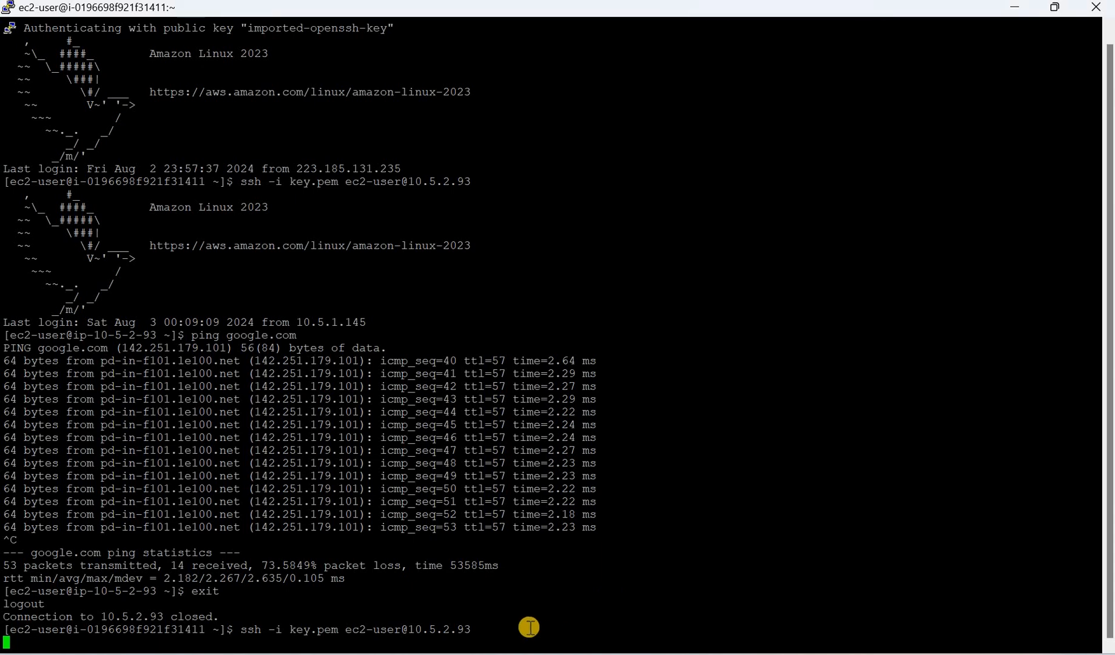
key("ctrl+c")
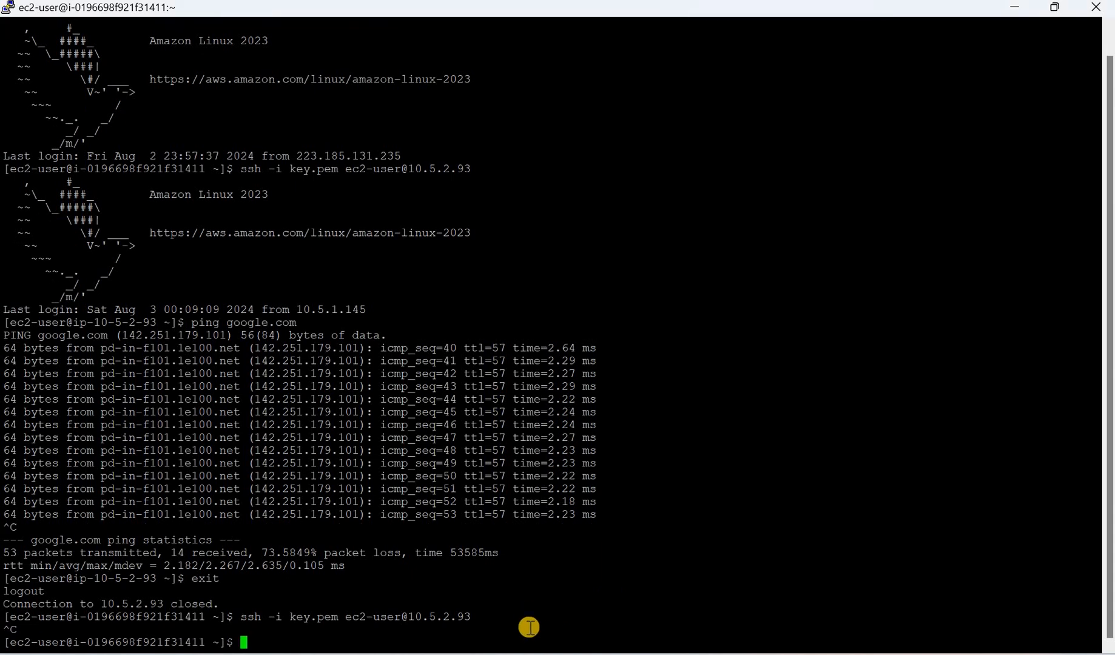
key("Up")
key("Return")
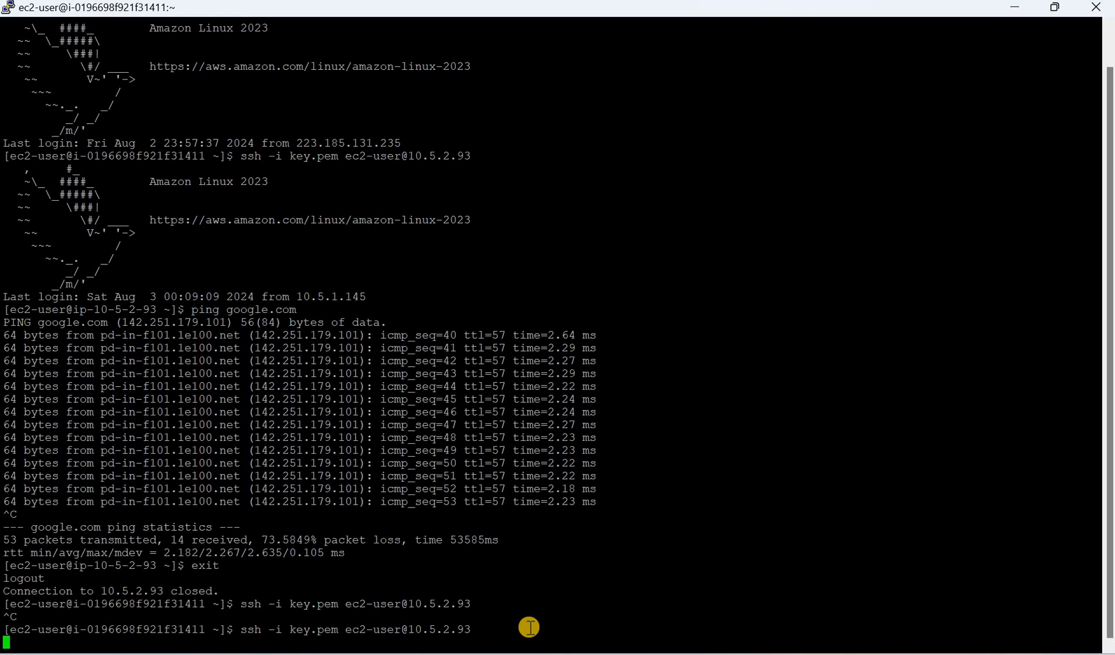
Back in the AWS console, change the type of the network ACL's inbound rule 80 to All traffic and save the changes.
key("alt+Tab")
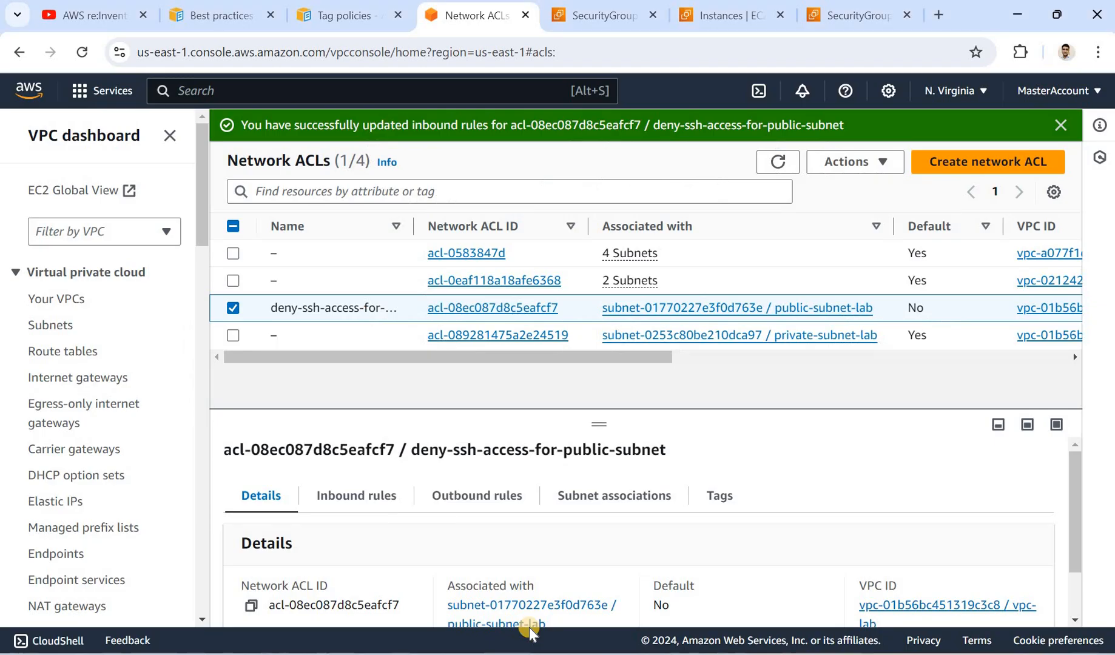
left_click(377, 488)
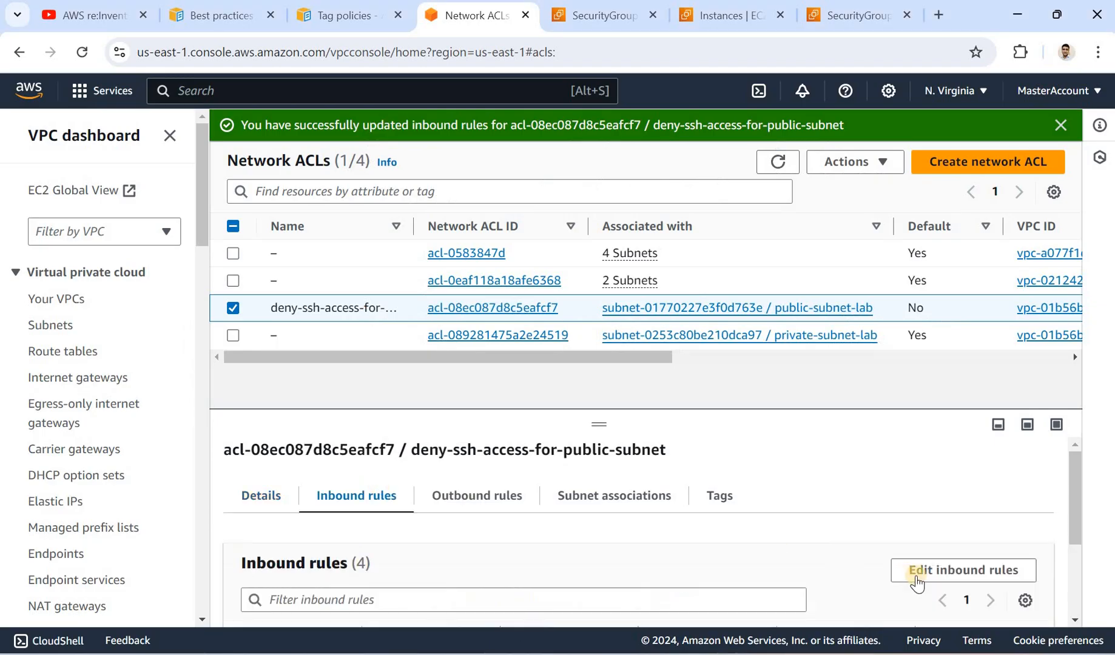
left_click(919, 573)
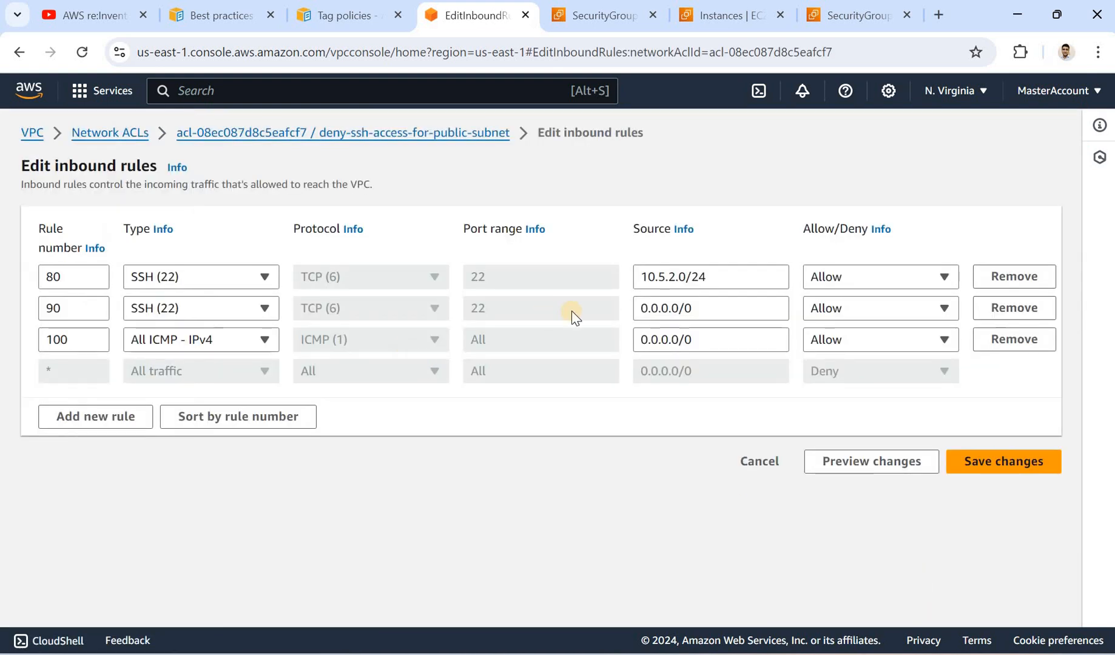
left_click(715, 283)
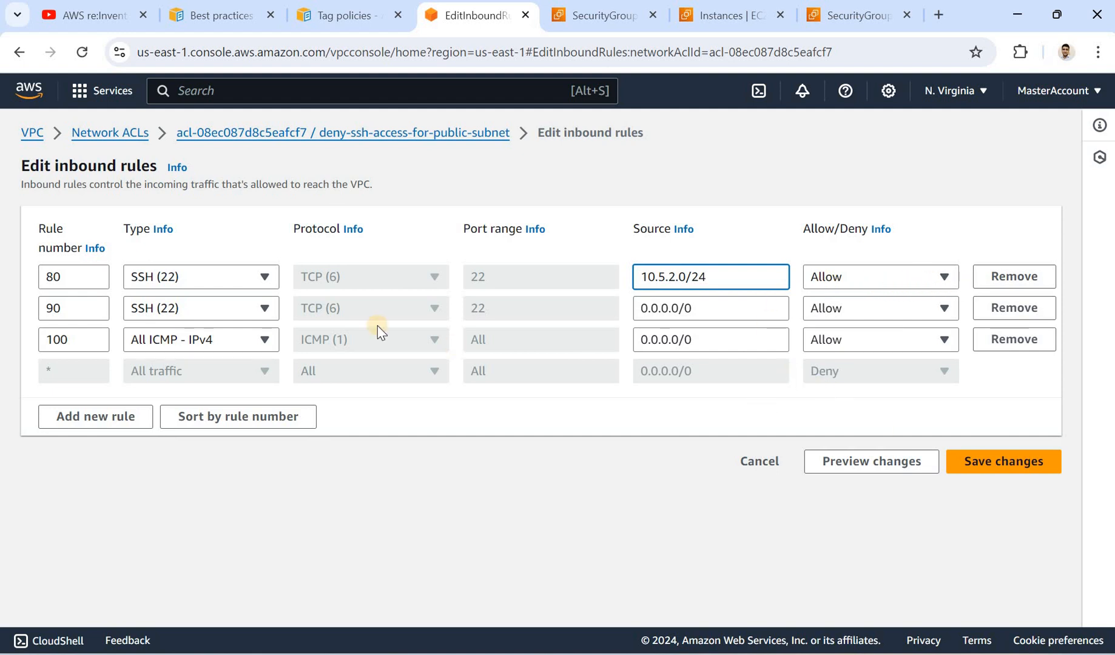
left_click(261, 276)
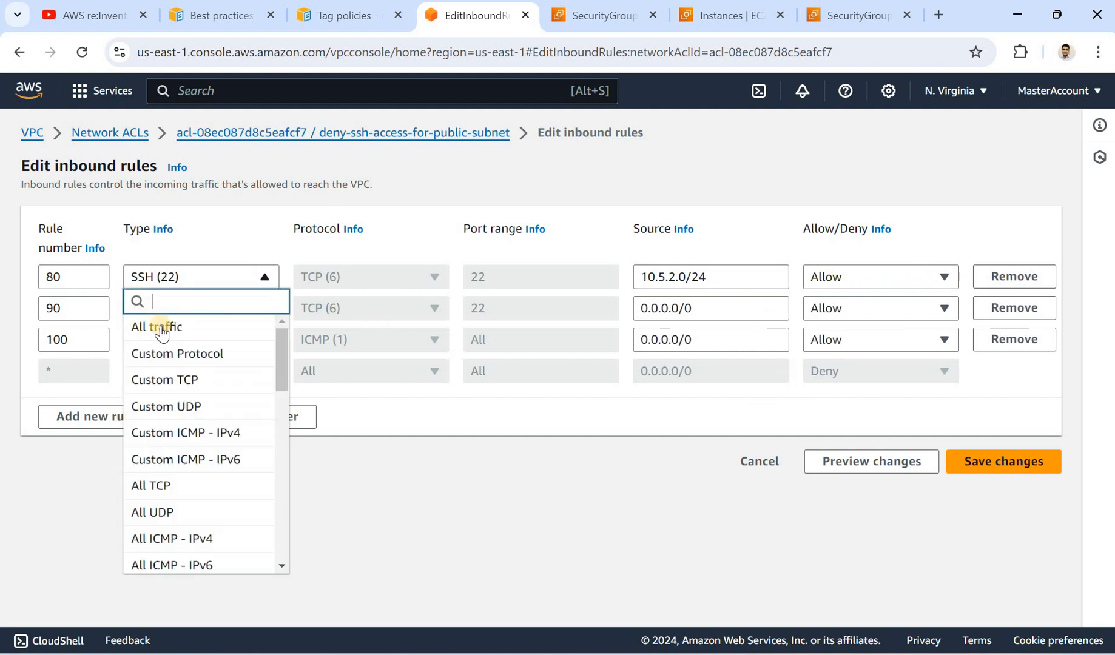
left_click(170, 328)
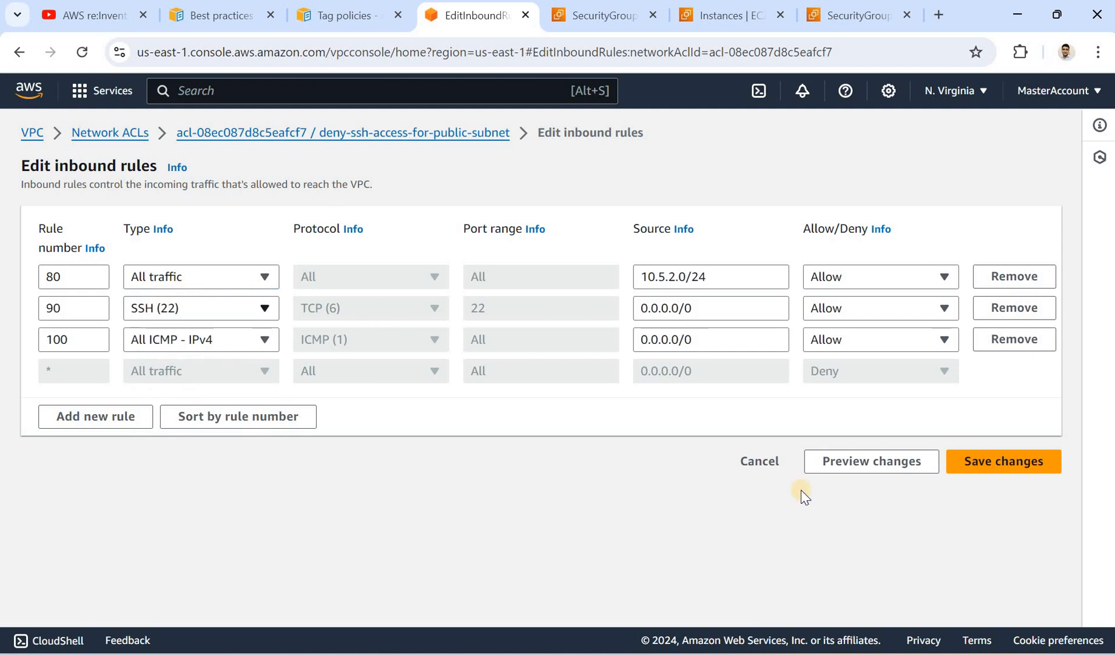
left_click(982, 472)
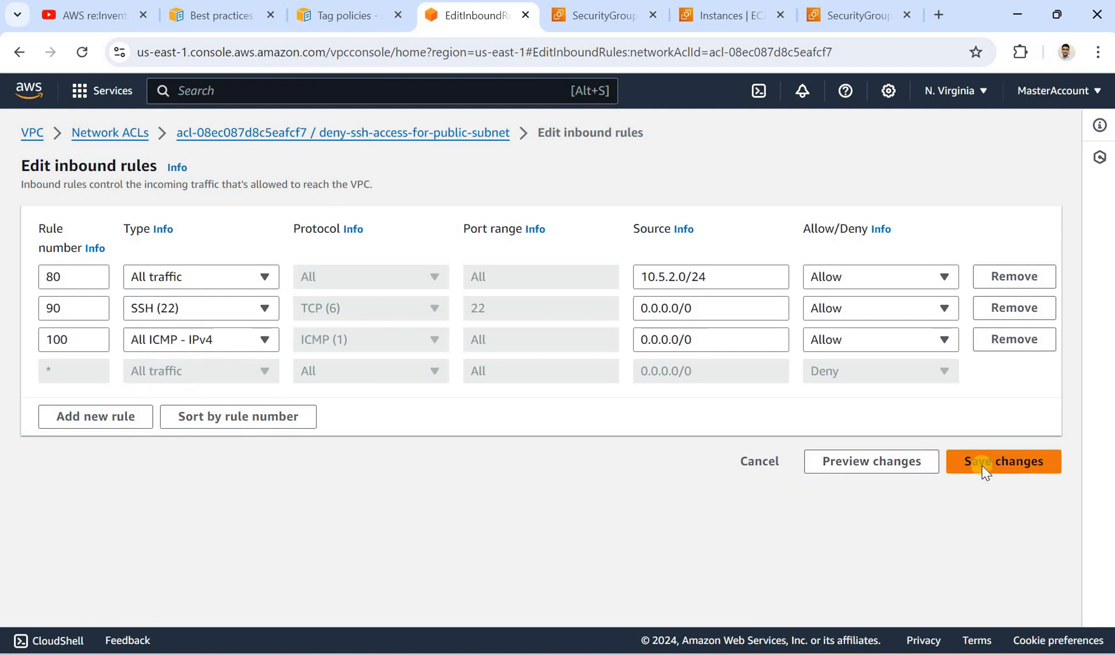
left_click(981, 465)
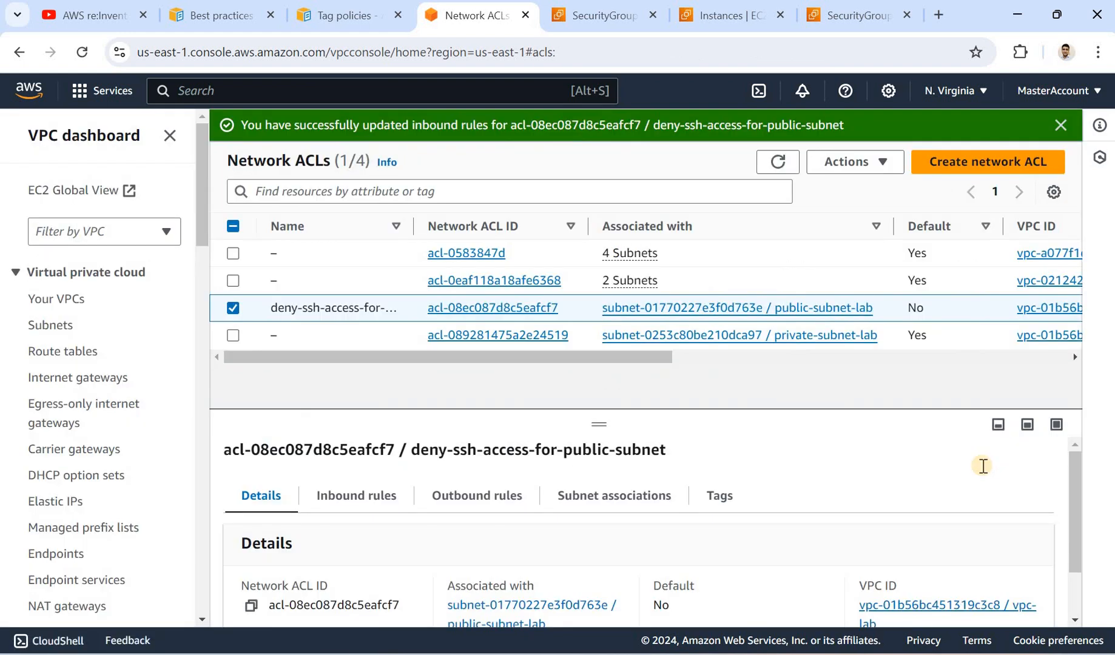
Check the SSH session in PuTTY, then return to the AWS console and examine the source of inbound rule 80.
key("alt+Tab")
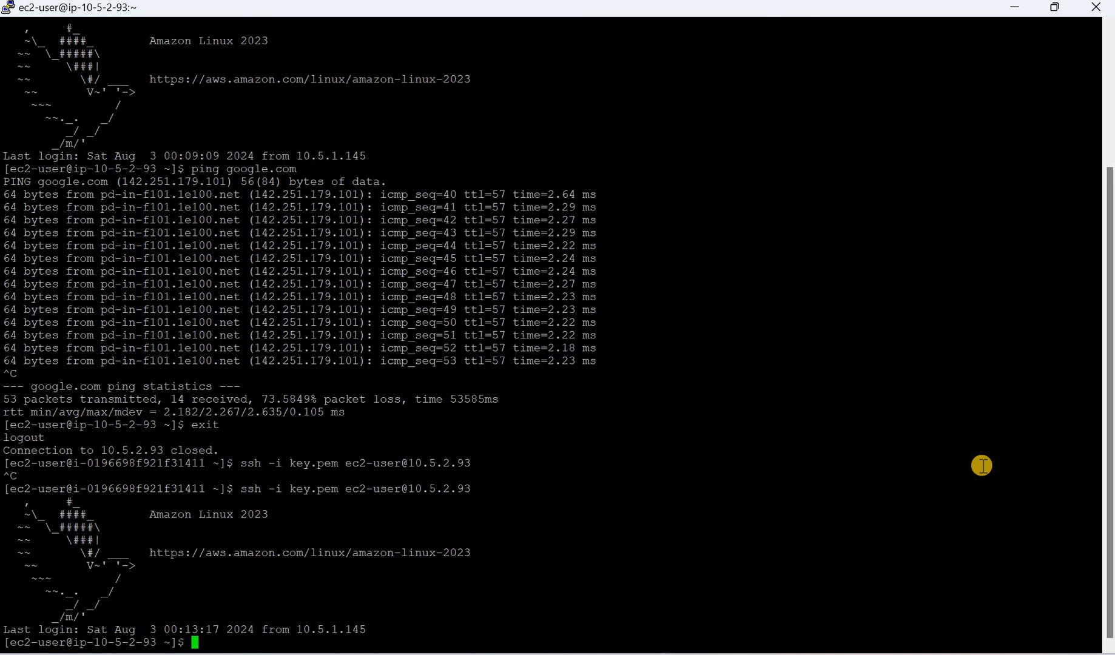
key("alt+Tab")
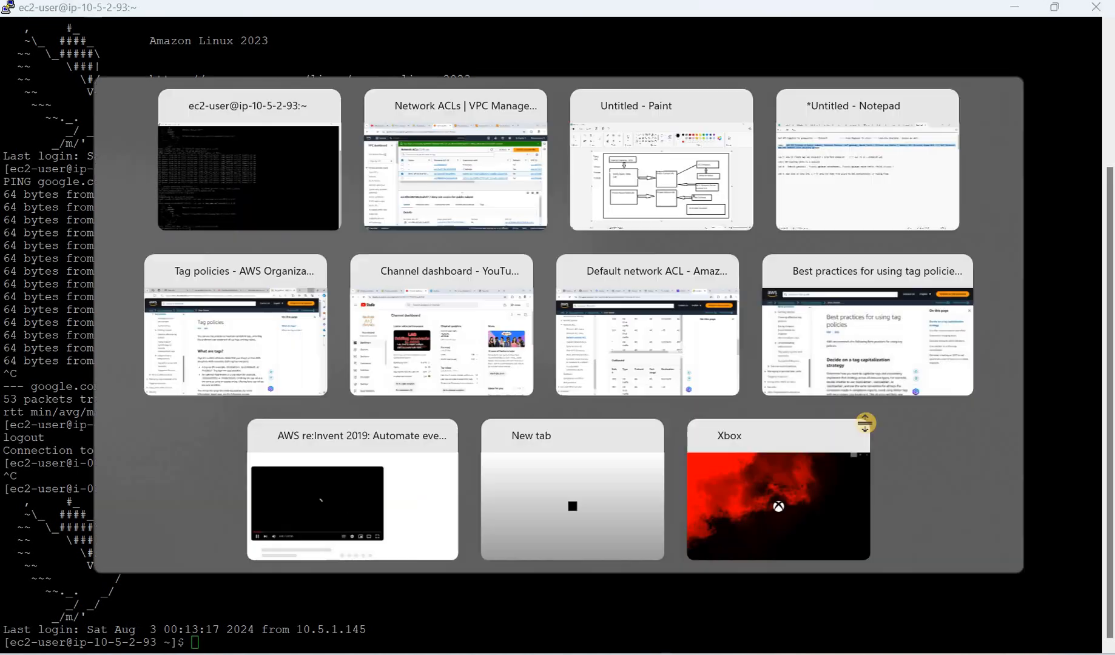
left_click(351, 498)
left_click_drag(1074, 487, 1066, 588)
left_click_drag(789, 522, 874, 527)
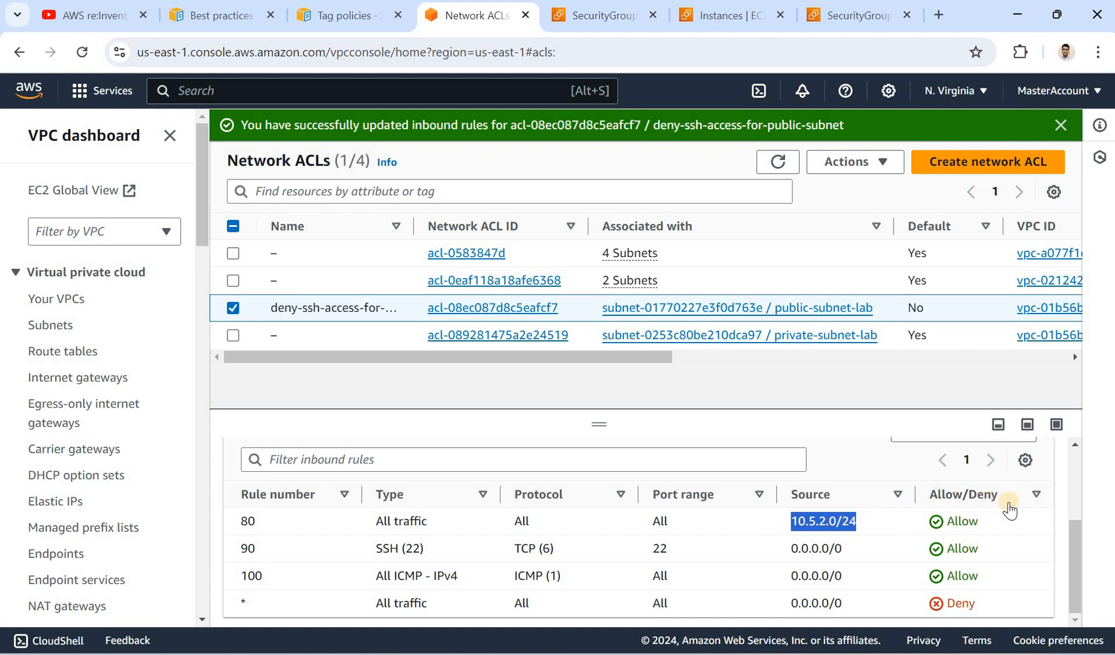
Examine the network ACL's outbound rules and compare them with its inbound rules.
scroll(1030, 461, "up", 3)
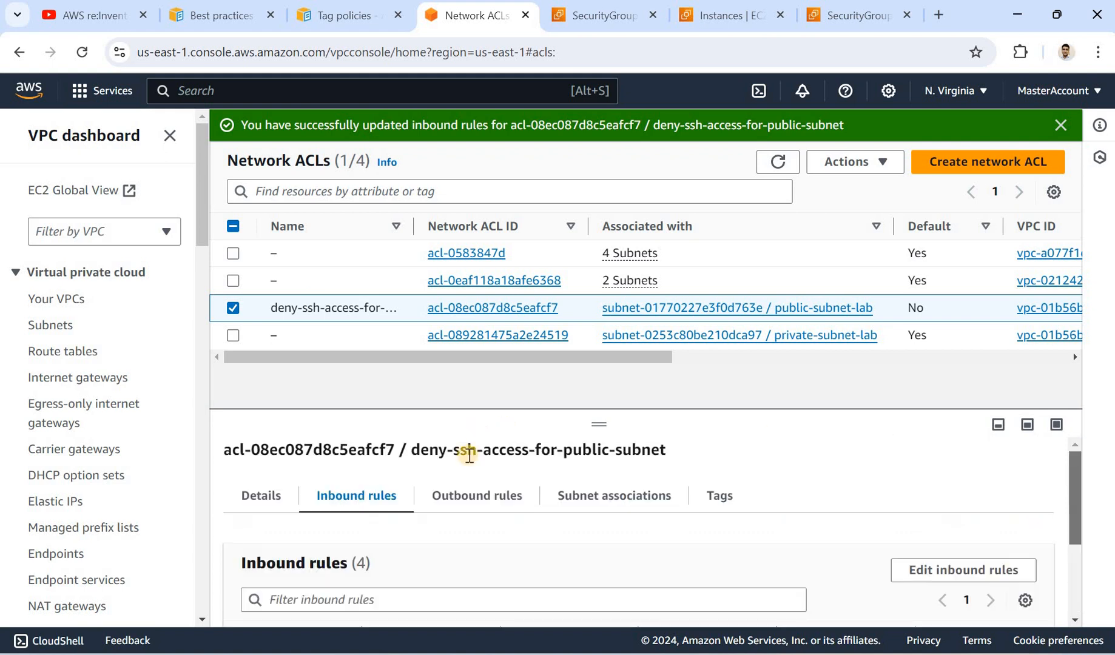
left_click(473, 494)
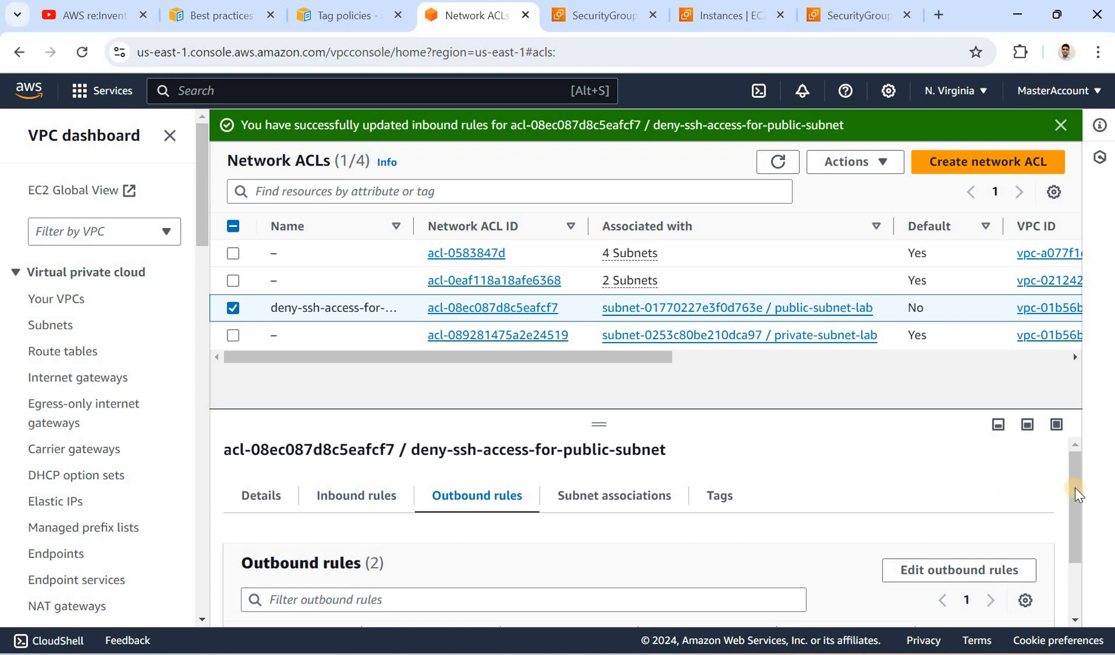
scroll(818, 570, "down", 2)
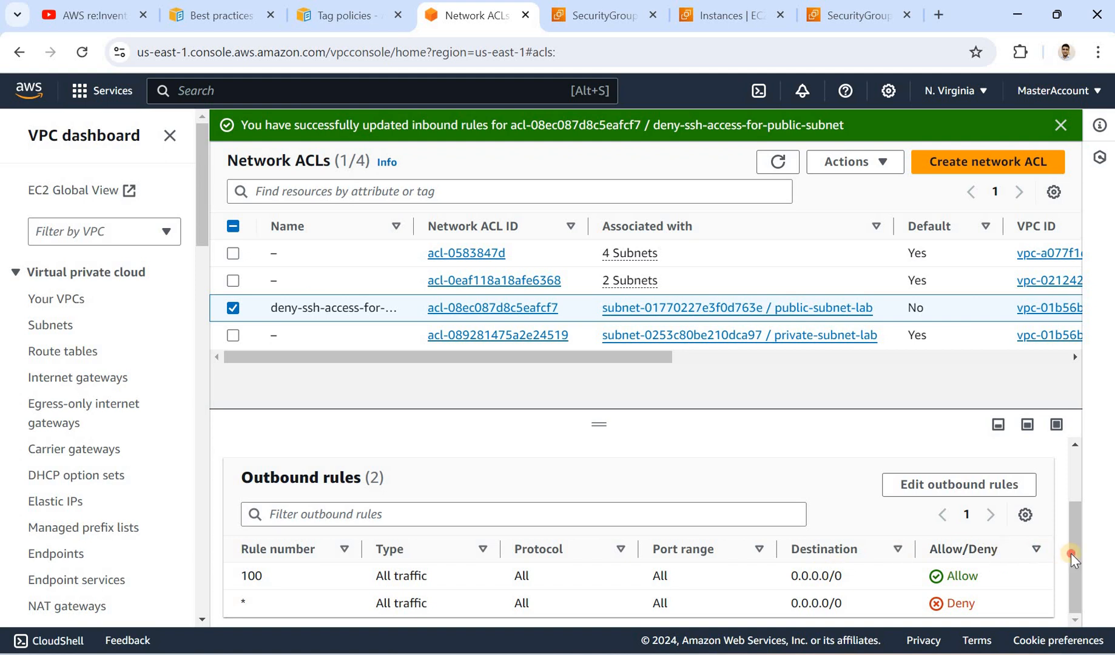
scroll(461, 503, "up", 2)
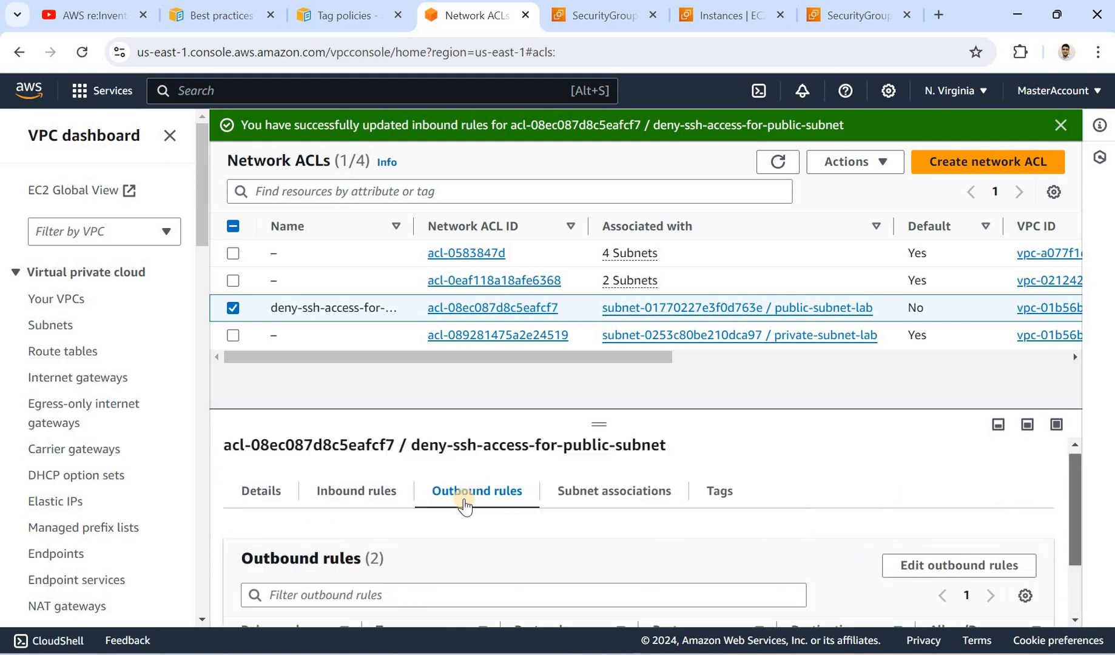
left_click(391, 502)
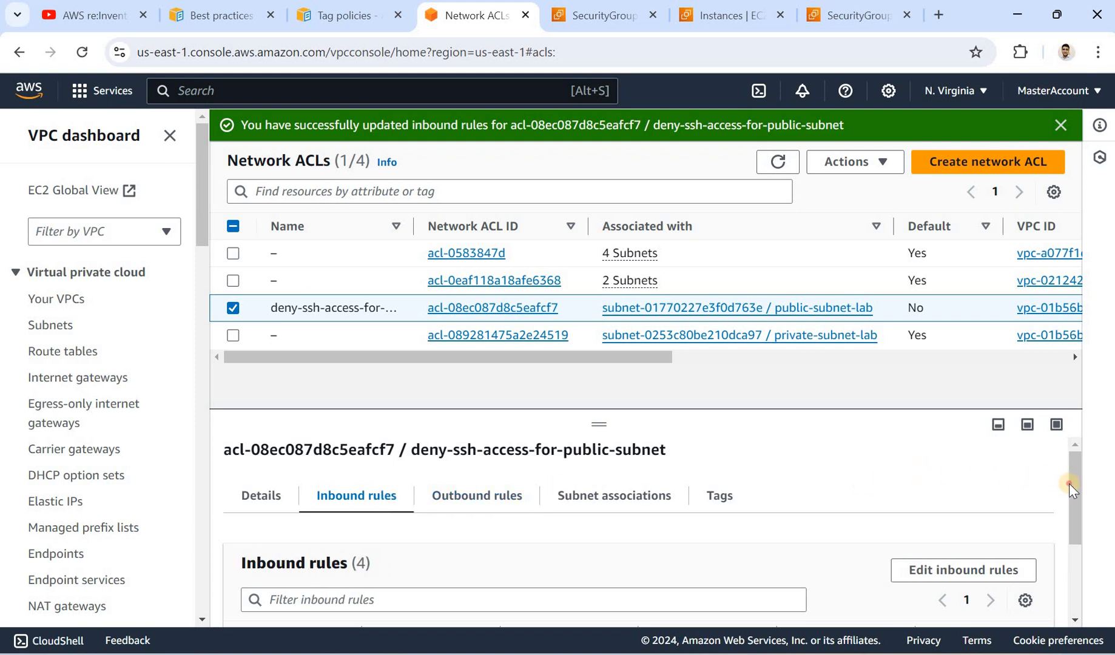
scroll(1064, 558, "down", 3)
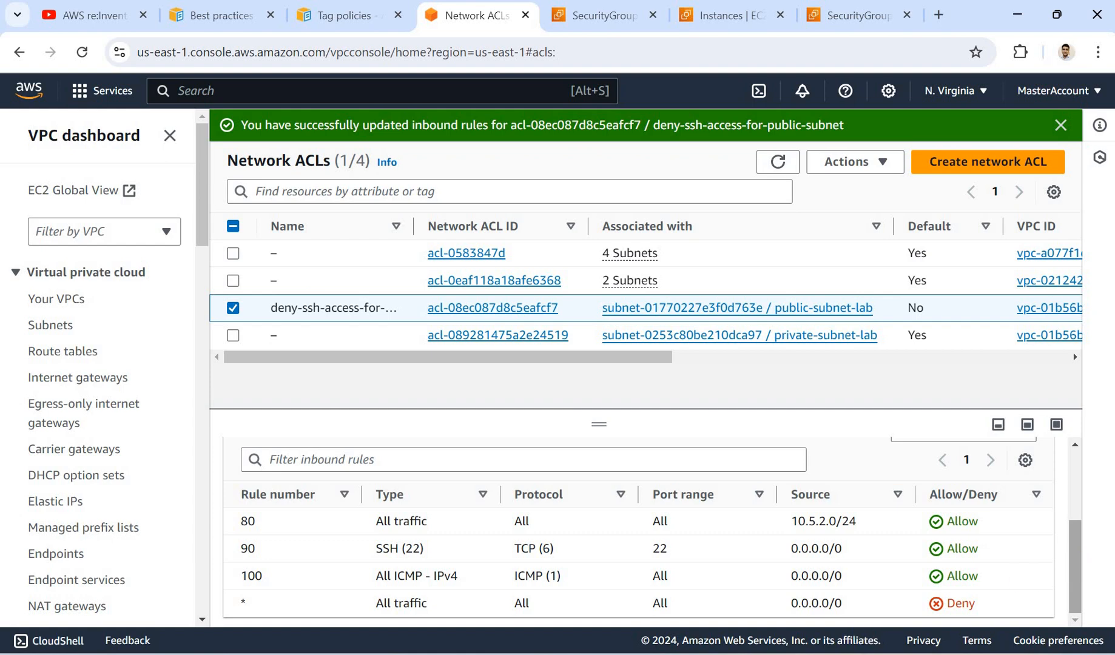
Switch to the PuTTY terminal and clear its screen, then switch to the Notepad list of VPC labs.
key("alt+Tab")
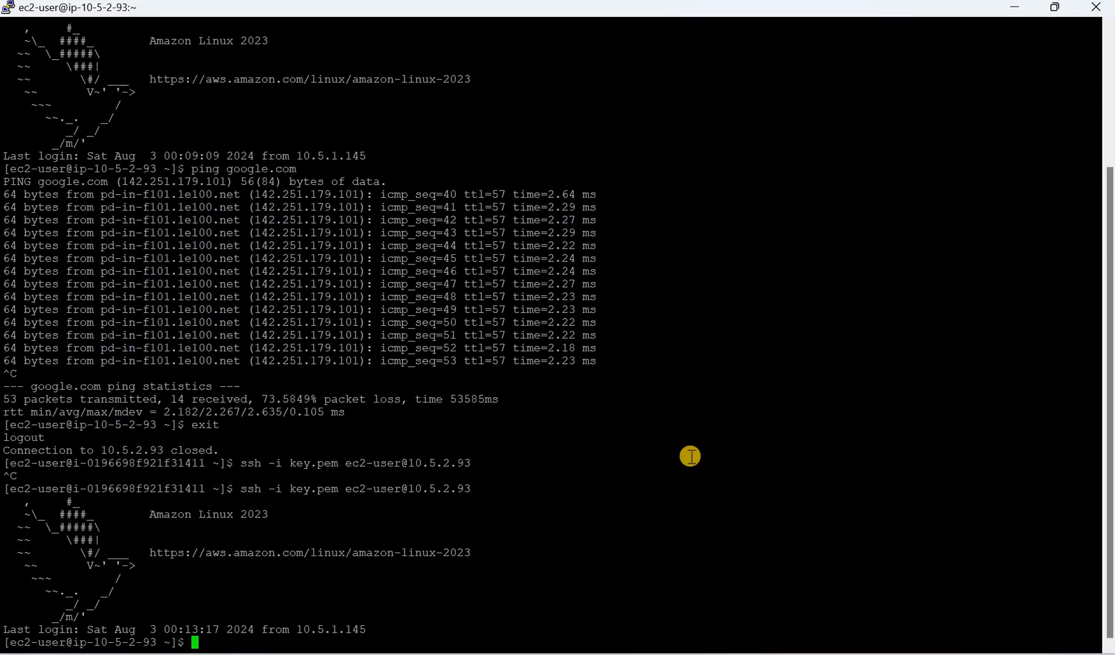
type("clear")
key("Return")
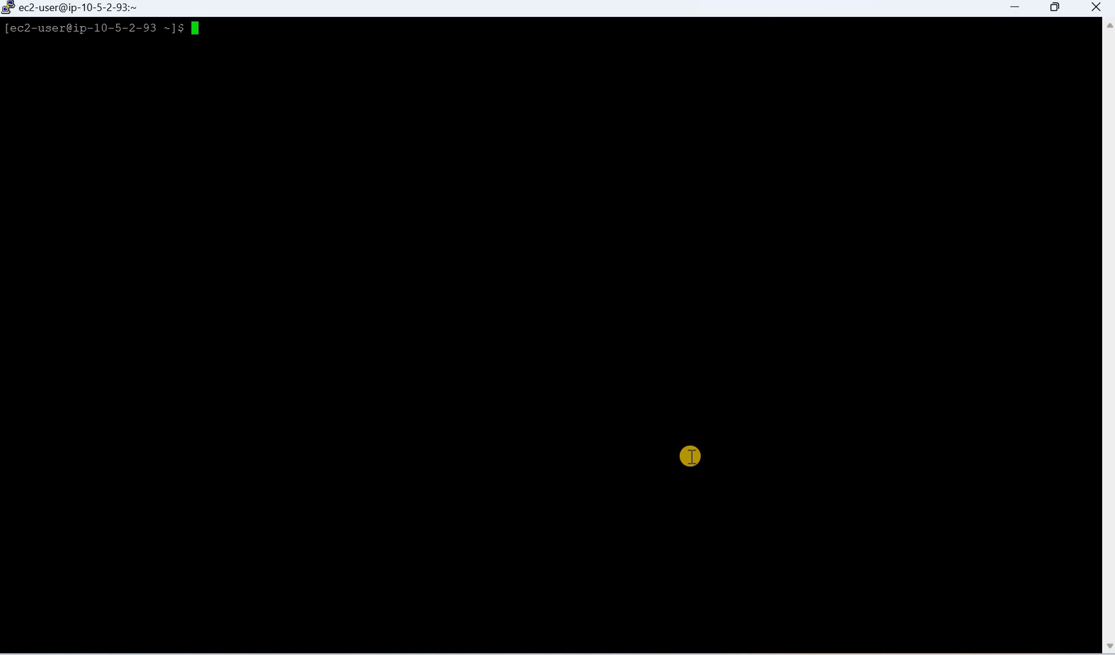
key("alt+Tab")
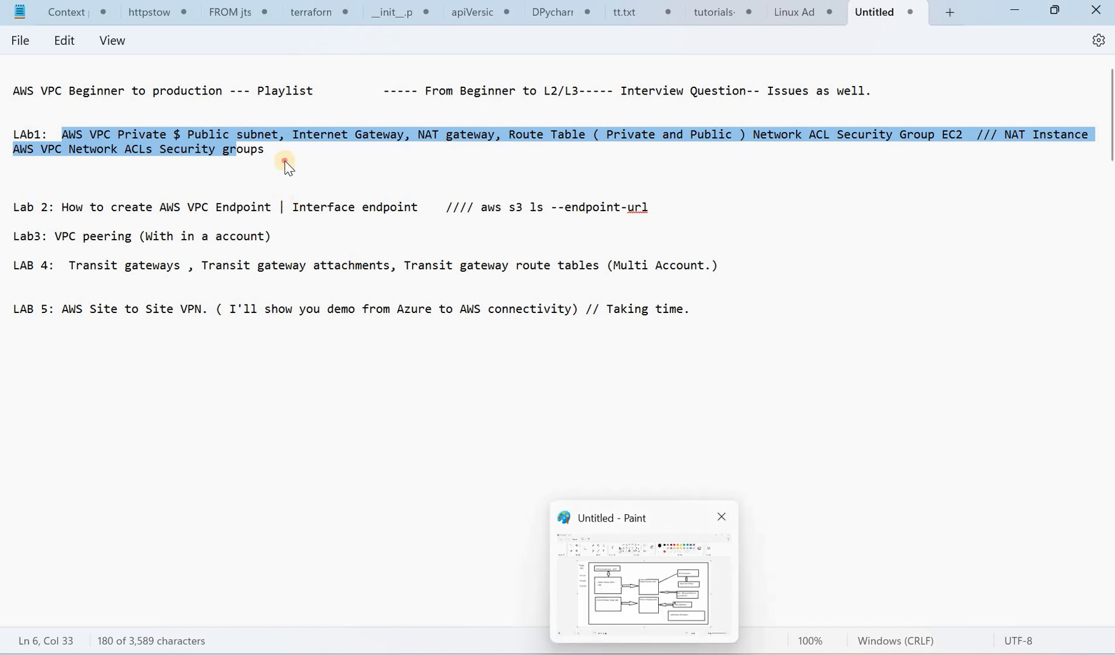
Highlight the NAT Instance and NAT gateway topics in the Lab 1 line of the lab list.
left_click(261, 149)
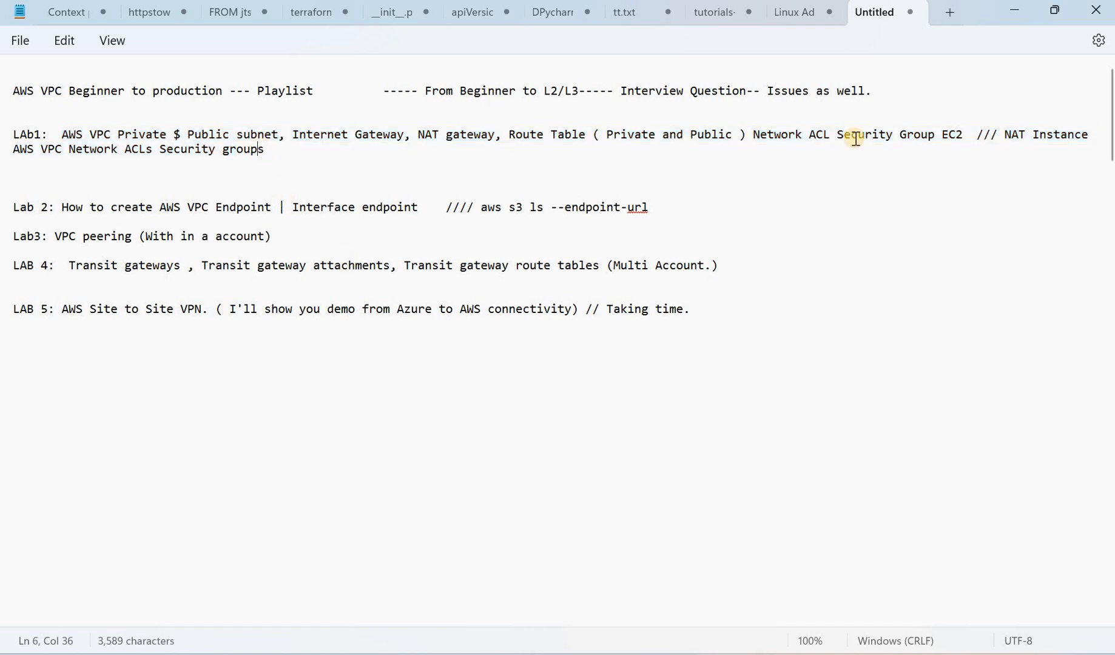
left_click_drag(1005, 138, 1091, 137)
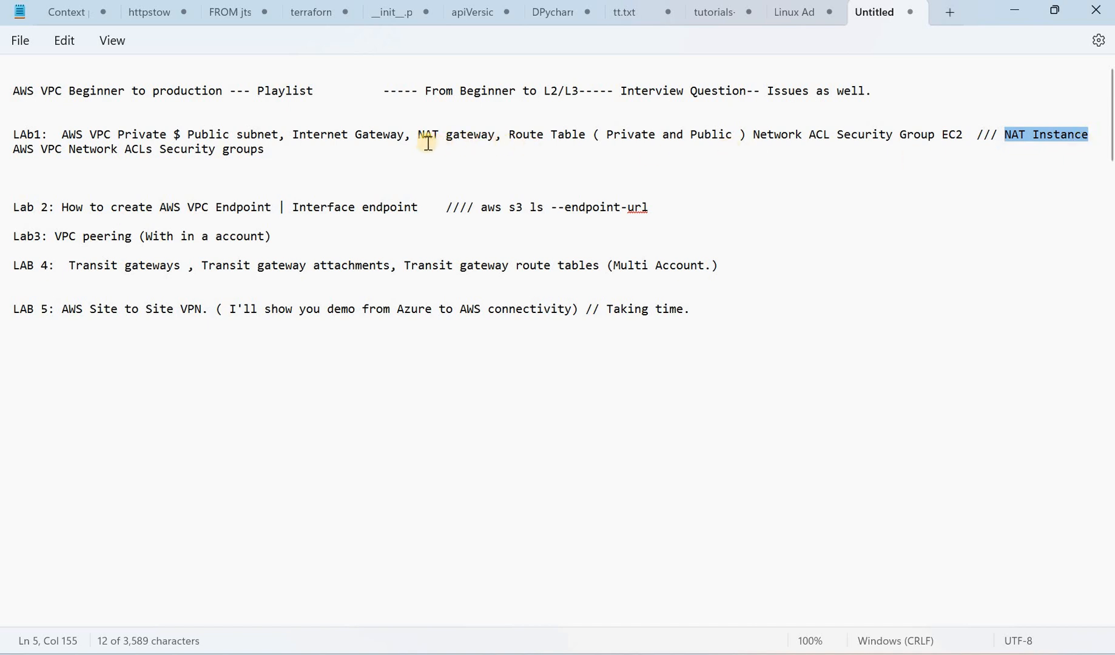
left_click_drag(424, 136, 481, 137)
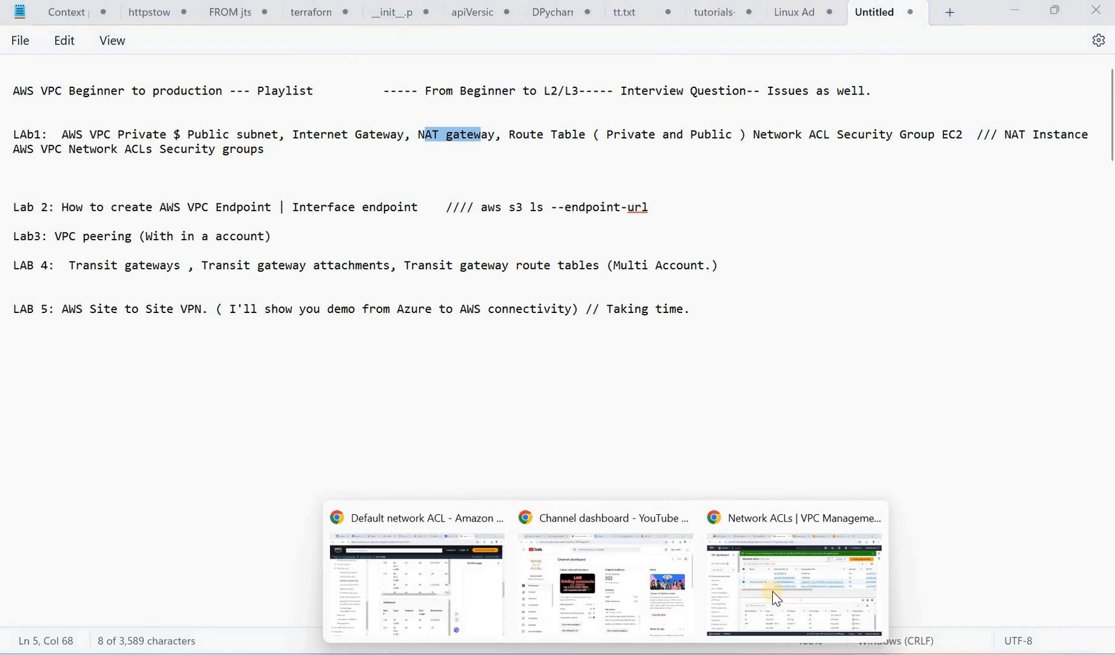
Switch to the AWS VPC console in Chrome and examine the routes of private-route-table-lab.
left_click(773, 594)
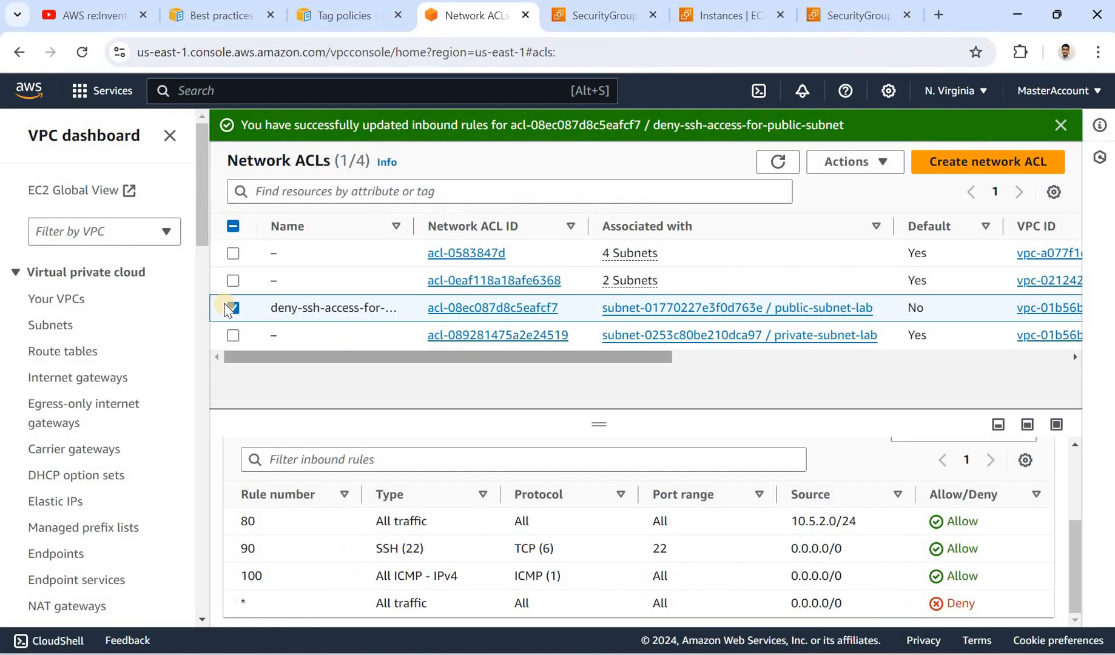
left_click(82, 355)
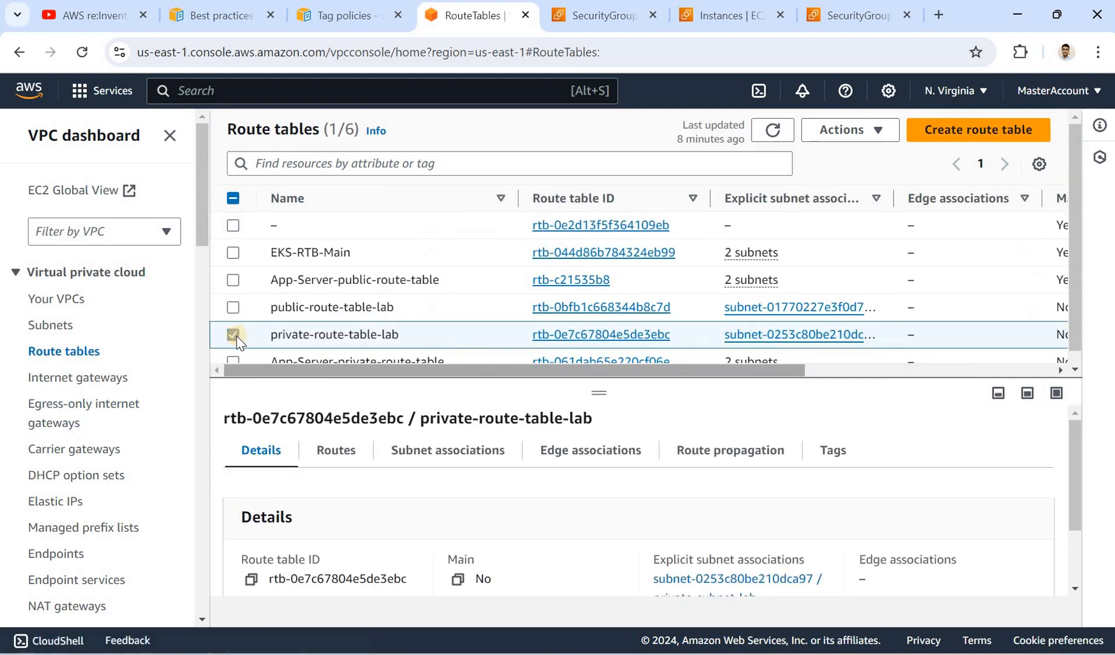
left_click(234, 335)
left_click(234, 336)
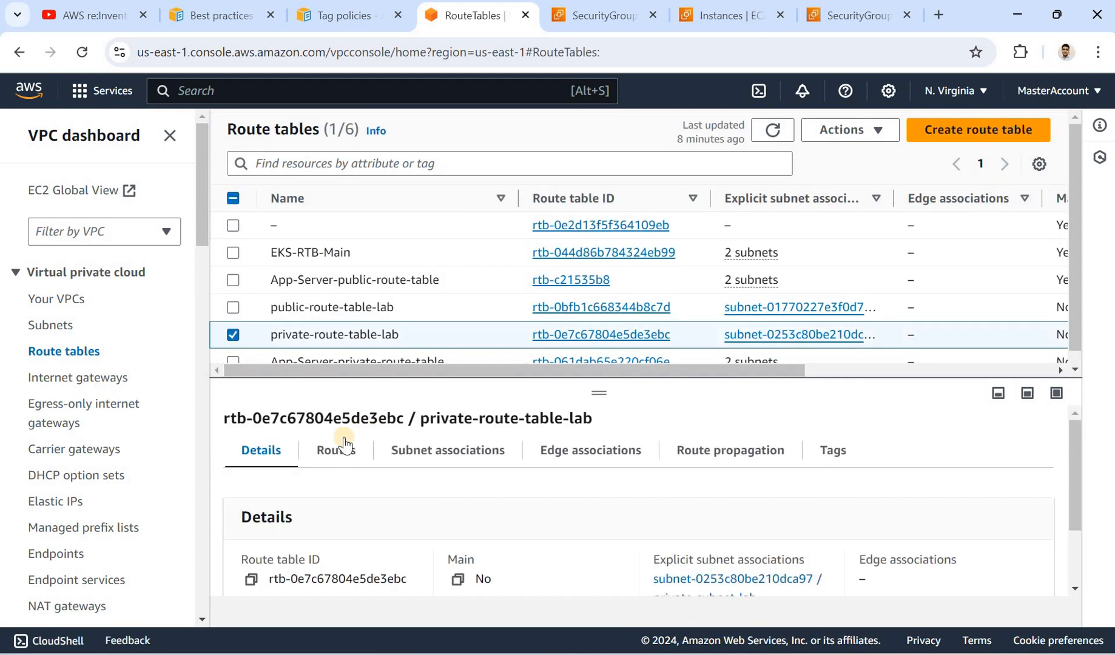
left_click(336, 450)
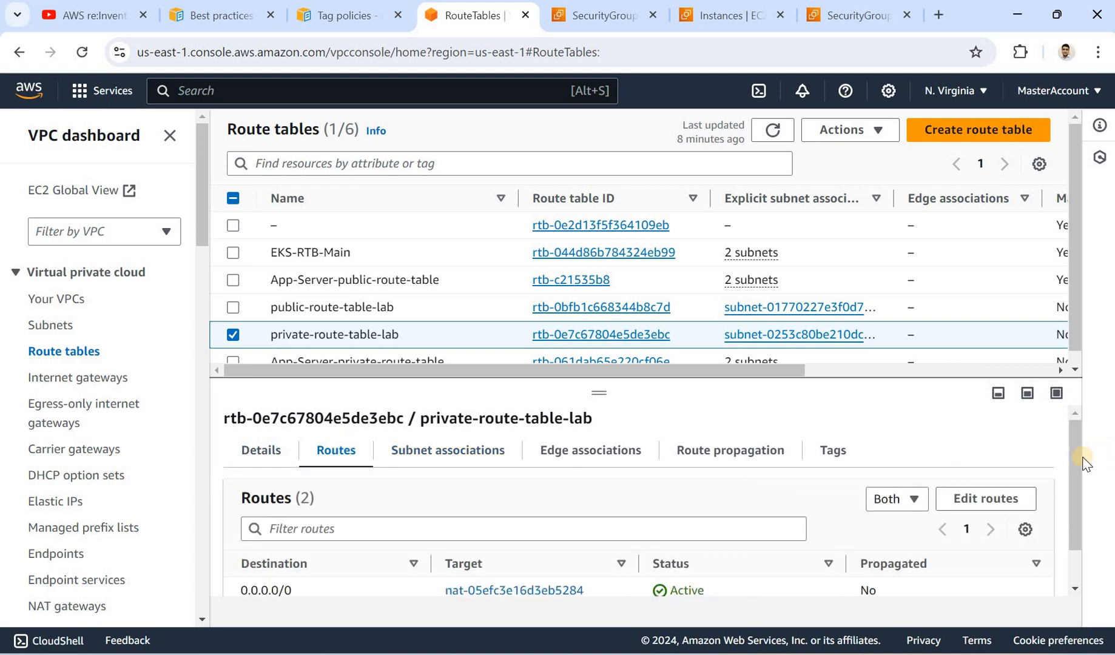
scroll(994, 468, "down", 1)
Try adding a route to private-route-table-lab with the web-server-01 instance as its target, and cancel the edit without saving.
left_click(986, 466)
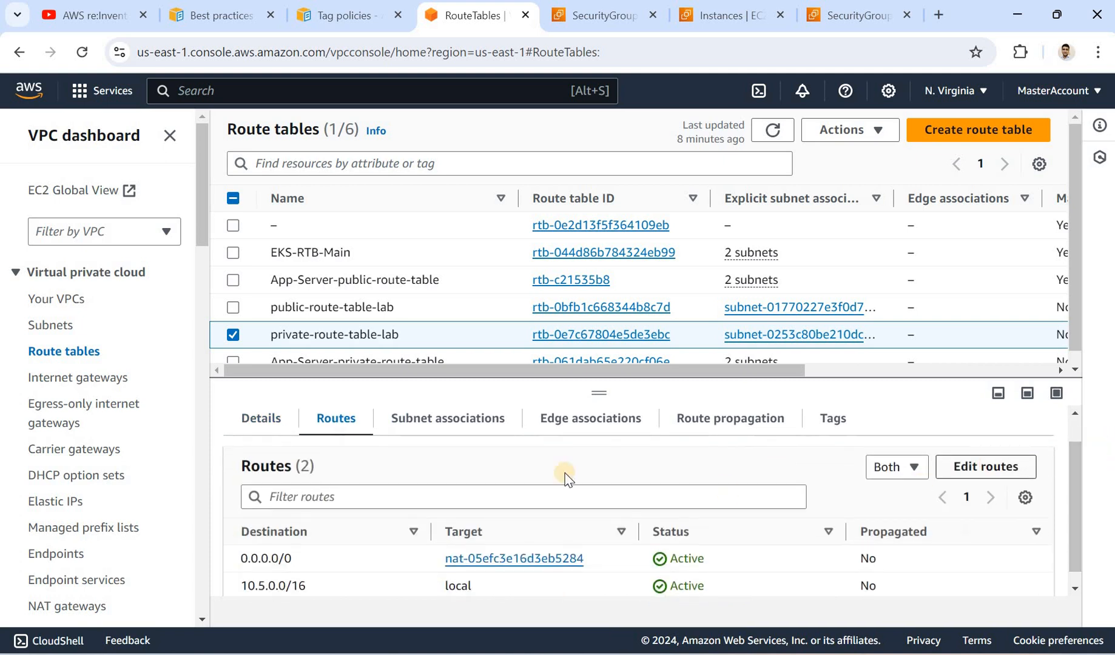
left_click(111, 397)
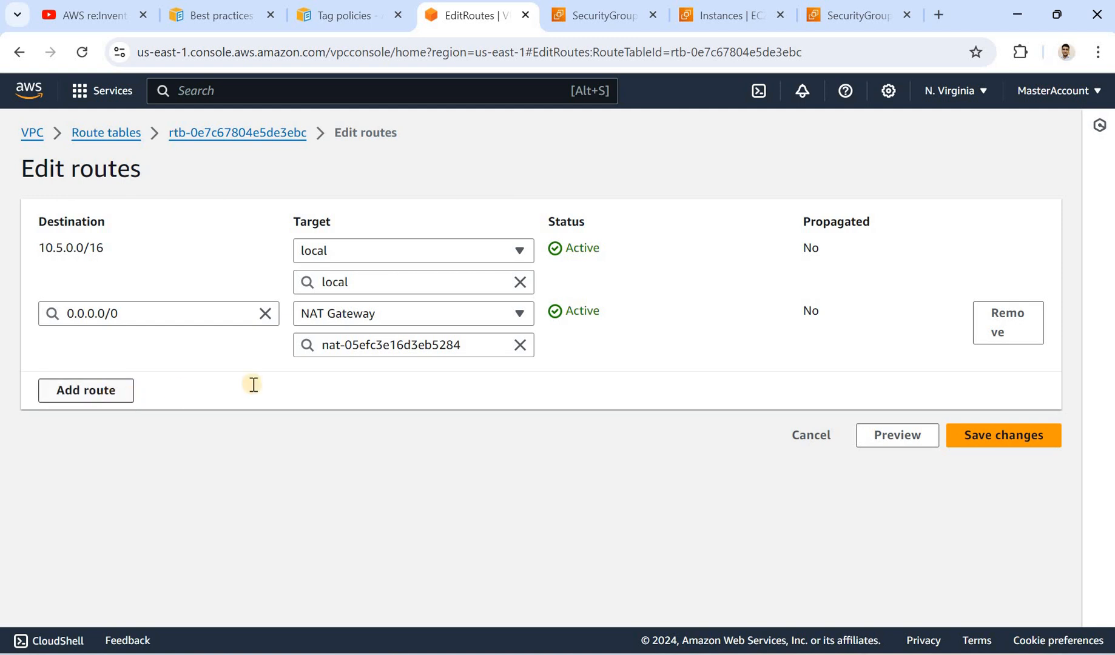
left_click(348, 377)
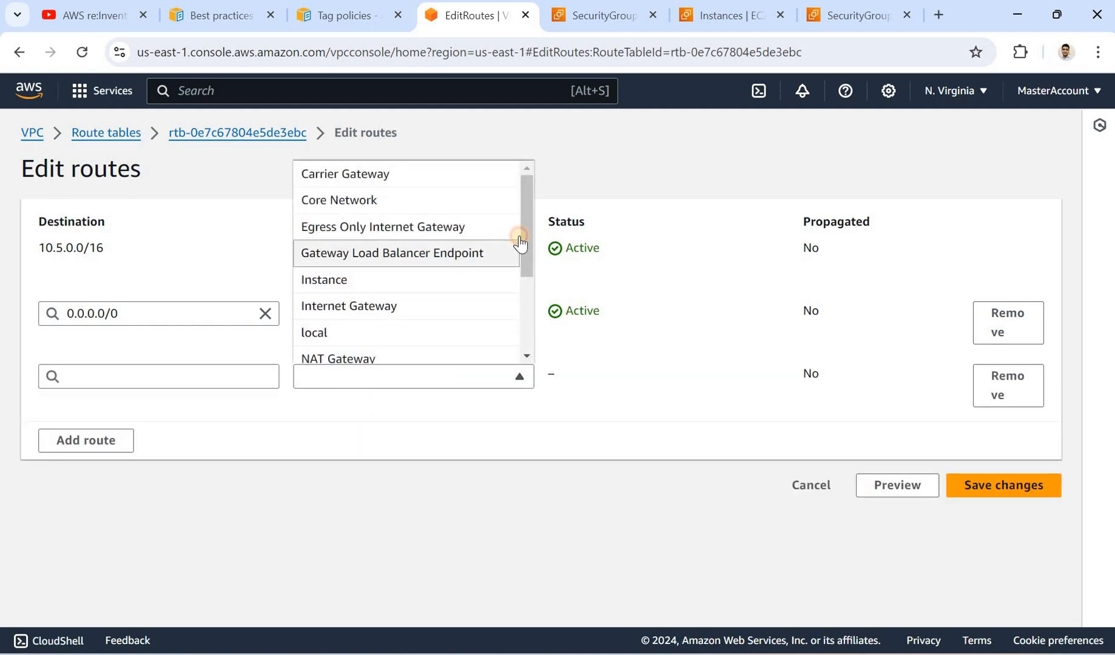
scroll(517, 280, "down", 5)
scroll(364, 256, "up", 3)
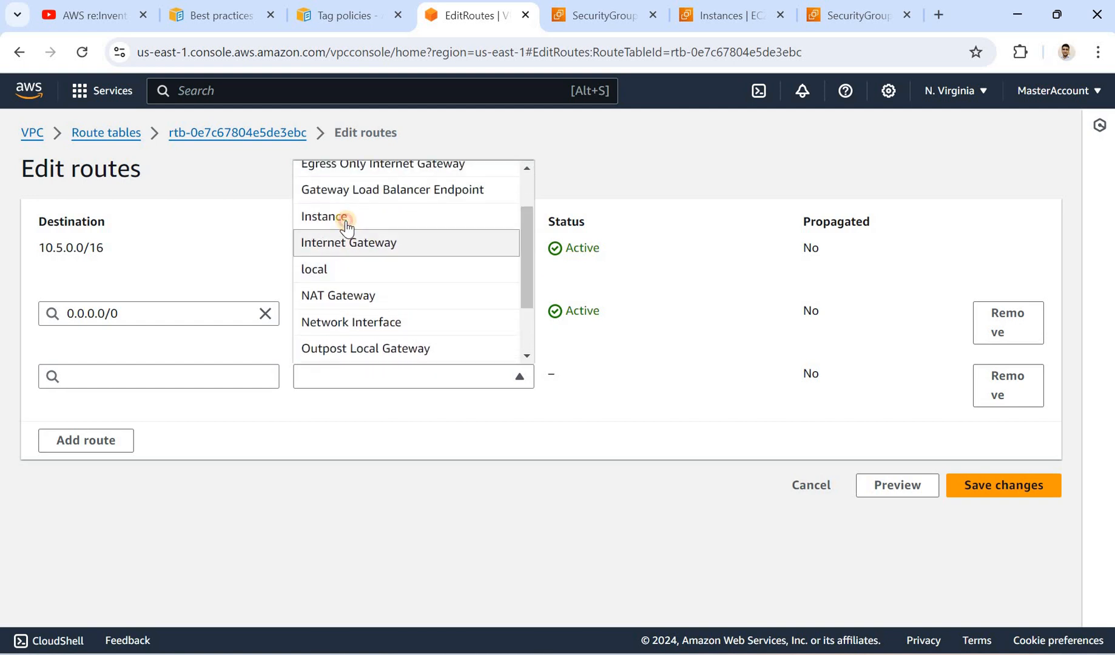
left_click(346, 228)
left_click(355, 411)
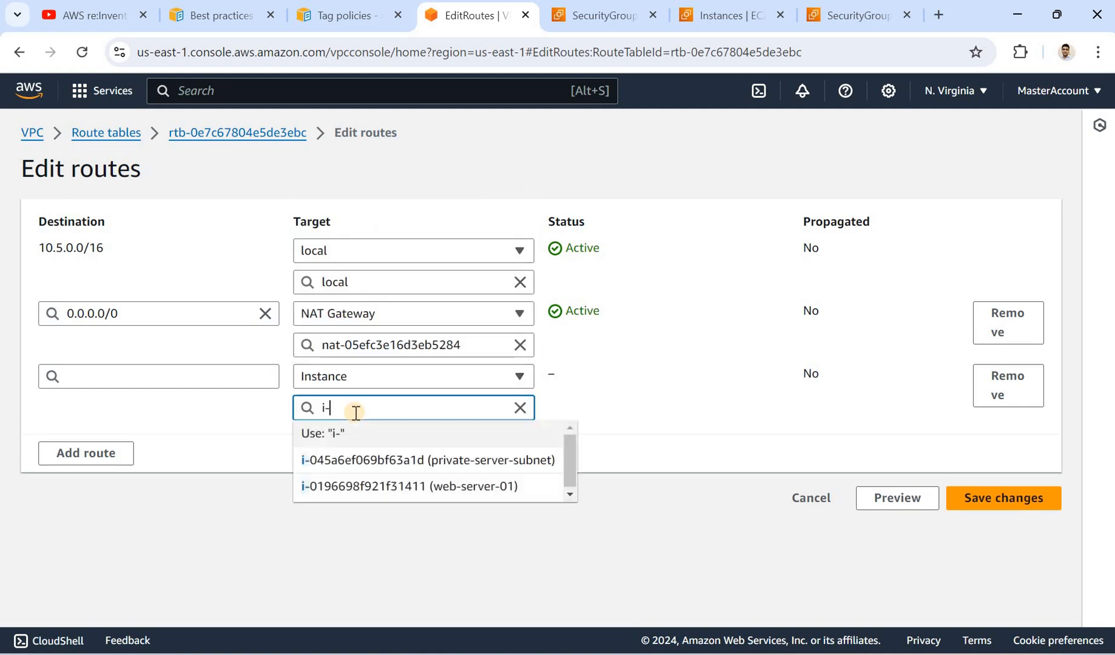
left_click(483, 489)
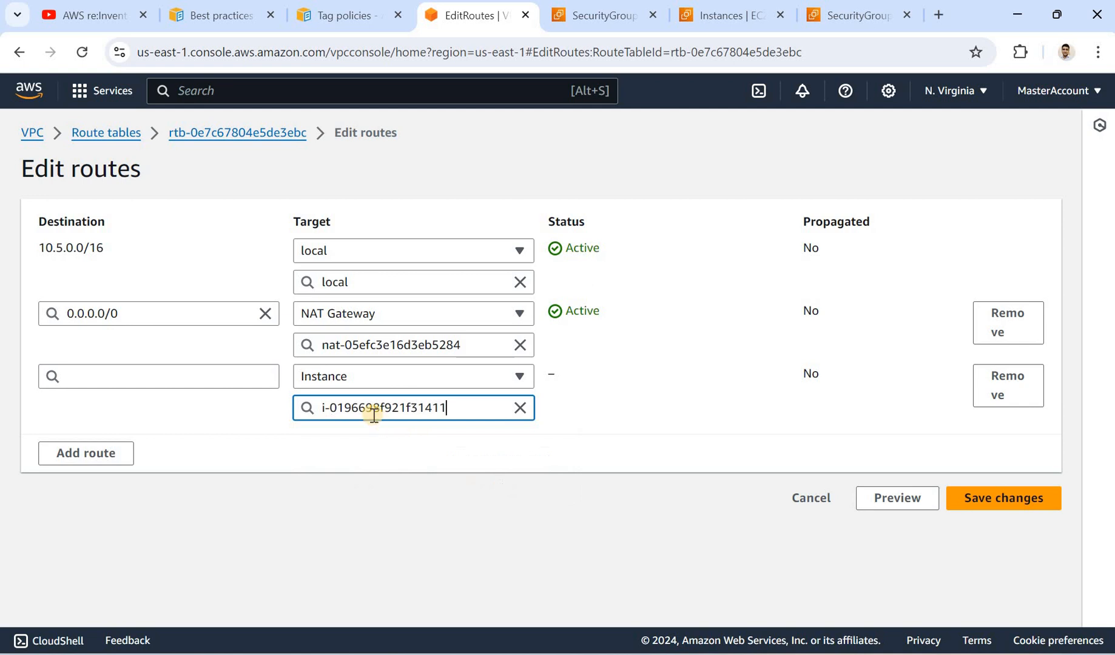
left_click(196, 375)
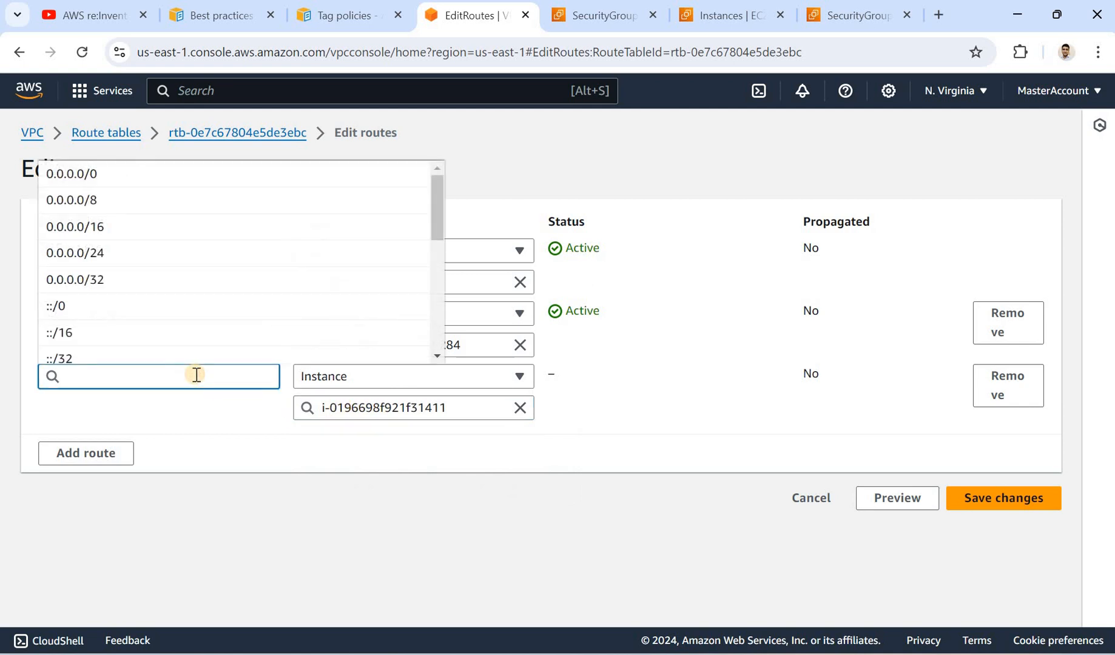
left_click(222, 427)
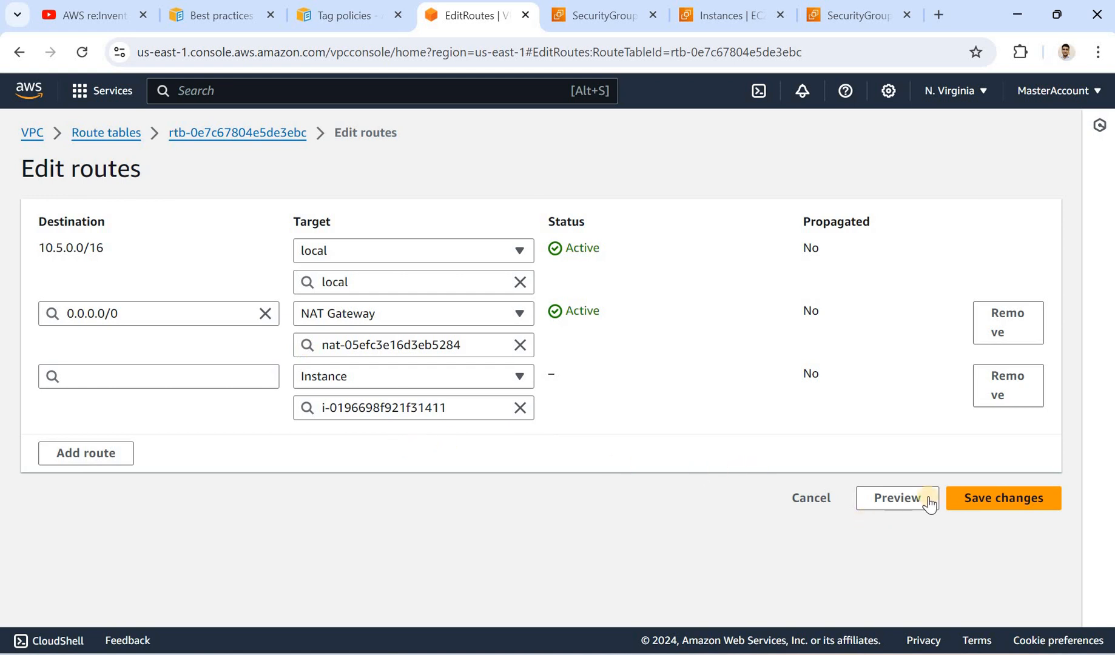
left_click(824, 505)
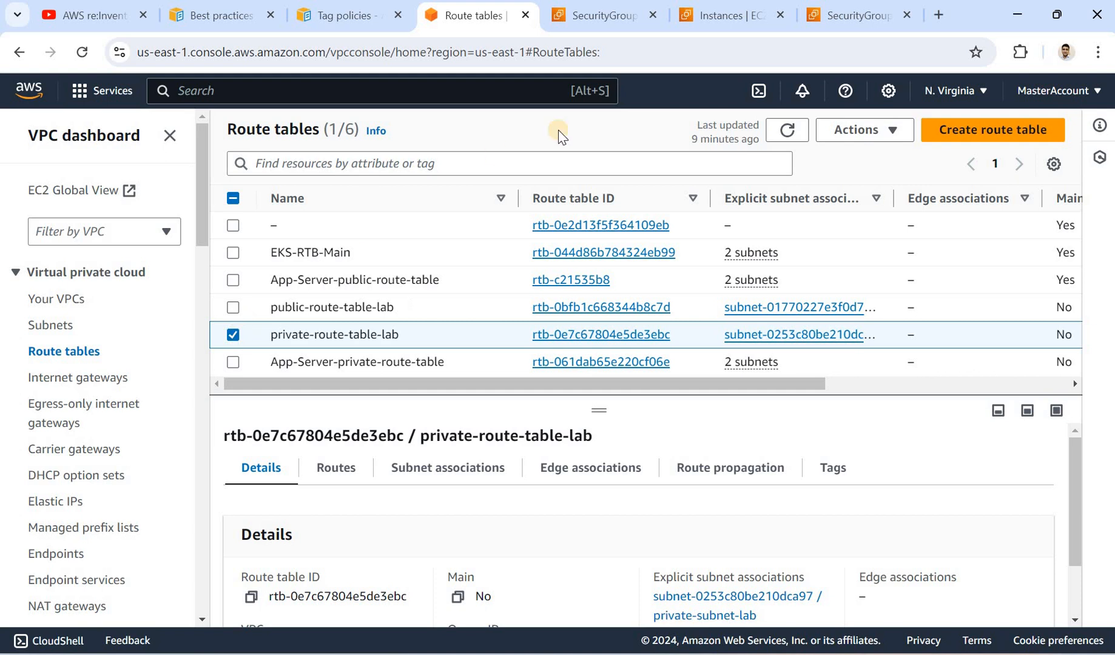
Open the source/destination check setting of the web-server-01 instance, try its Stop option, and cancel the change.
left_click(728, 16)
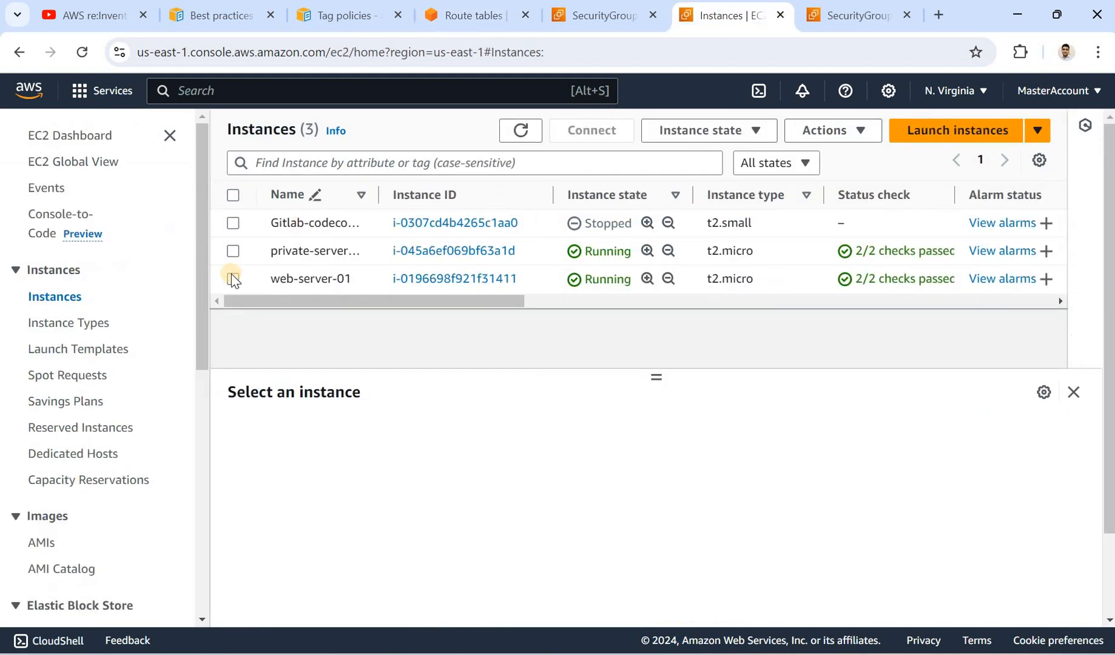
left_click(532, 275)
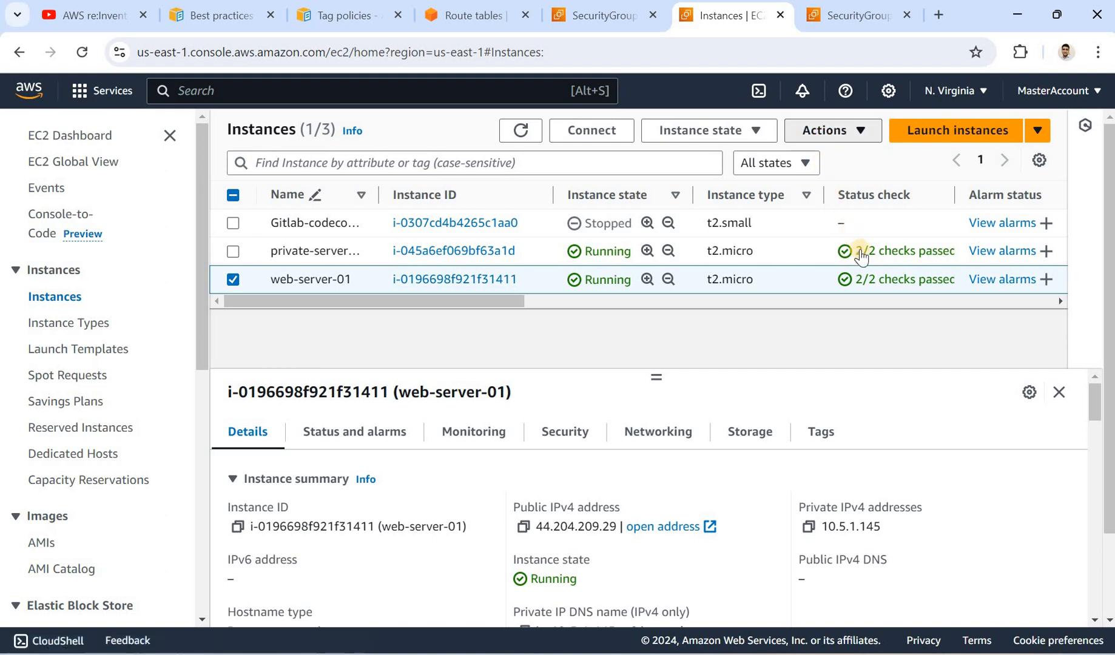
left_click(832, 130)
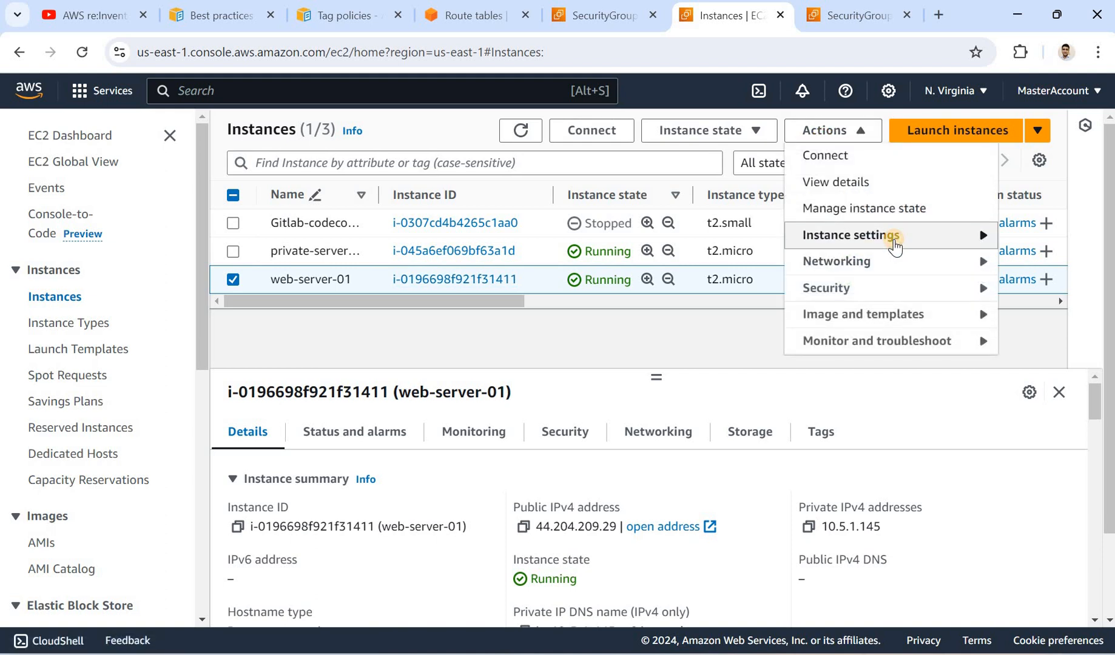
mouse_move(895, 245)
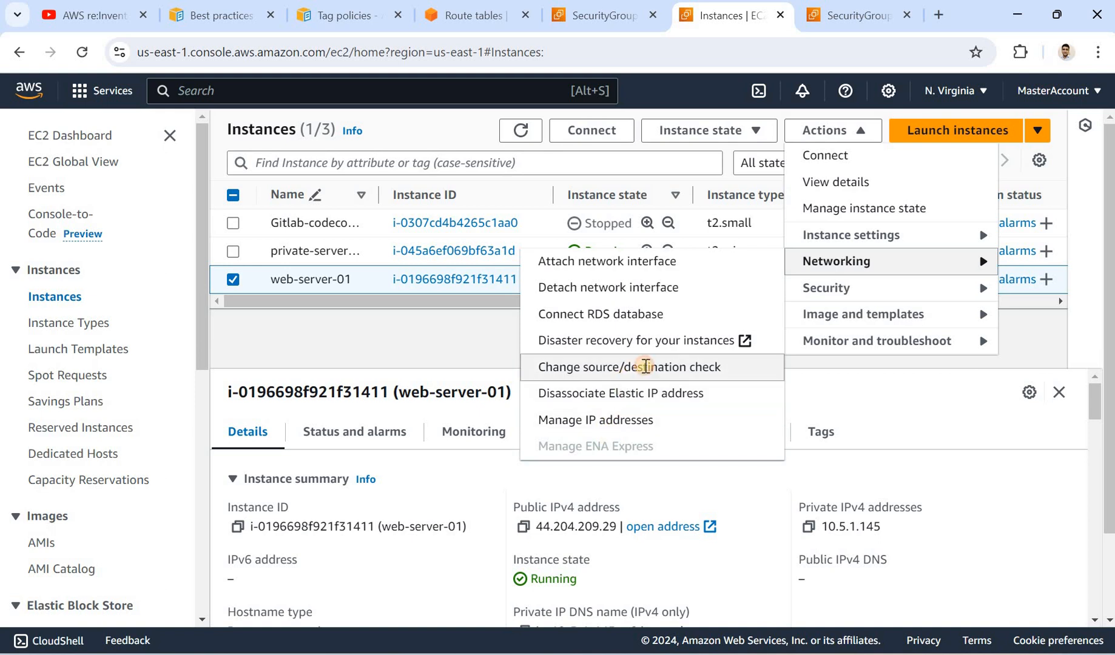
left_click(645, 367)
left_click(425, 475)
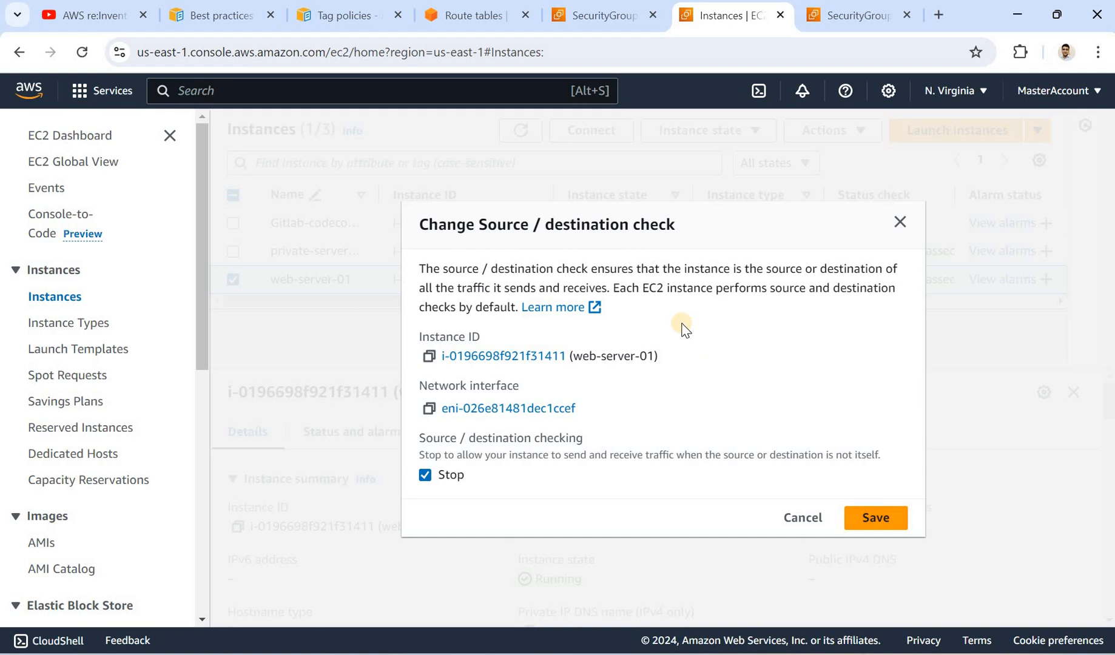
left_click(427, 475)
left_click(800, 518)
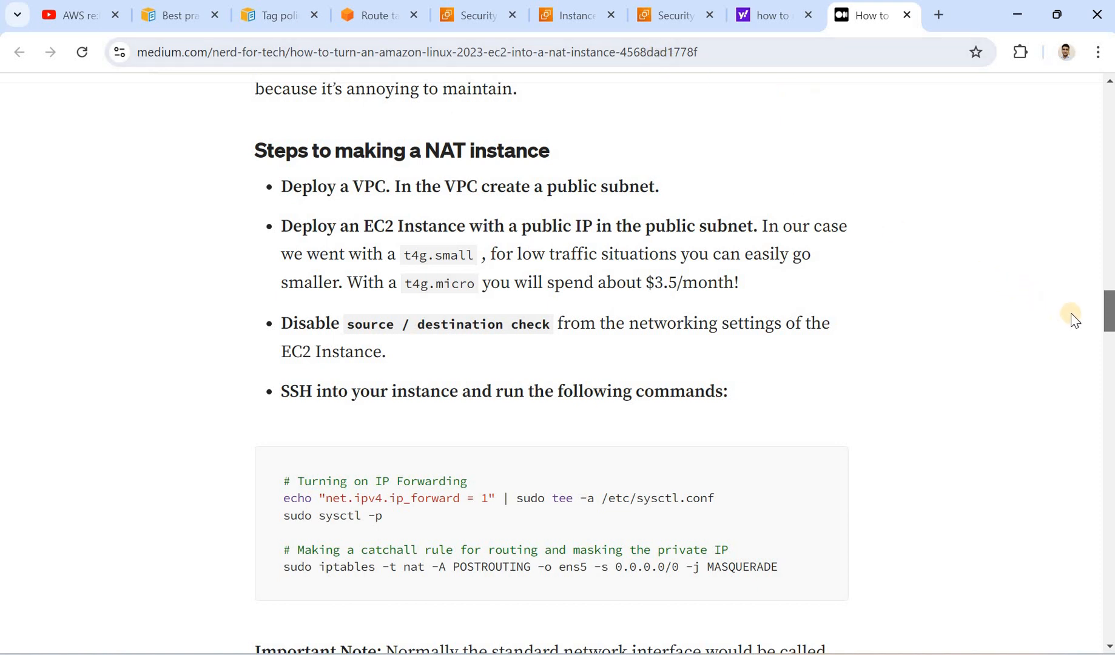
Examine the Medium article's NAT instance steps, highlighting the IP forwarding and iptables masquerade commands.
left_click_drag(1109, 320, 1109, 334)
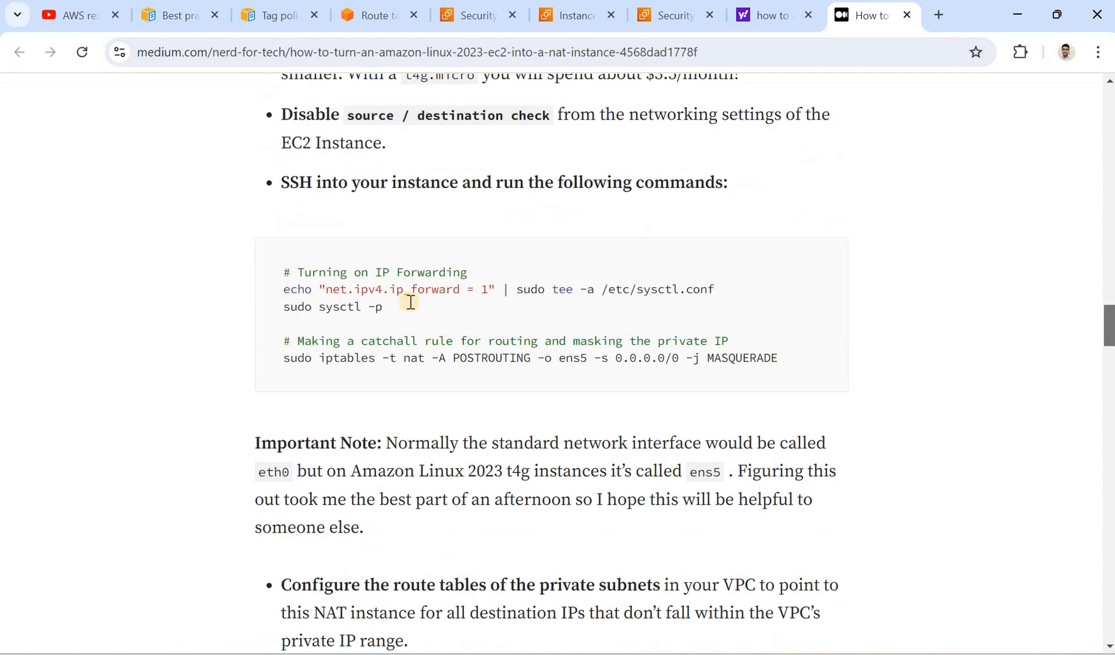
left_click_drag(282, 290, 399, 316)
left_click_drag(299, 364, 706, 358)
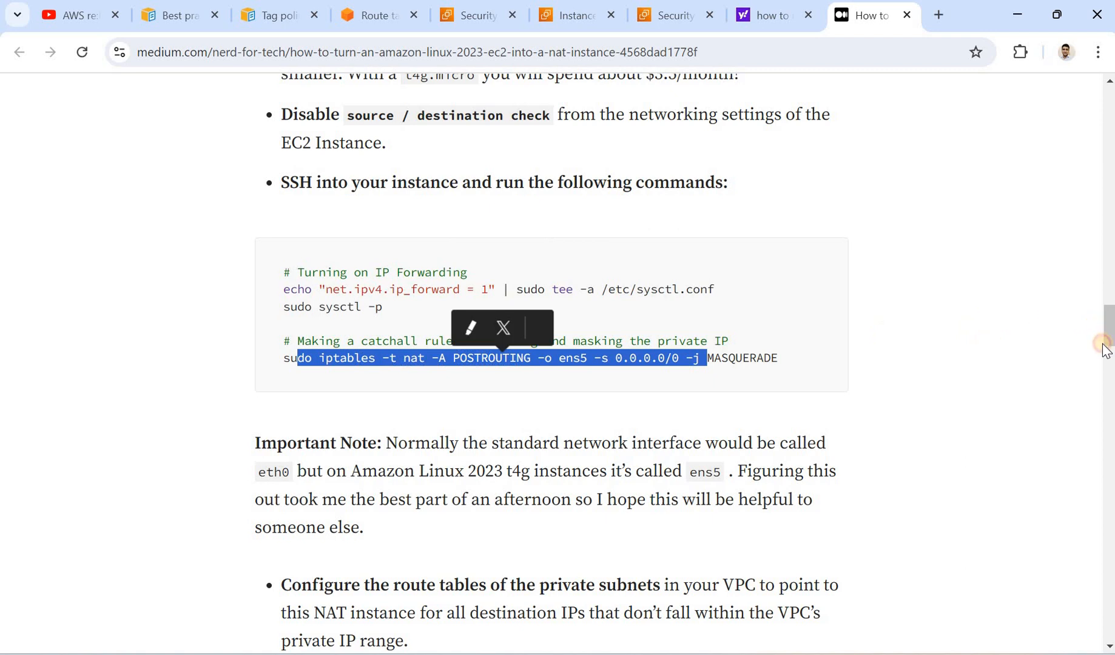
left_click_drag(1103, 348, 1089, 428)
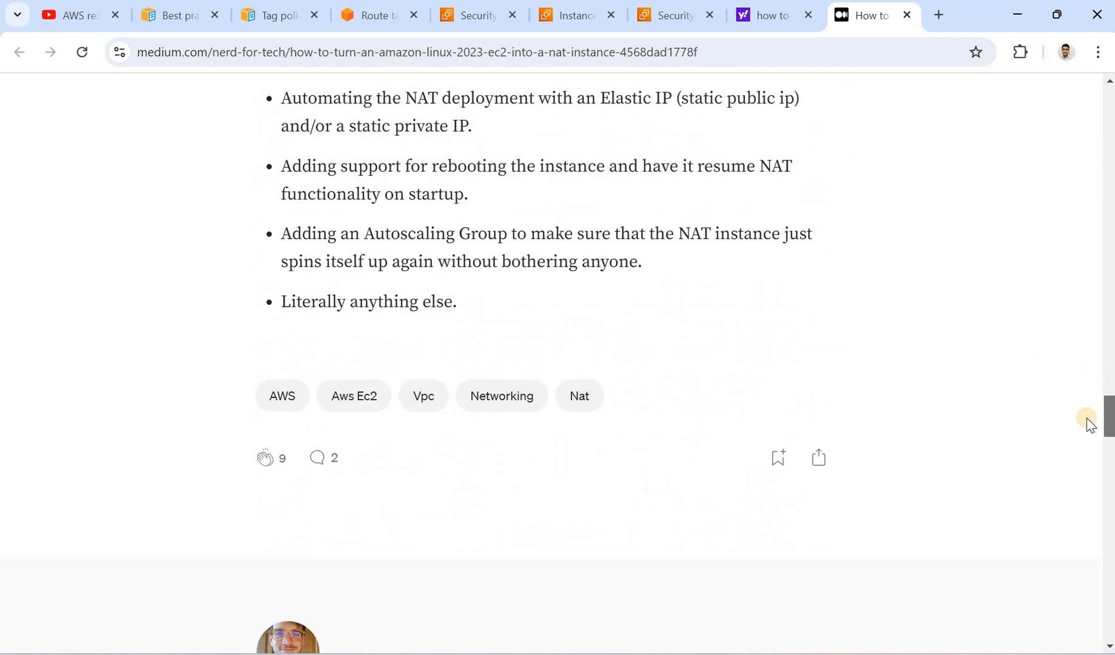
Return to the VPC route tables and examine the NAT gateway target of the 0.0.0.0/0 route in private-route-table-lab.
left_click(669, 21)
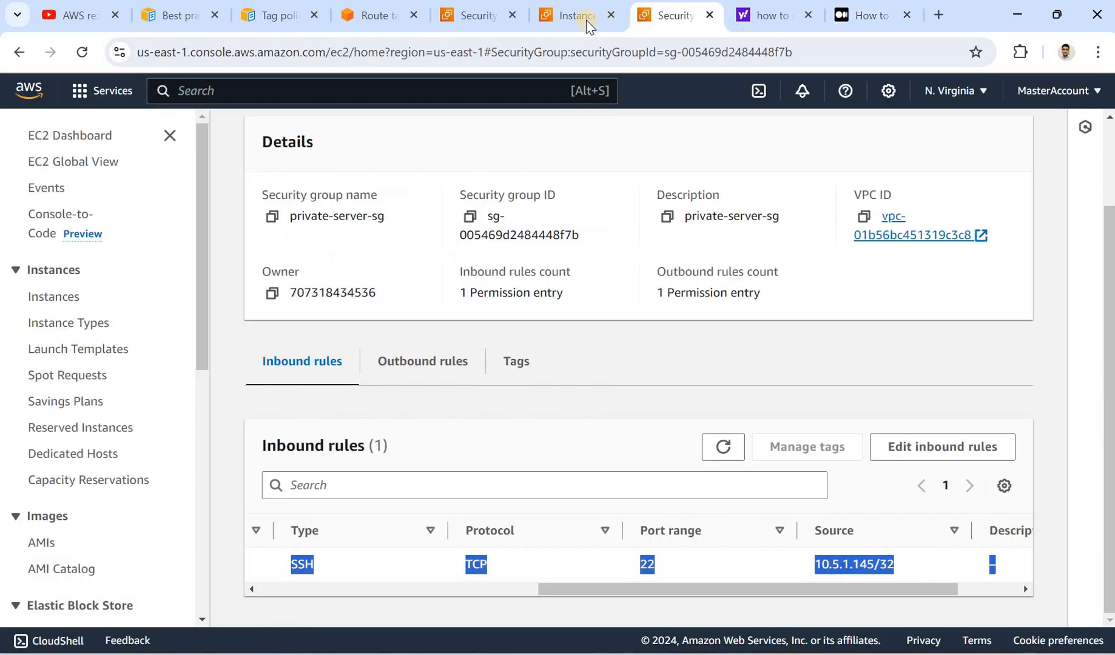
left_click(387, 17)
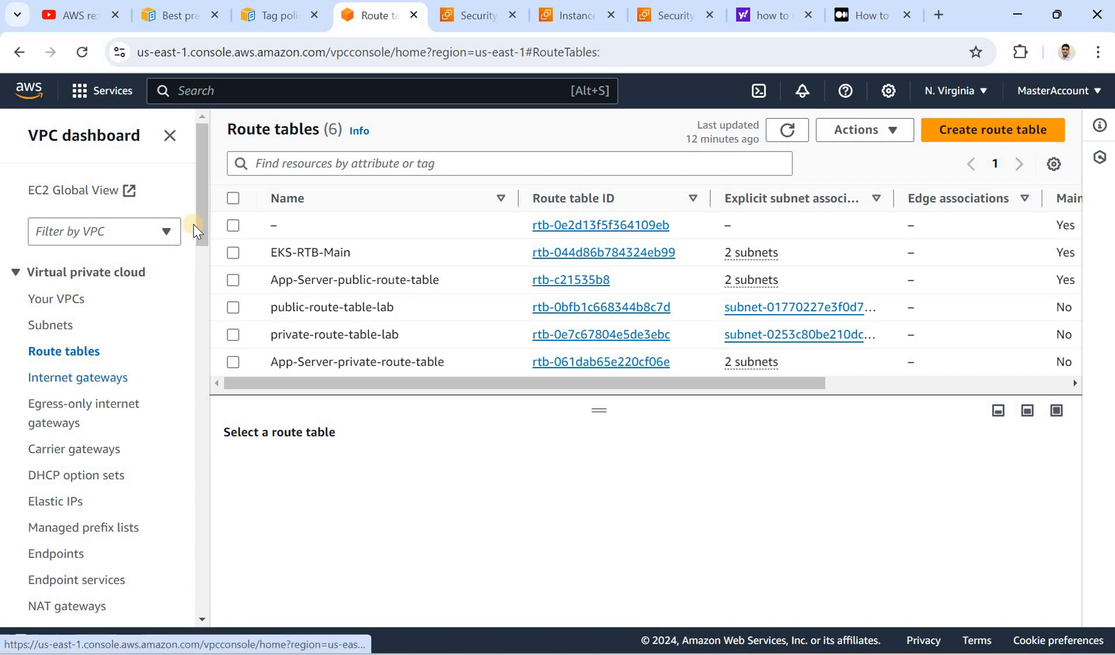
left_click(291, 331)
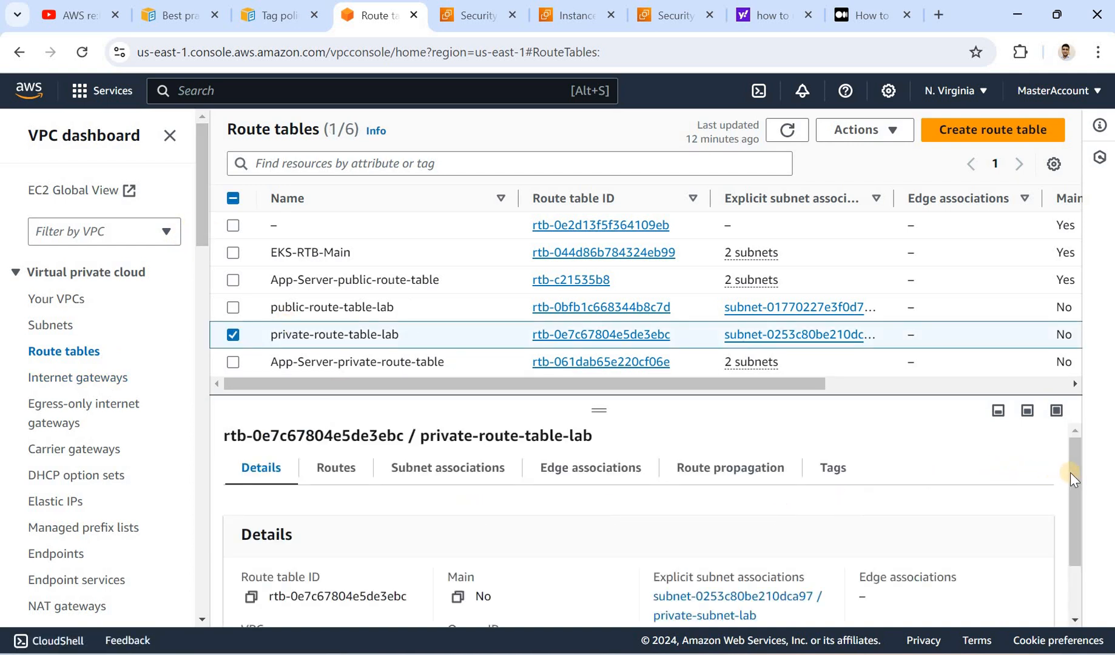
scroll(364, 464, "down", 1)
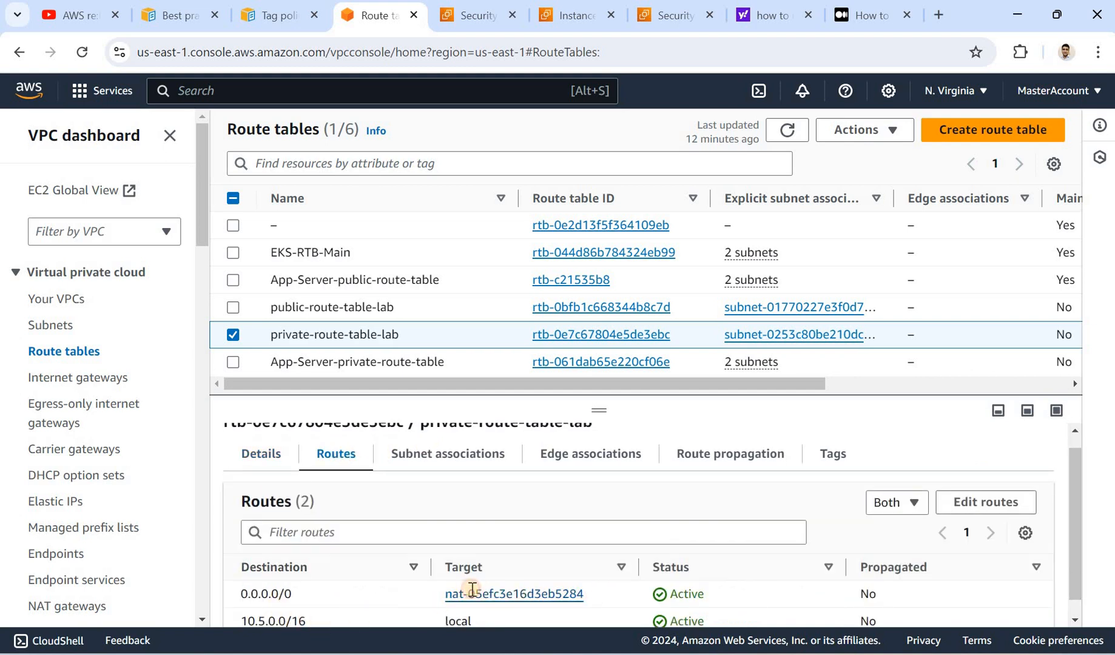
triple_click(437, 596)
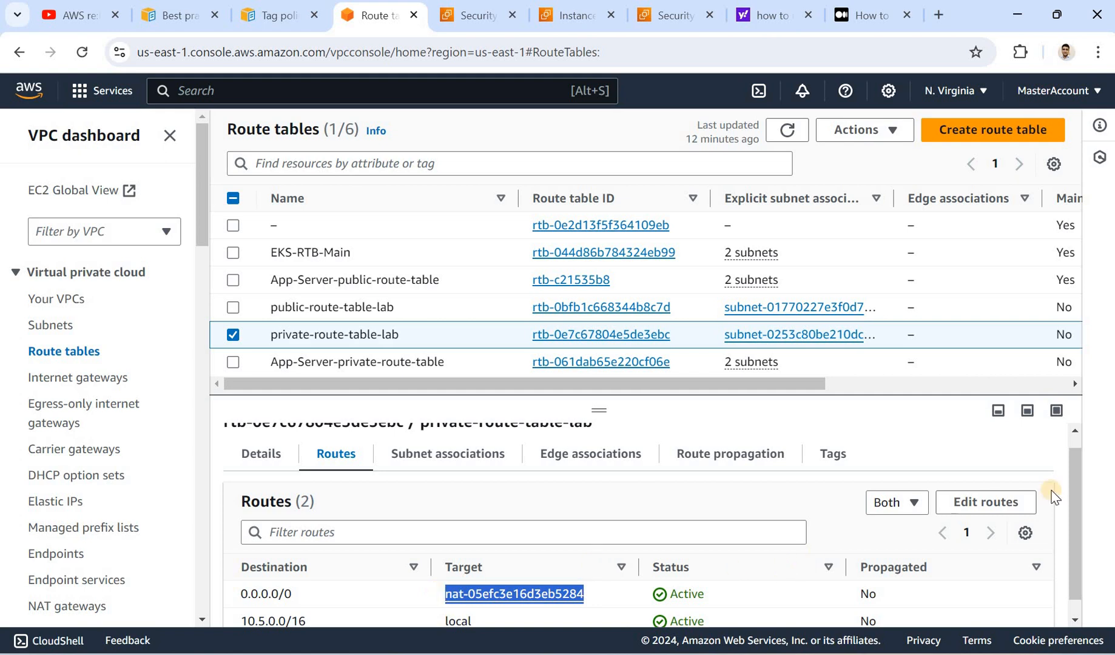
left_click_drag(1072, 489, 1075, 448)
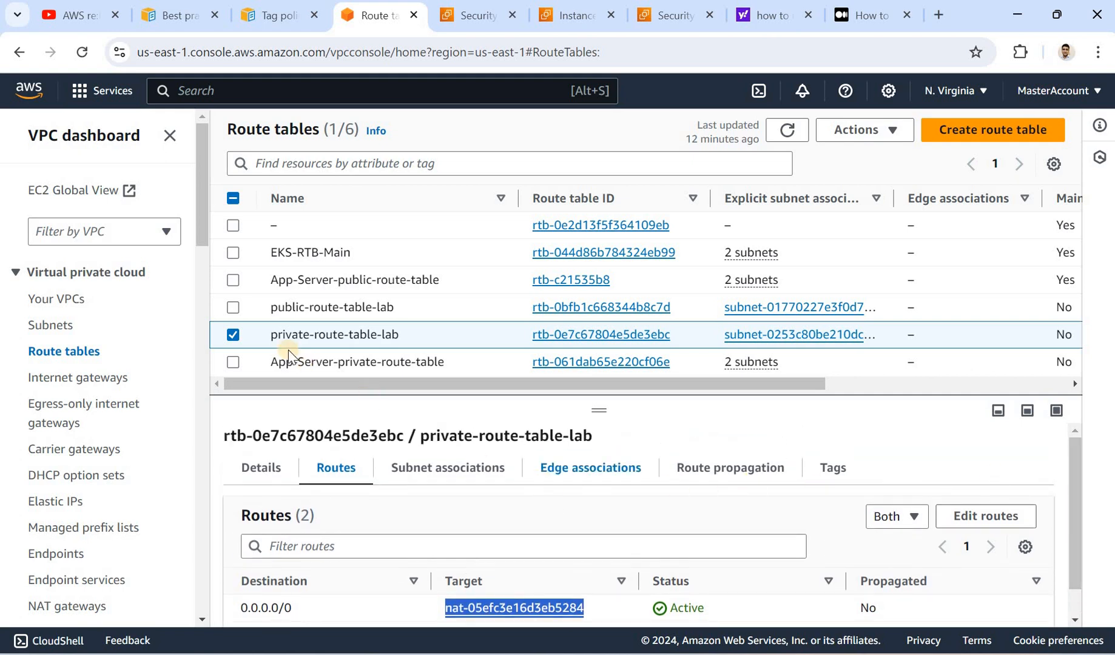
left_click(232, 335)
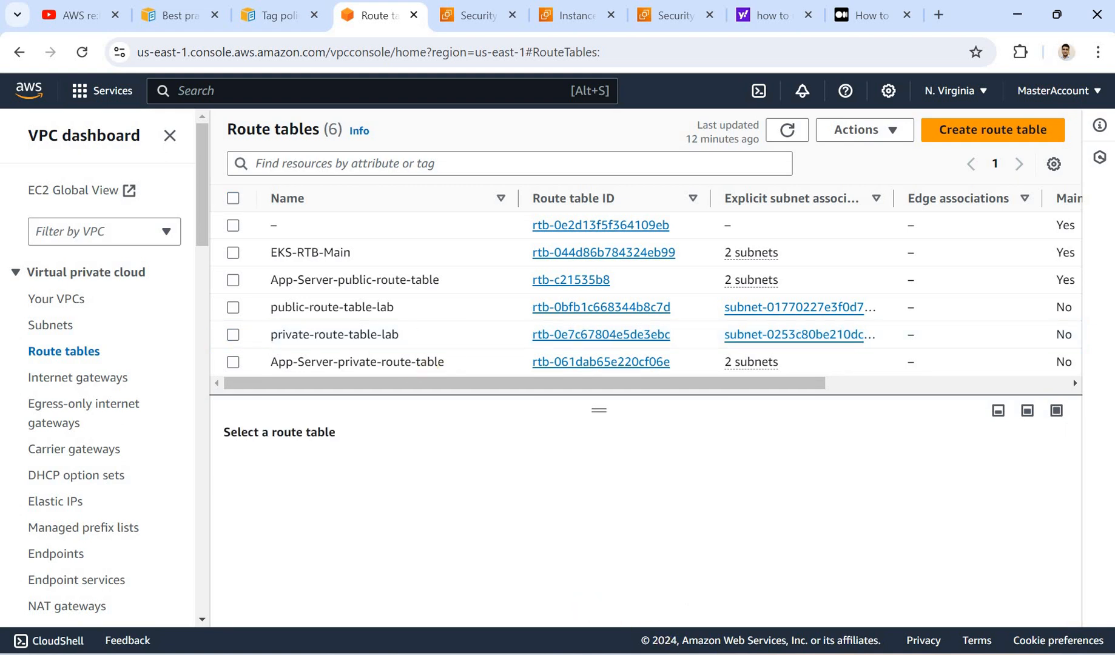
Switch to the Notepad lab list and review the Lab 1 line.
left_click(679, 564)
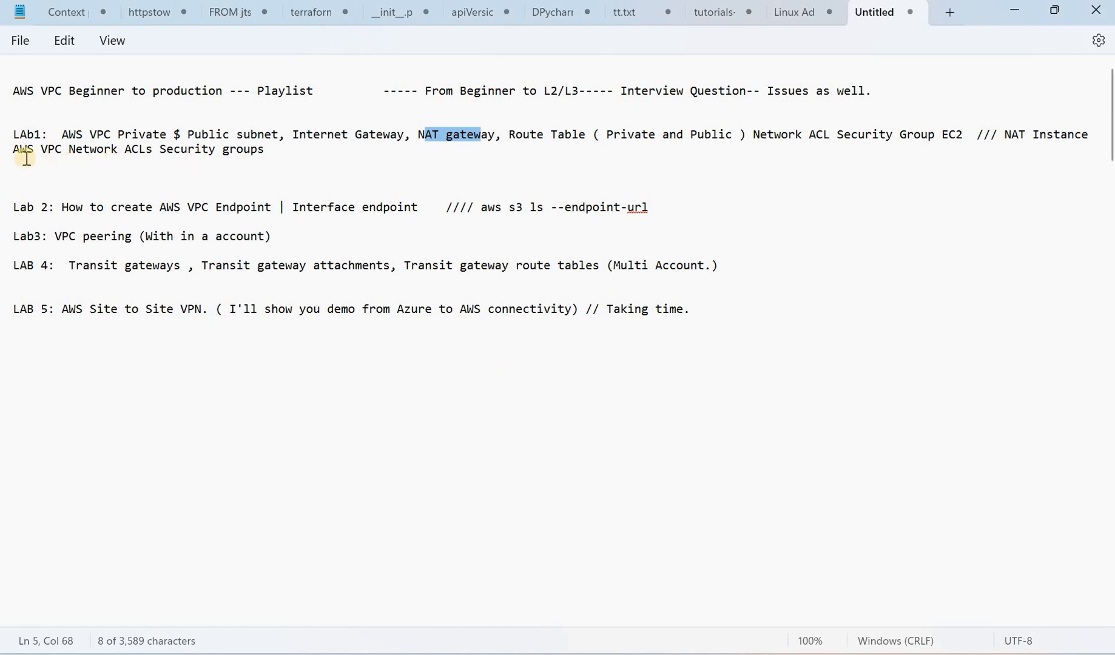
triple_click(8, 135)
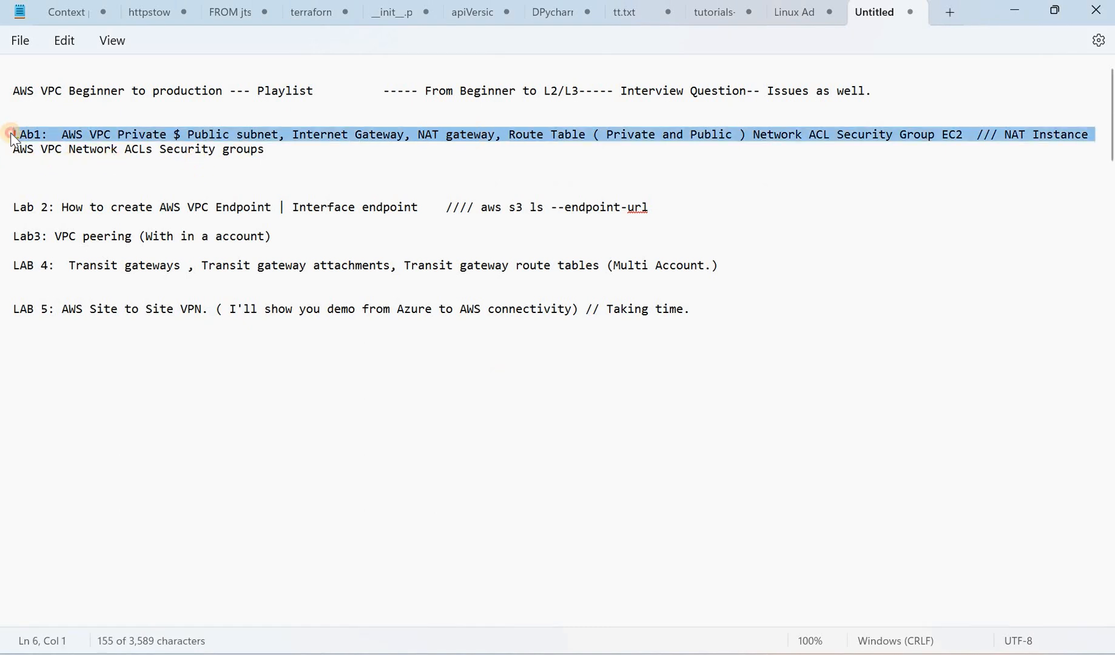
left_click(8, 134)
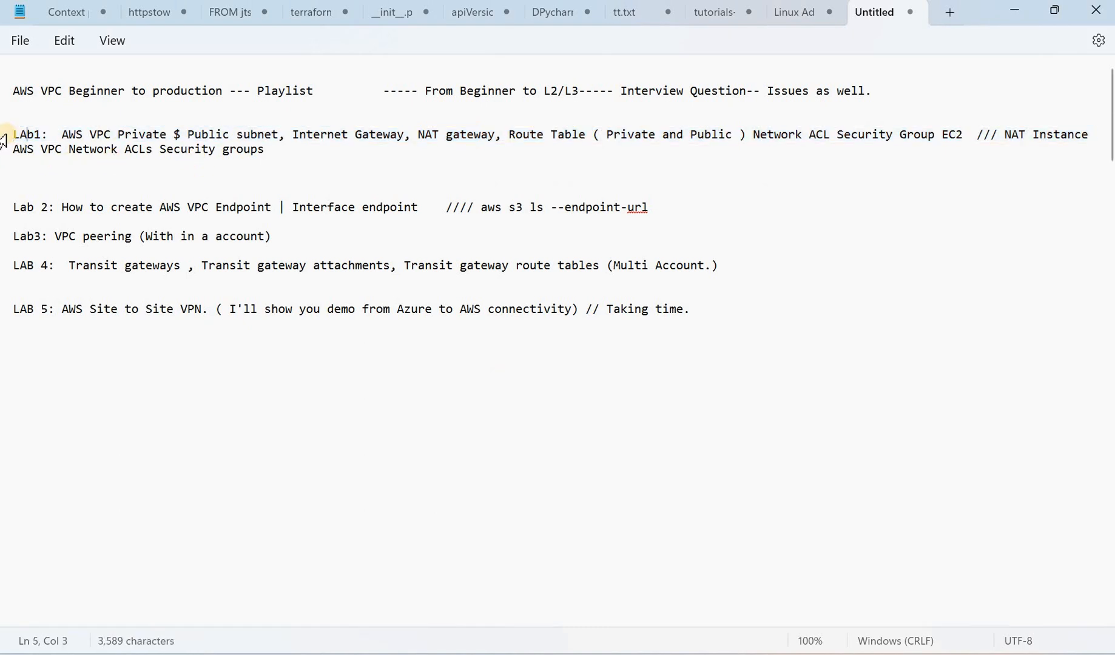
Review the Lab 1 topics, highlighting NAT gateway, and examine the Lab 2 to LAB 5 entries by highlighting them.
left_click_drag(236, 135, 934, 167)
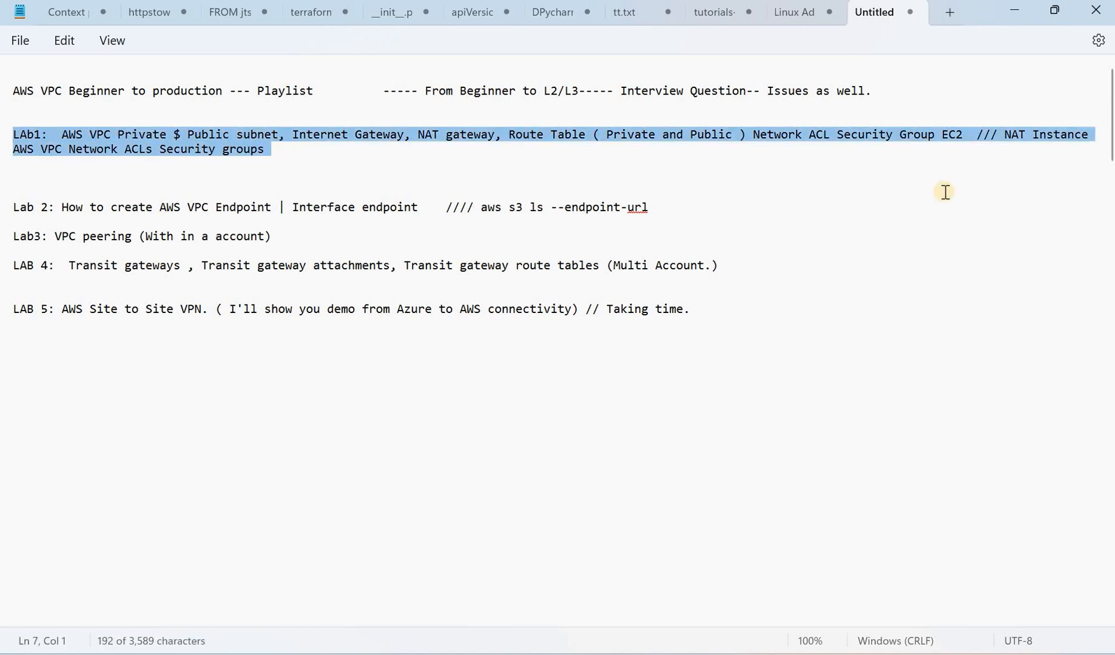
left_click(473, 149)
left_click_drag(419, 135, 496, 131)
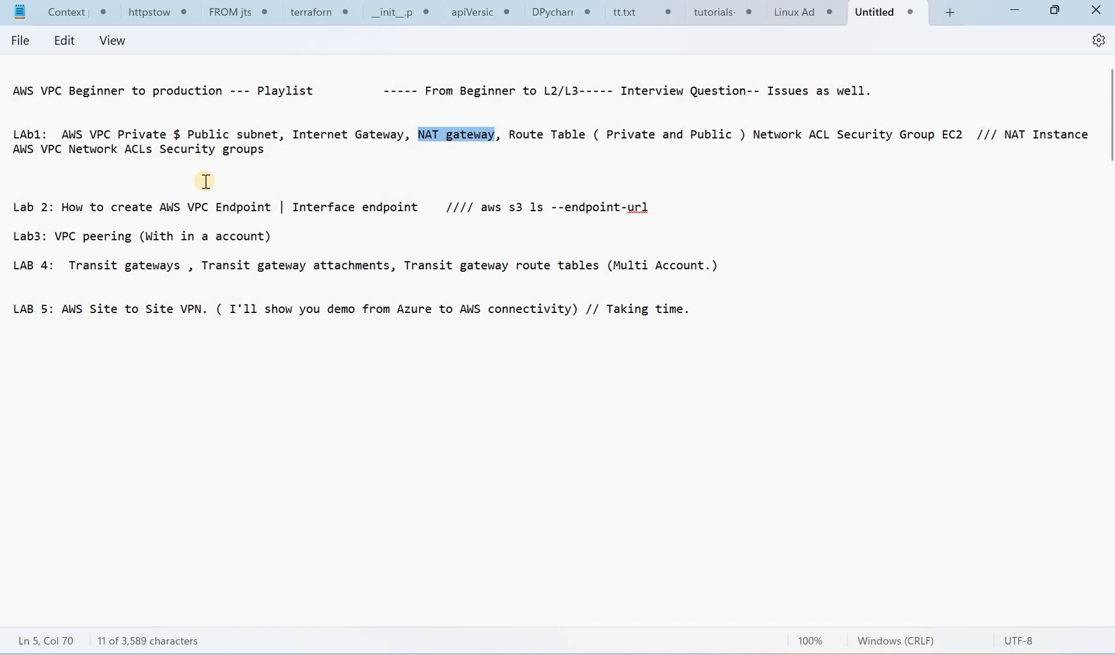
left_click_drag(62, 207, 197, 325)
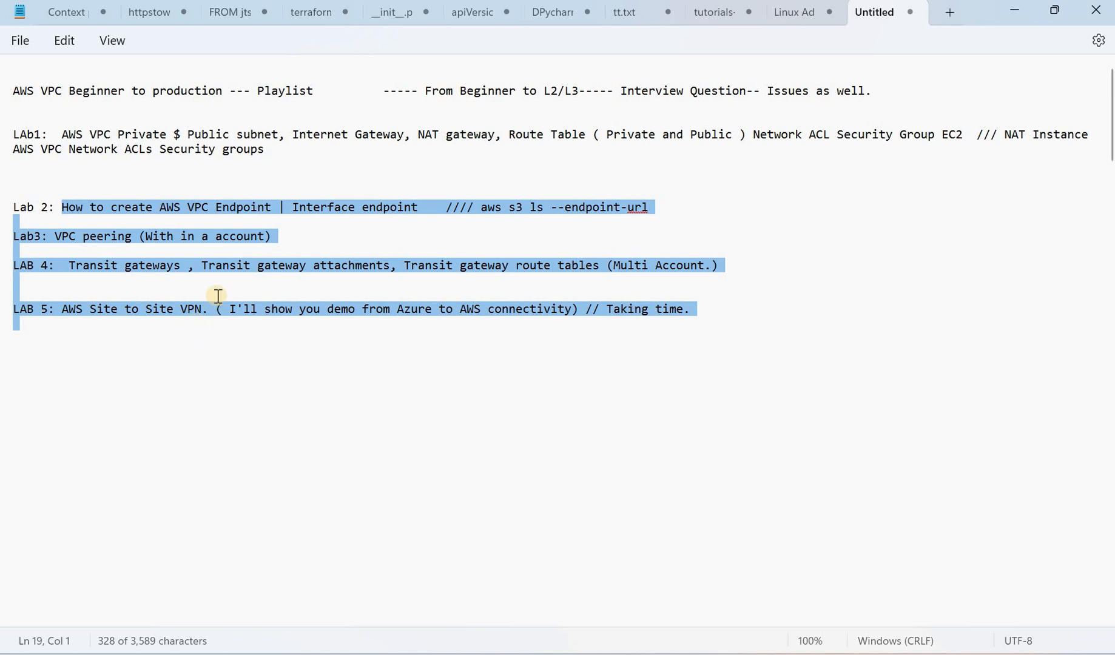
left_click(66, 207)
left_click_drag(69, 210, 109, 291)
left_click(208, 311)
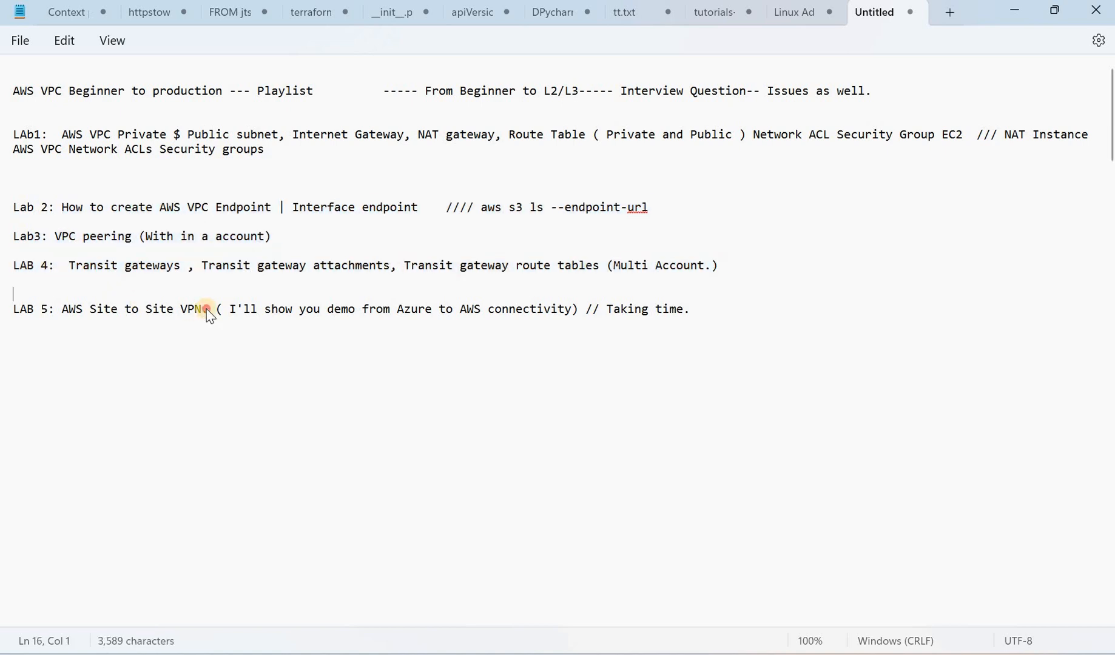
Renumber the VPC Endpoint lab as 3, the VPC peering lab as 4, the Transit gateways lab as 5 and the Site to Site VPN lab as 6.
left_click(46, 209)
key("BackSpace")
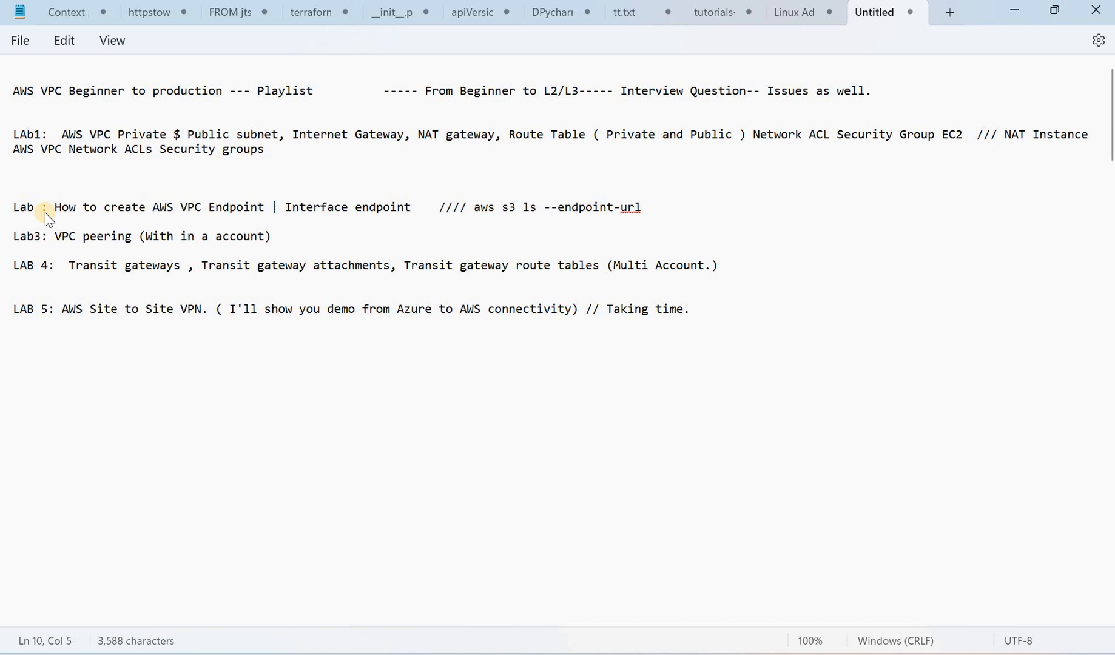
type("3")
left_click(44, 236)
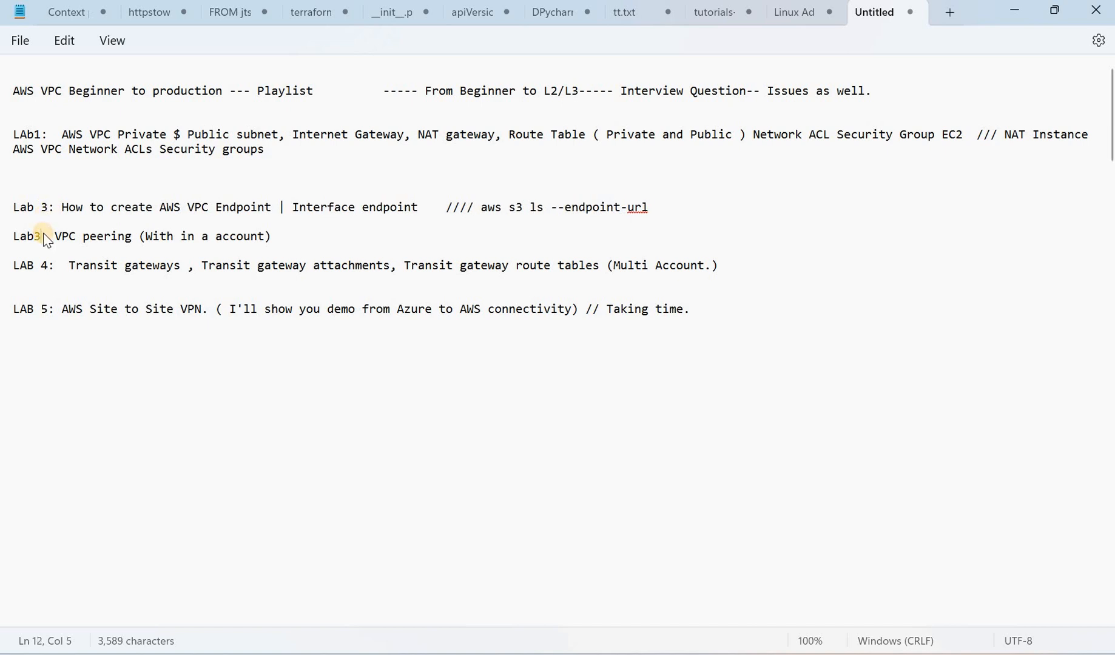
key("BackSpace")
type("4")
key("BackSpace")
type("5")
key("BackSpace")
type("6")
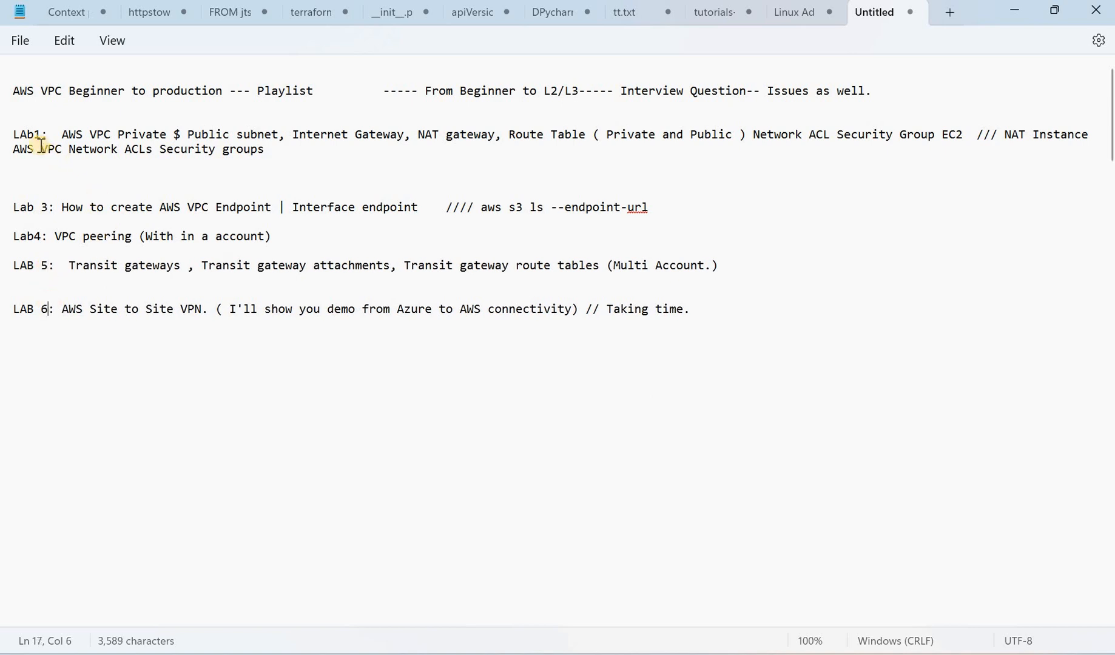